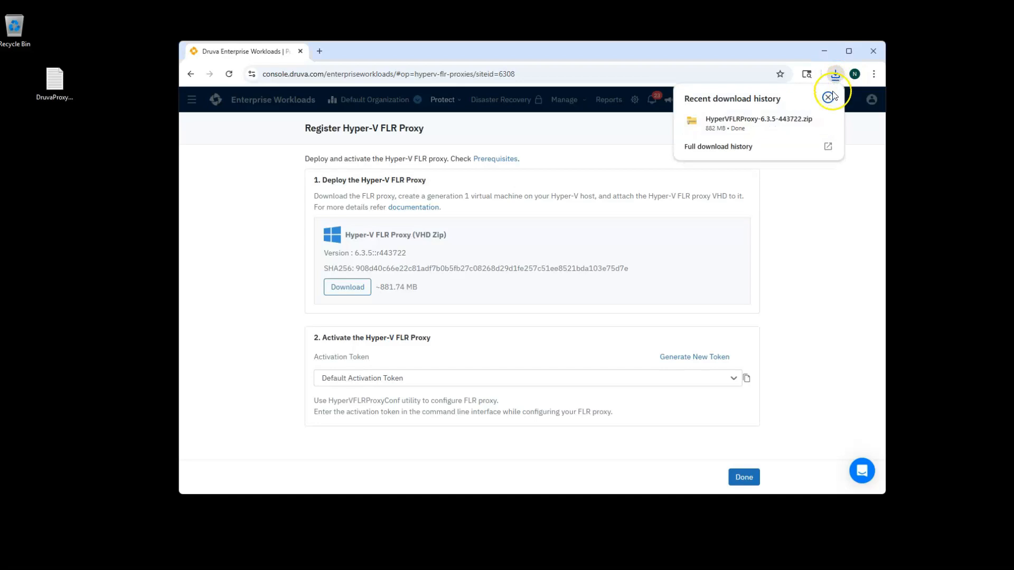
# Step: Move HyperVFLRProxy-6.3.5-443722.zip from the Downloads folder onto the desktop
pyautogui.click(804, 120)
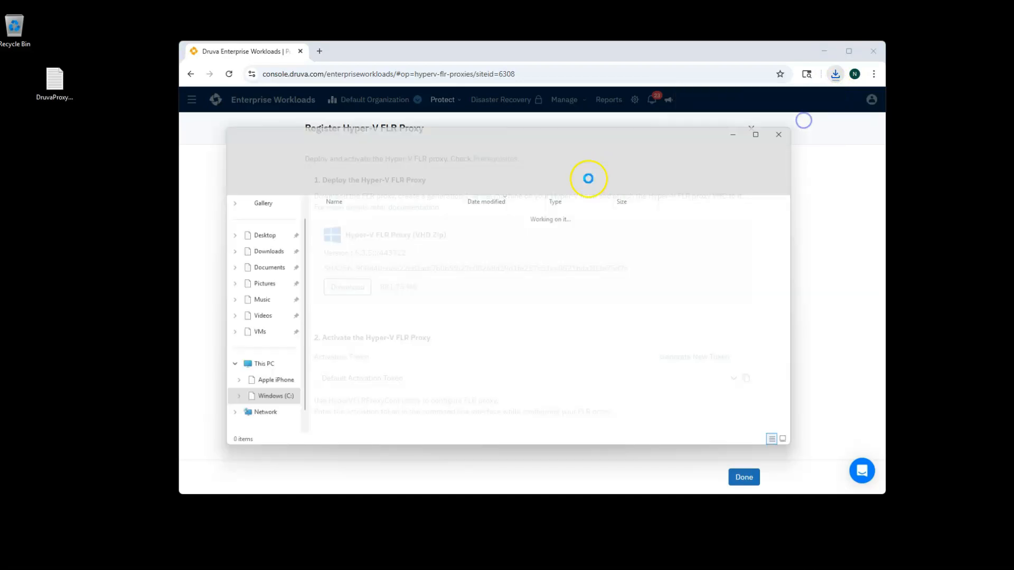
pyautogui.moveTo(316, 229); pyautogui.dragTo(141, 223)
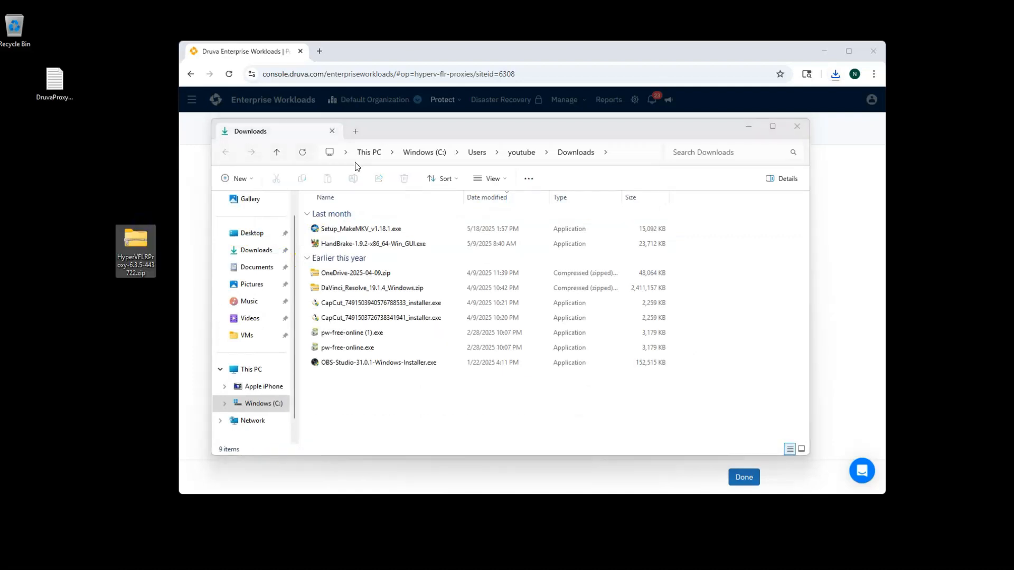
pyautogui.click(797, 127)
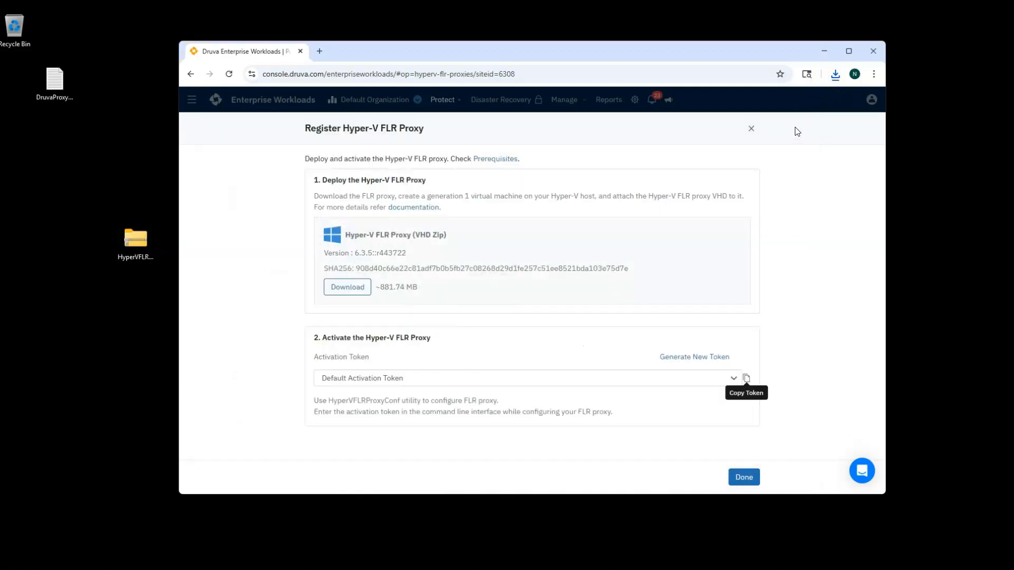
# Step: Extract the FLR proxy zip into its suggested folder on the desktop
pyautogui.rightClick(134, 248)
pyautogui.click(176, 346)
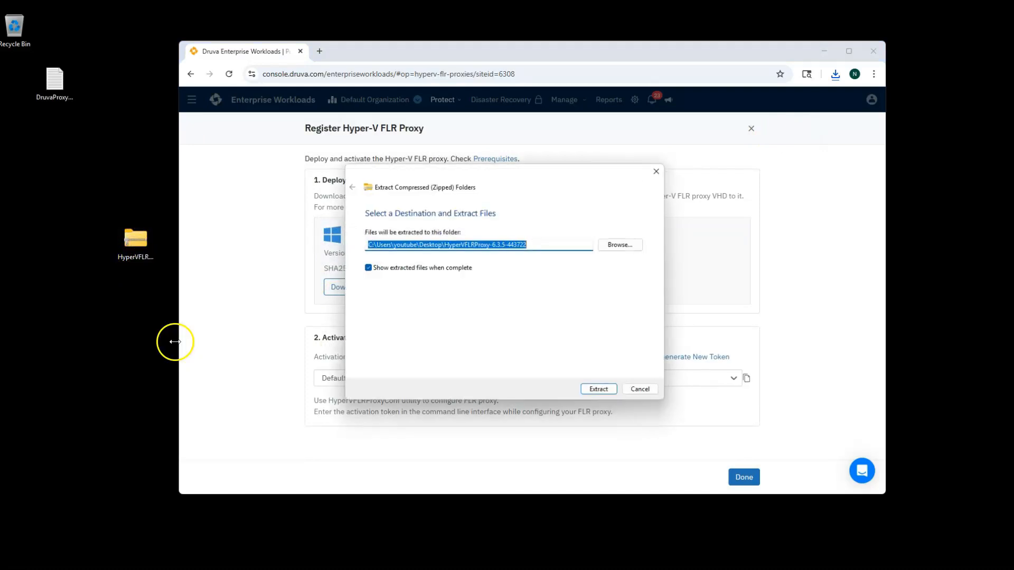
pyautogui.click(612, 393)
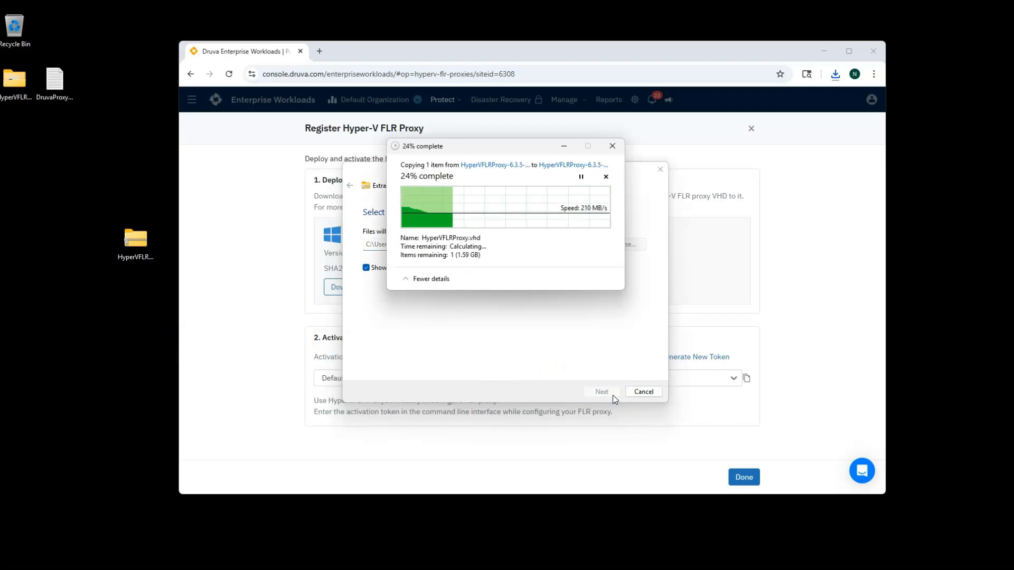
# Step: Arrange the extracted folder beside the activation key file, then delete the zip
pyautogui.moveTo(16, 84); pyautogui.dragTo(120, 98)
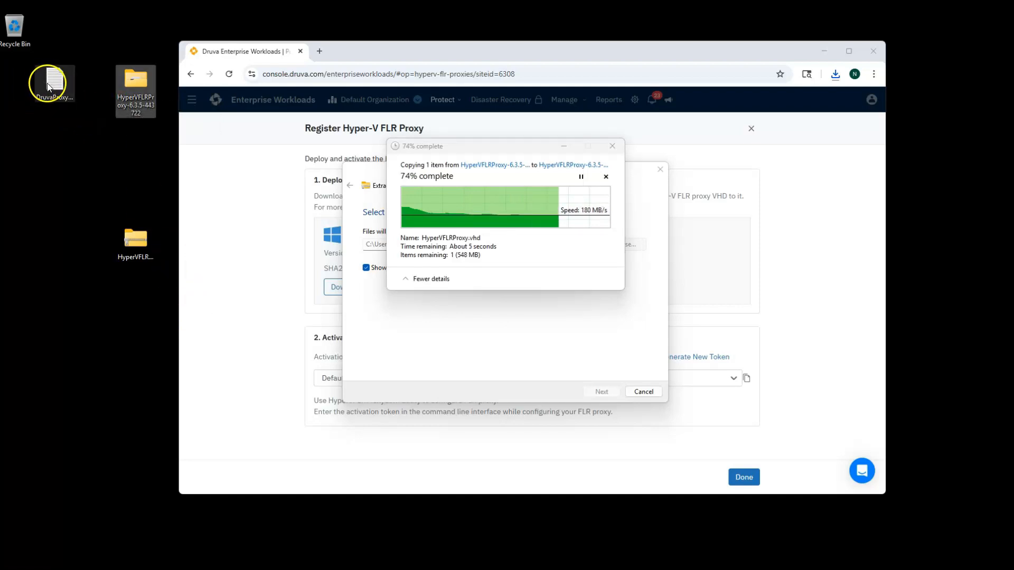
pyautogui.moveTo(47, 86); pyautogui.dragTo(89, 87)
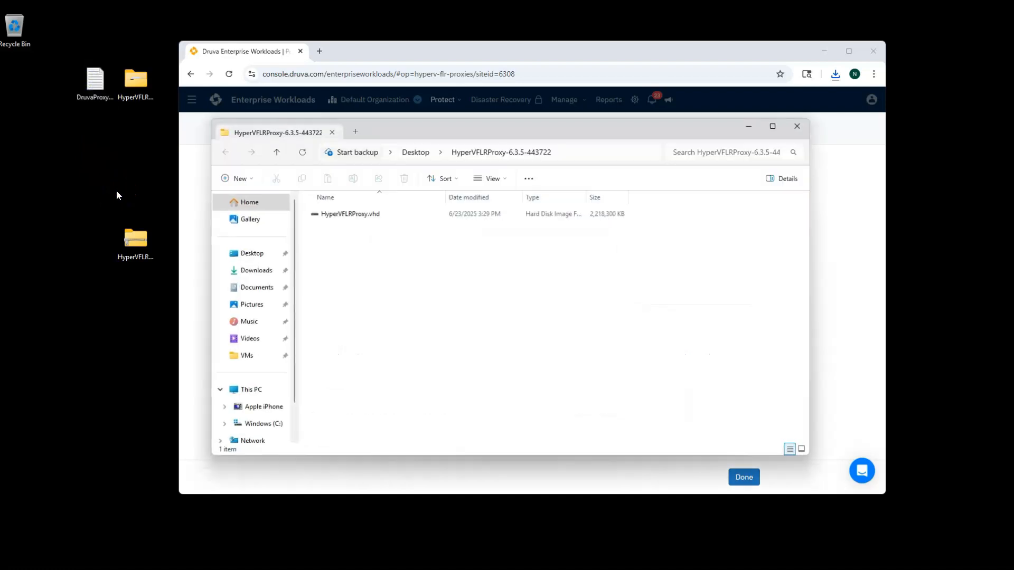
pyautogui.click(796, 126)
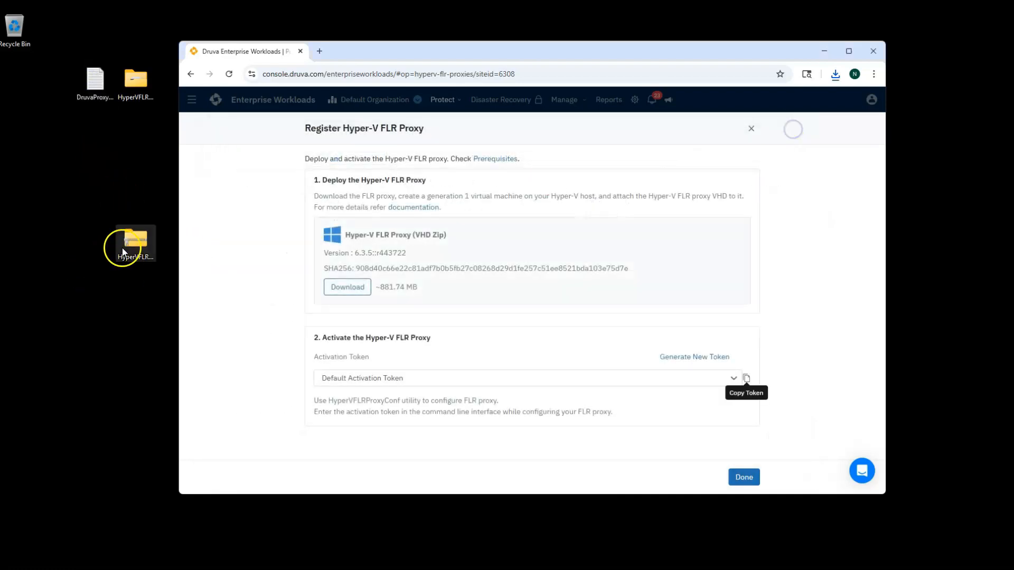
pyautogui.rightClick(135, 246)
pyautogui.click(280, 261)
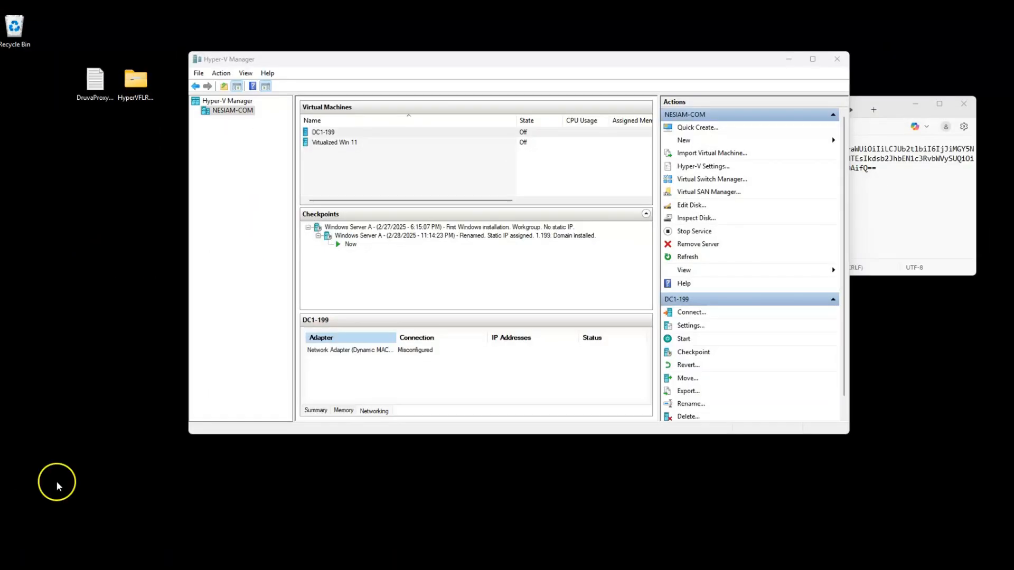
# Step: Start the New Virtual Machine wizard on the NESIAM-COM host
pyautogui.rightClick(238, 110)
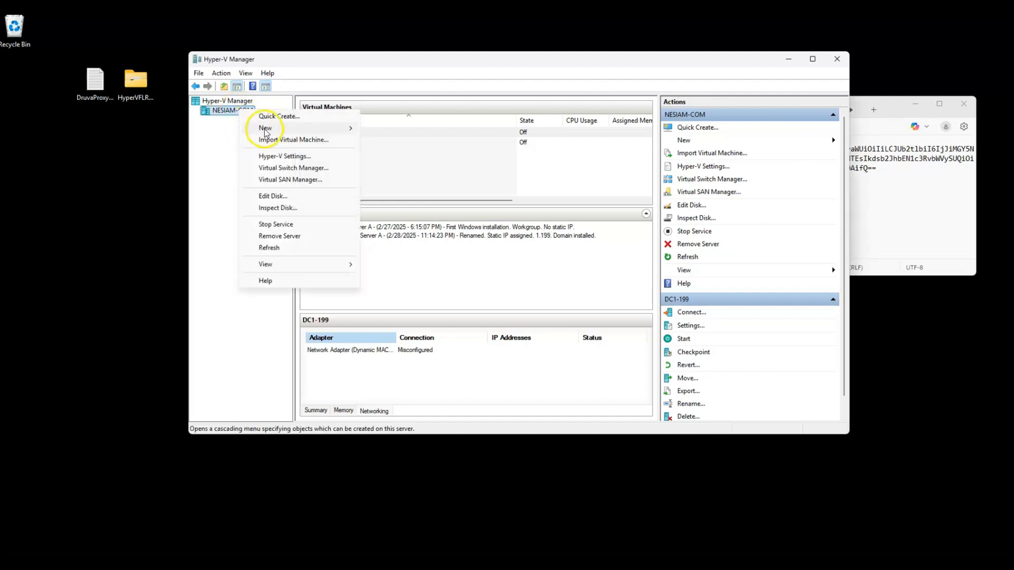
pyautogui.moveTo(265, 132)
pyautogui.click(382, 129)
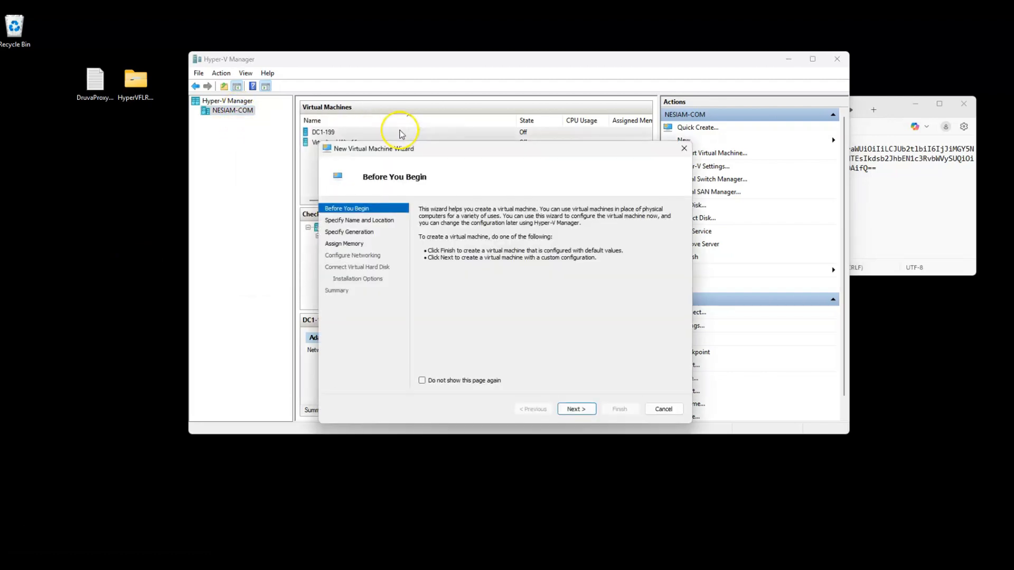
pyautogui.click(575, 410)
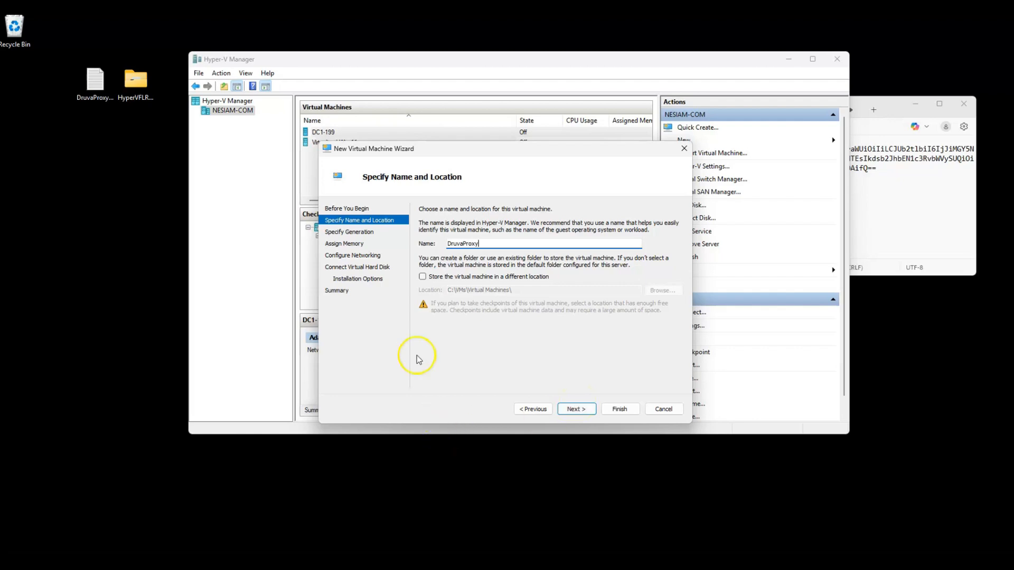
# Step: Name the VM DruvaProxy and store it in a new C:\VMs\DruvaProxy folder
pyautogui.click(423, 277)
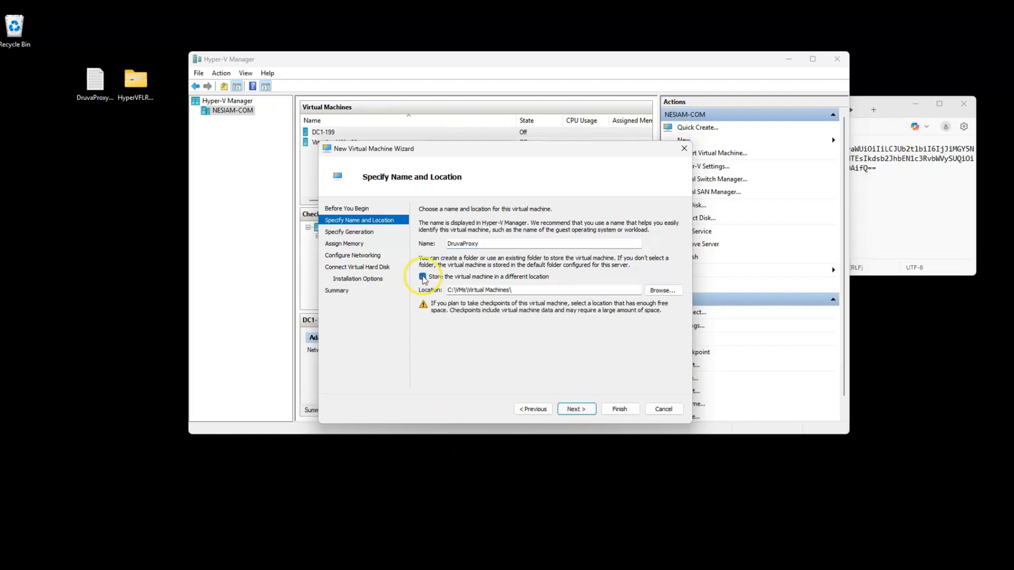
pyautogui.click(663, 291)
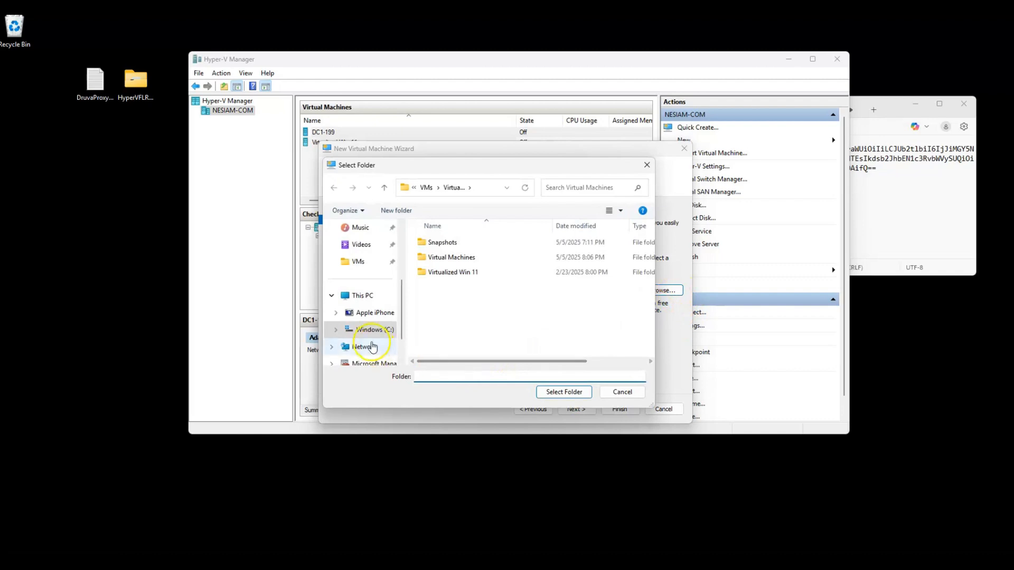
pyautogui.scroll(-1, 370, 346)
pyautogui.click(357, 228)
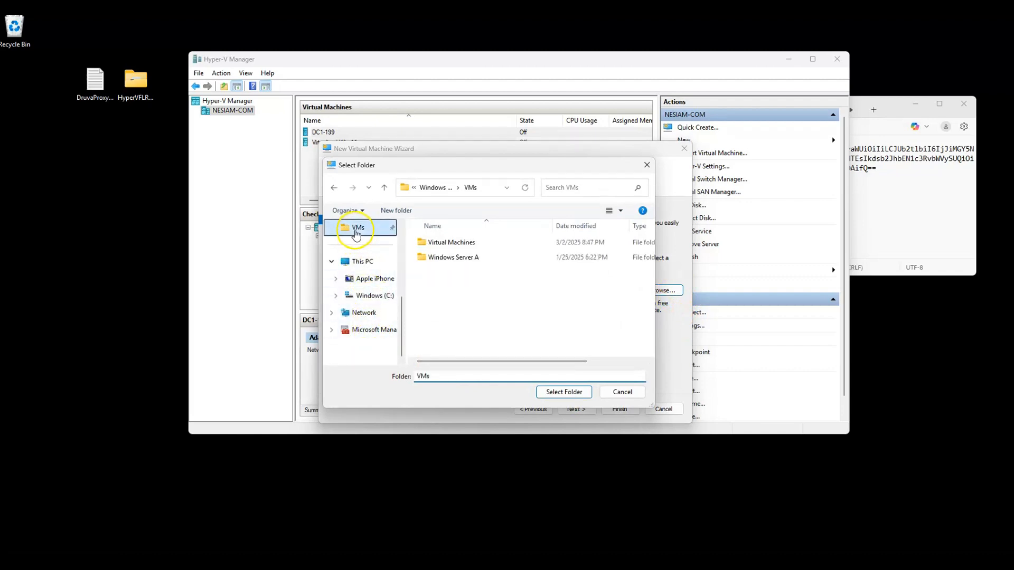
pyautogui.click(396, 211)
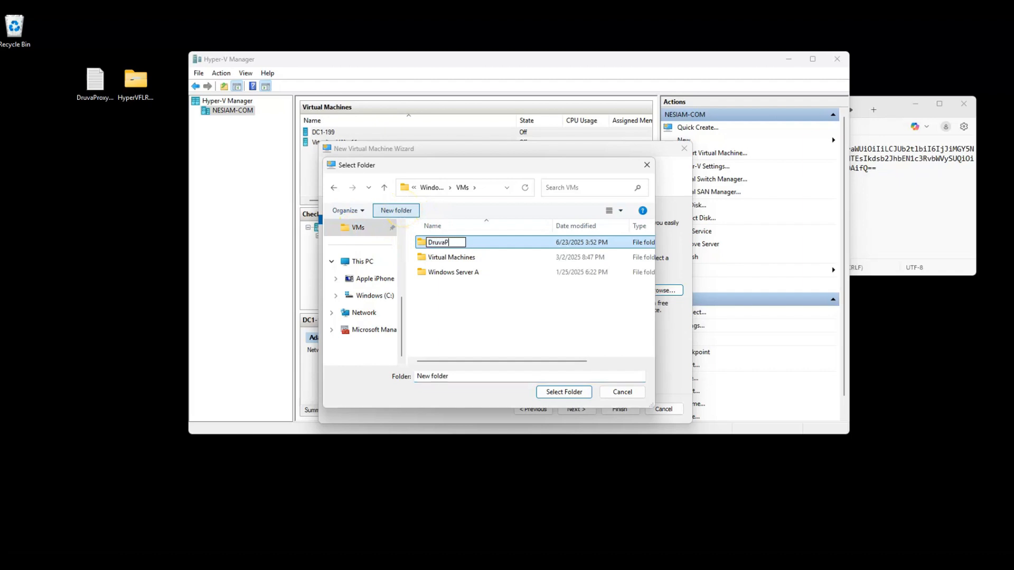
pyautogui.click(491, 344)
pyautogui.doubleClick(419, 242)
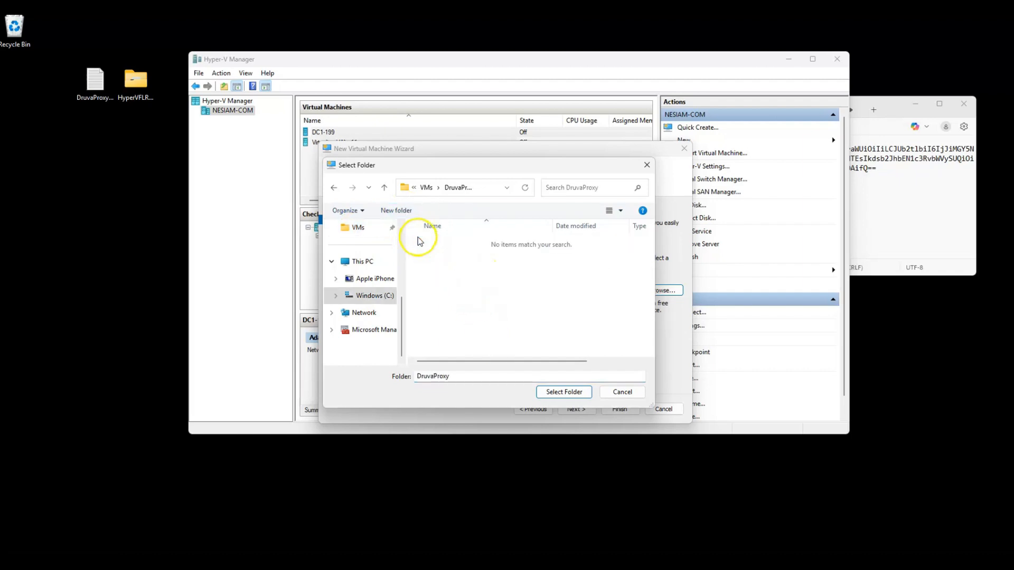
pyautogui.click(562, 393)
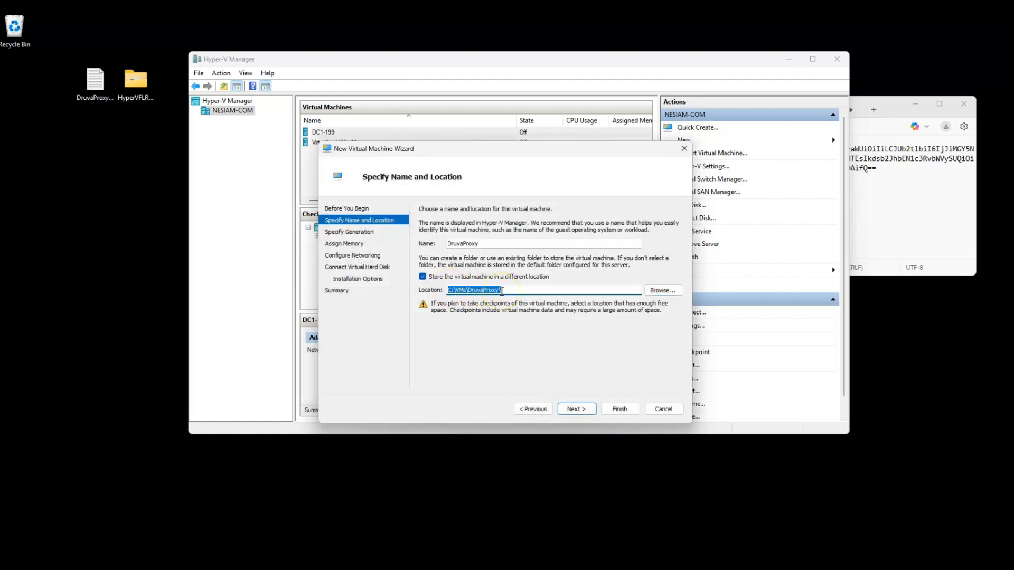
# Step: Keep the default generation, set startup memory to 8000 MB, and connect to New Virtual Switch
pyautogui.click(569, 409)
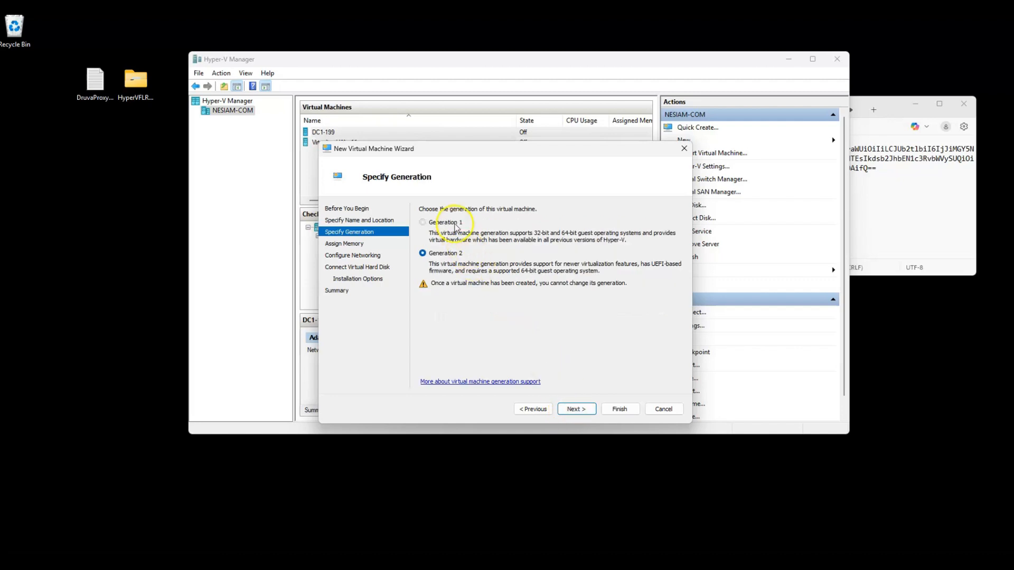
pyautogui.click(576, 409)
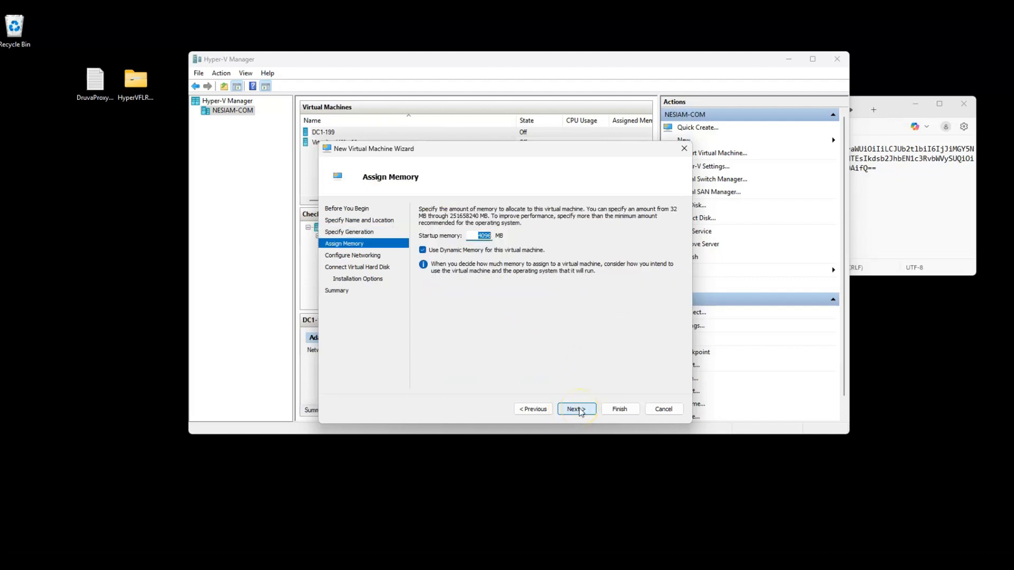
pyautogui.write('8000')
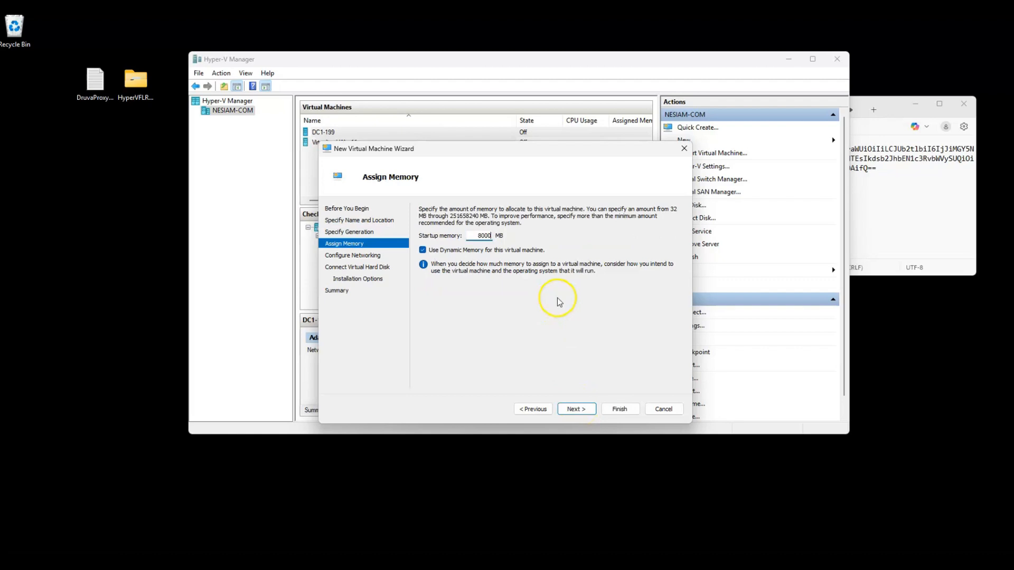
pyautogui.click(577, 409)
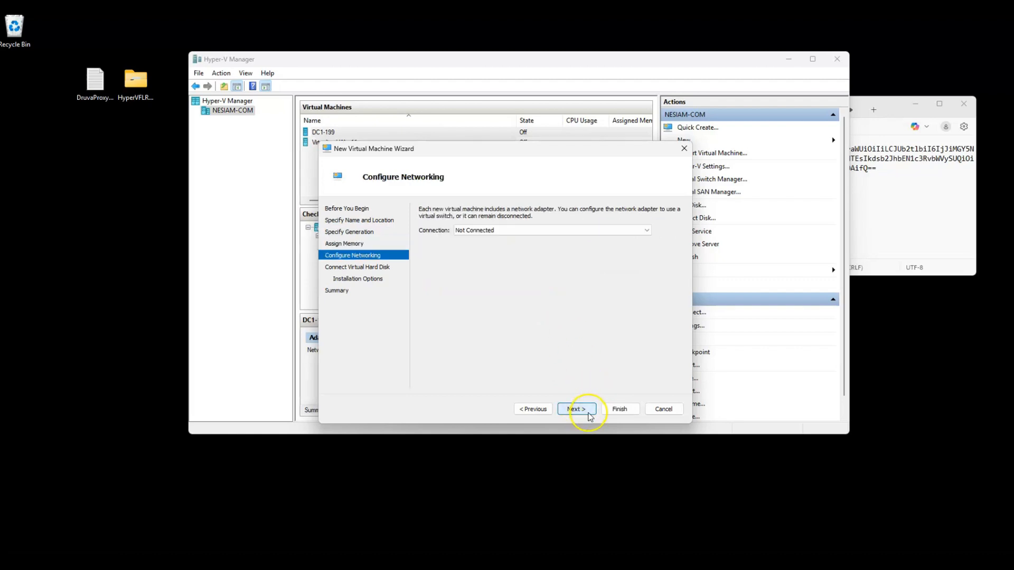
pyautogui.click(507, 229)
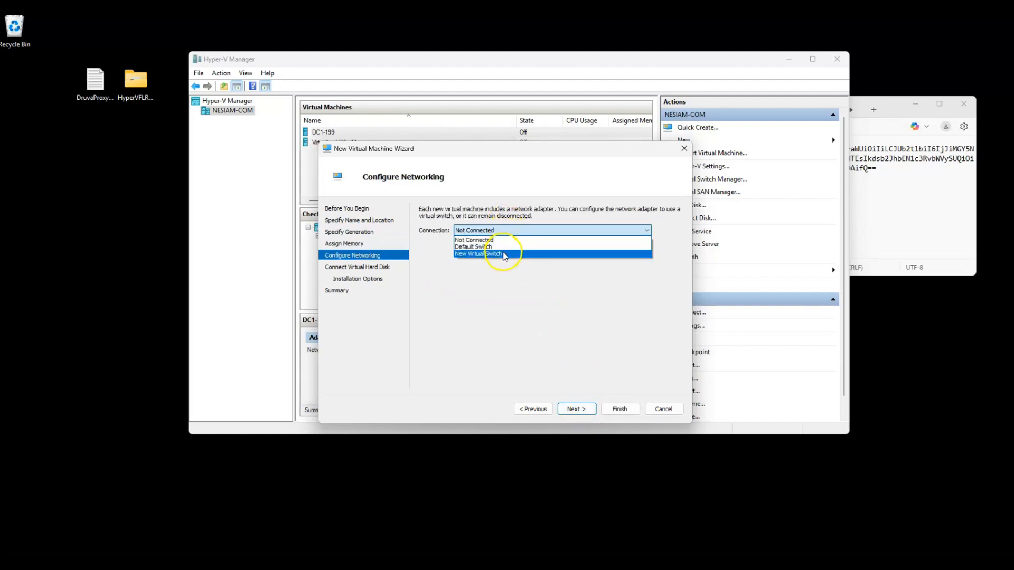
pyautogui.click(502, 253)
pyautogui.click(573, 411)
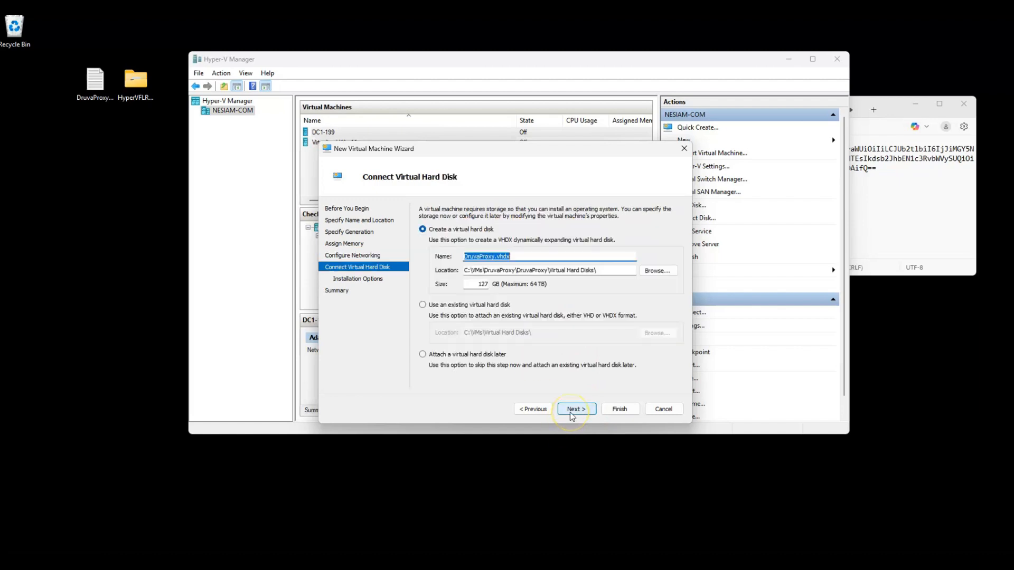
# Step: Choose to use an existing virtual hard disk and browse to C:\VMs\DruvaProxy
pyautogui.click(424, 306)
pyautogui.click(654, 333)
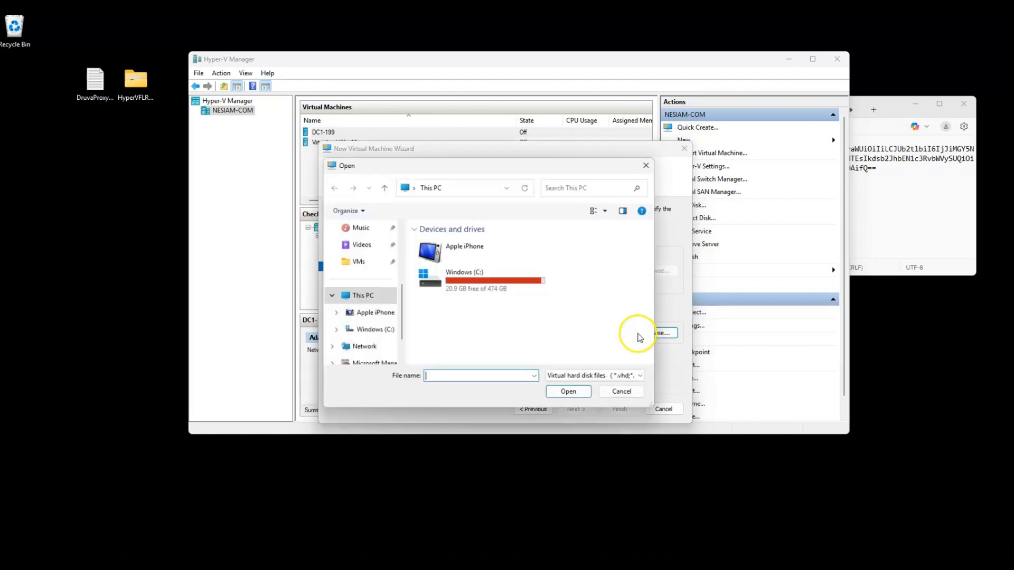
pyautogui.click(358, 261)
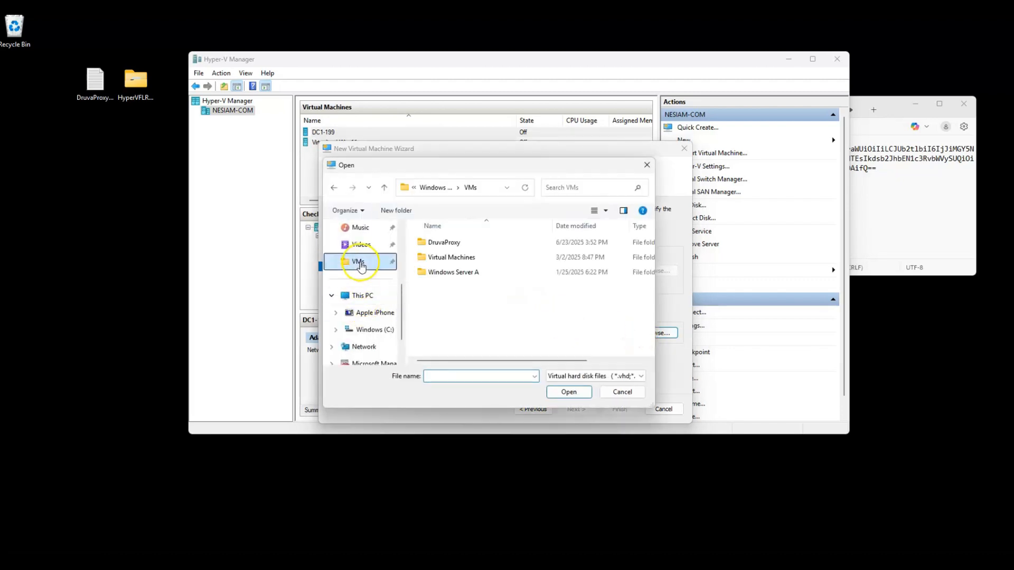
pyautogui.doubleClick(446, 244)
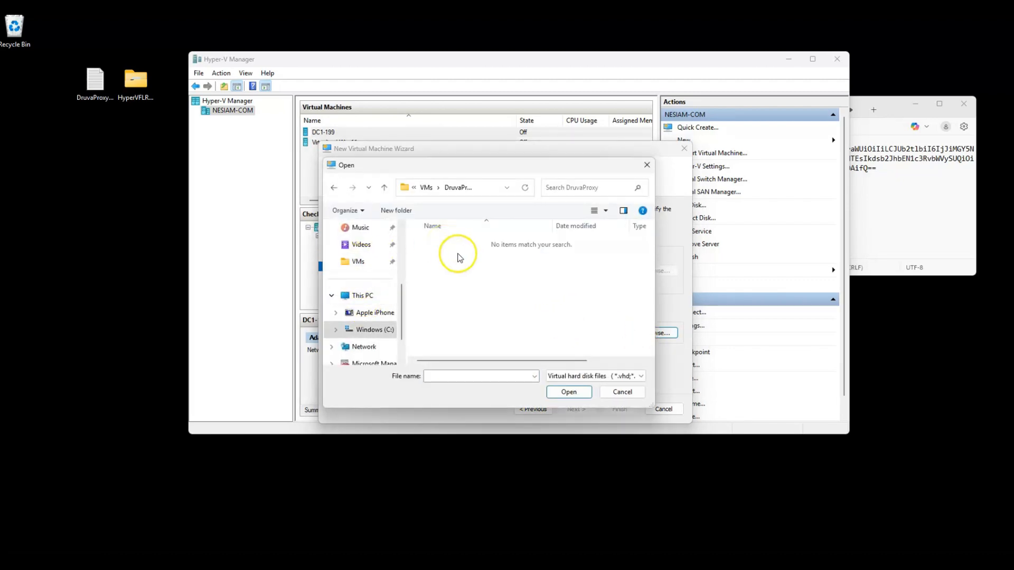
# Step: Create a Virtual Drives folder there and locate HyperVFLRProxy.vhd in the extracted desktop folder
pyautogui.click(397, 211)
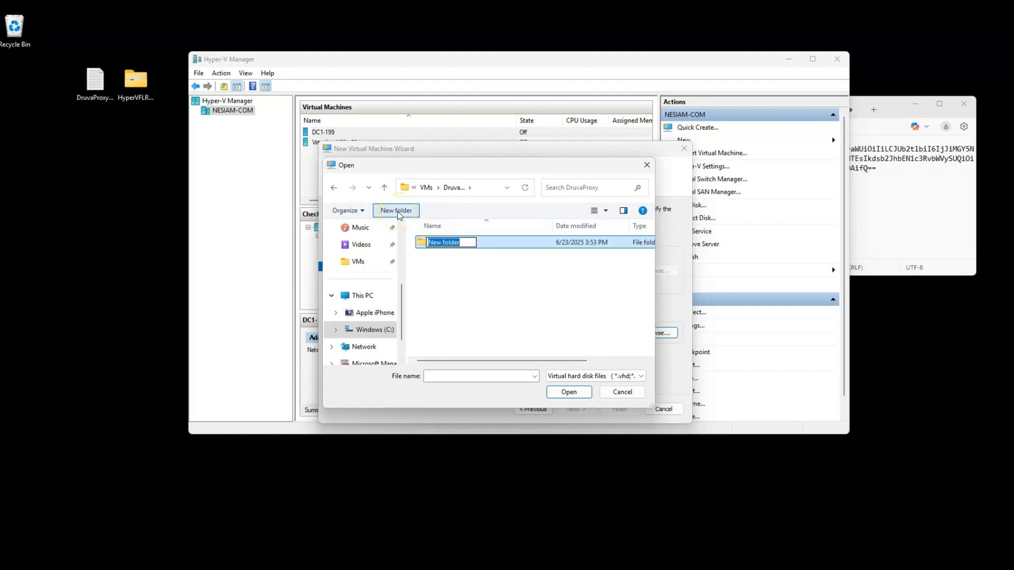
pyautogui.write('Virtual Drives')
pyautogui.press('Return')
pyautogui.click(425, 246)
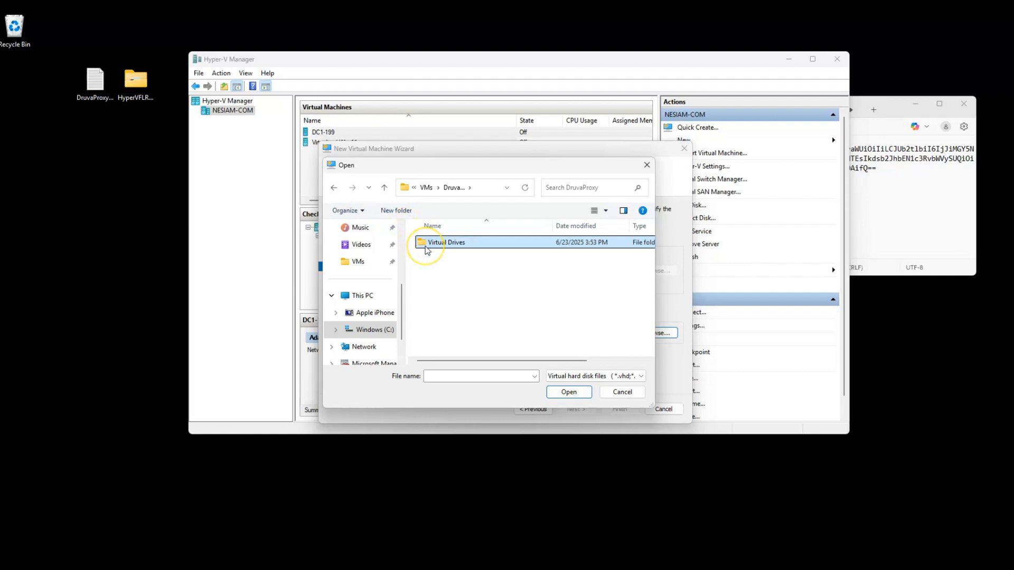
pyautogui.doubleClick(426, 246)
pyautogui.doubleClick(137, 92)
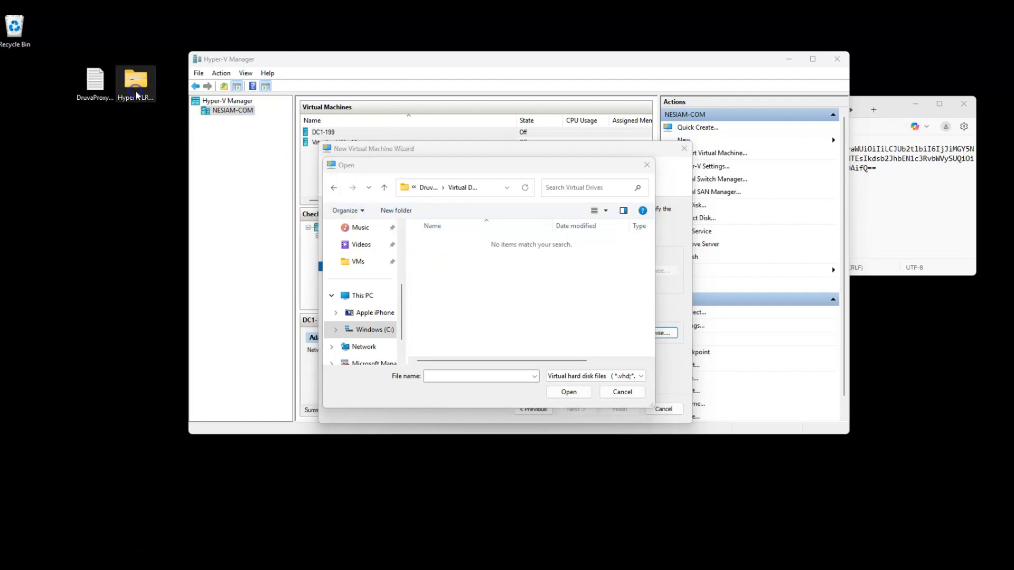
pyautogui.click(227, 313)
# Step: Unblock HyperVFLRProxy.vhd in its file properties
pyautogui.rightClick(229, 315)
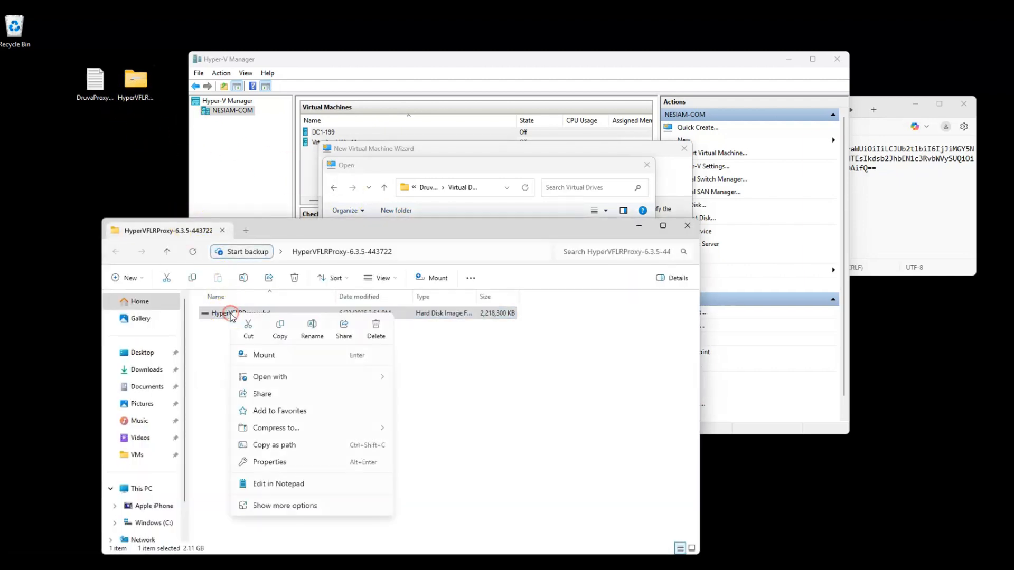
pyautogui.click(260, 463)
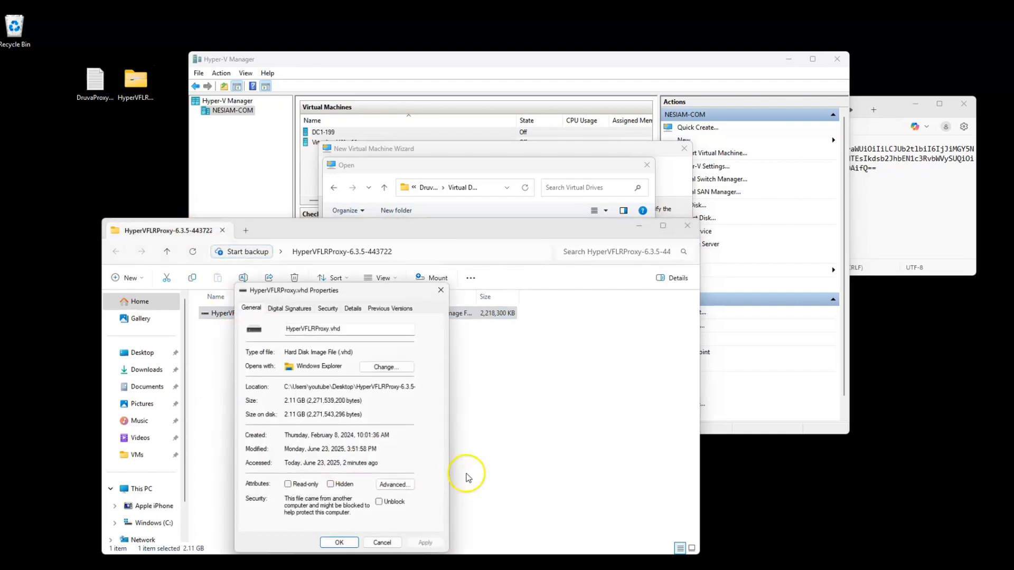
pyautogui.click(394, 501)
pyautogui.click(337, 542)
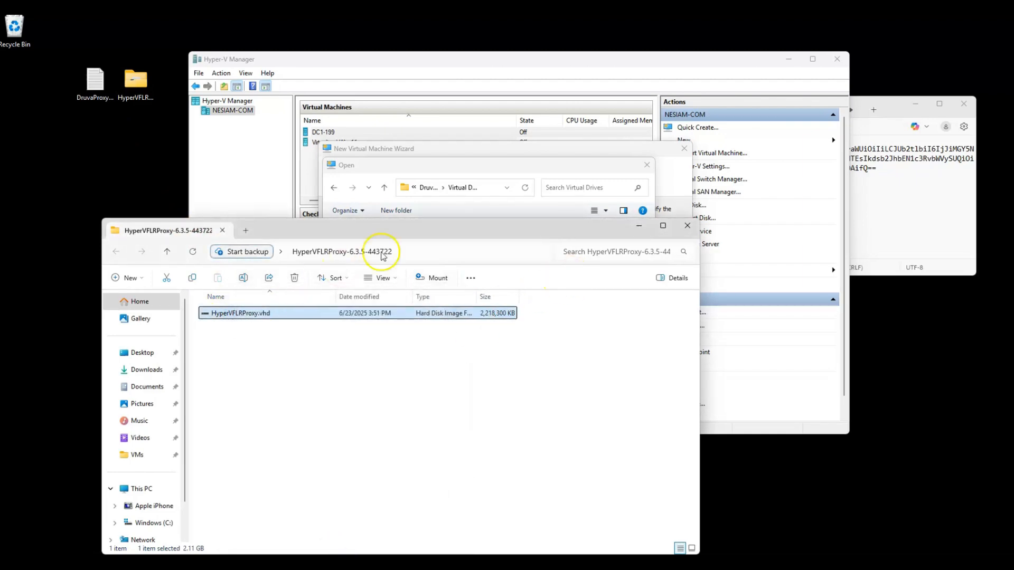
# Step: Move HyperVFLRProxy.vhd into C:\VMs\DruvaProxy\Virtual Drives
pyautogui.moveTo(584, 233); pyautogui.dragTo(629, 374)
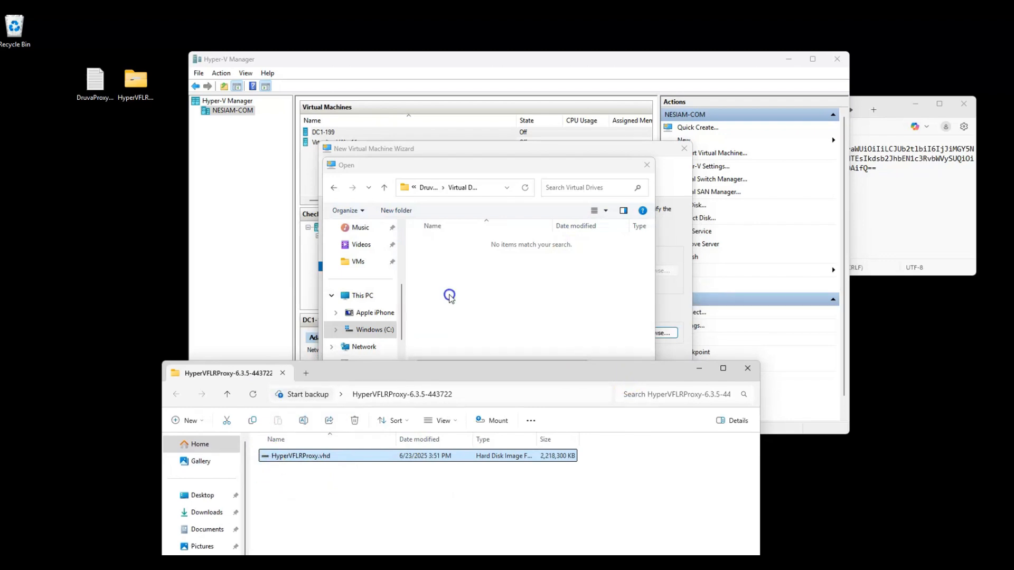
pyautogui.rightClick(138, 88)
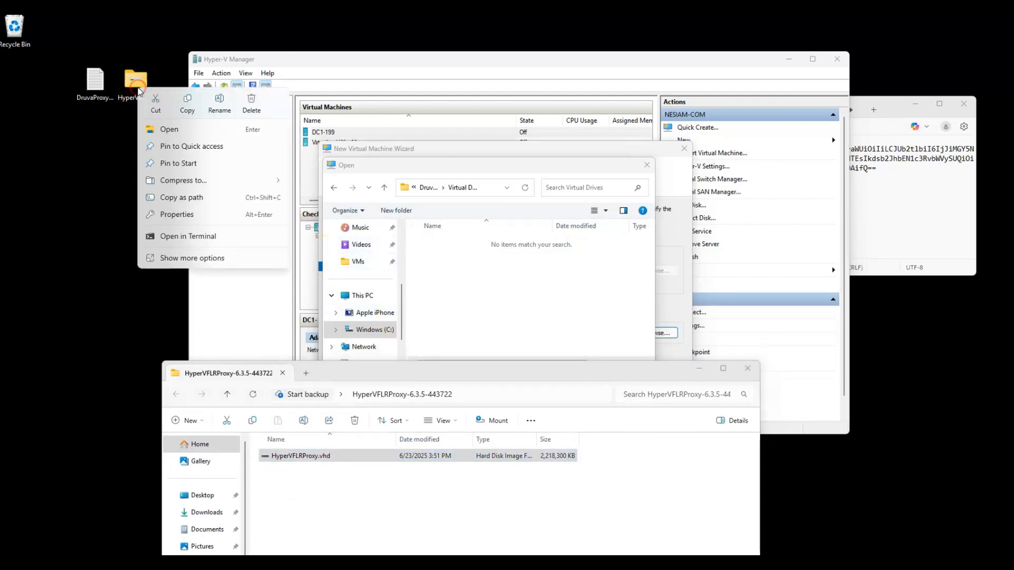
pyautogui.click(161, 129)
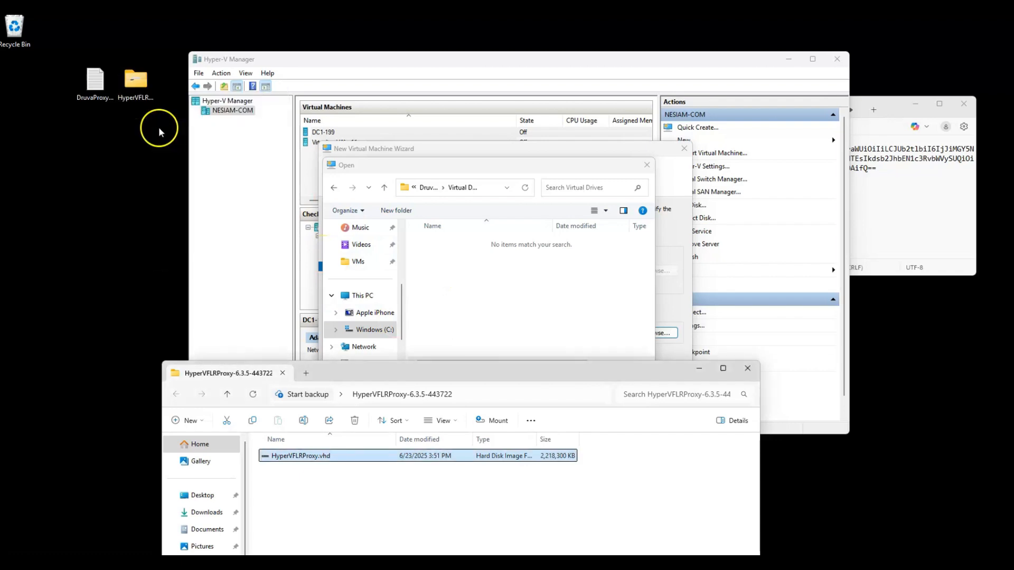
pyautogui.click(306, 374)
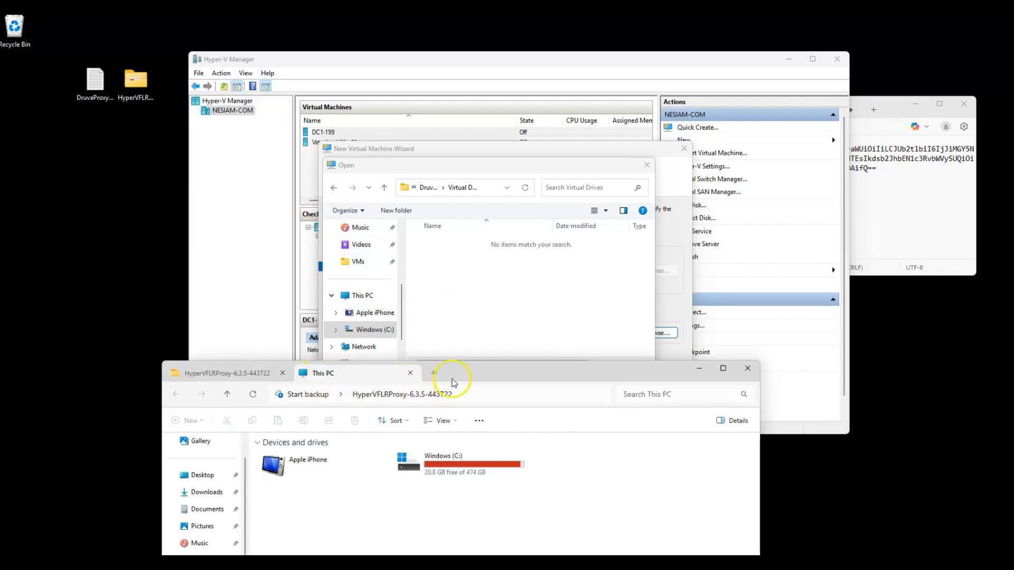
pyautogui.moveTo(451, 381); pyautogui.dragTo(414, 224)
pyautogui.click(154, 420)
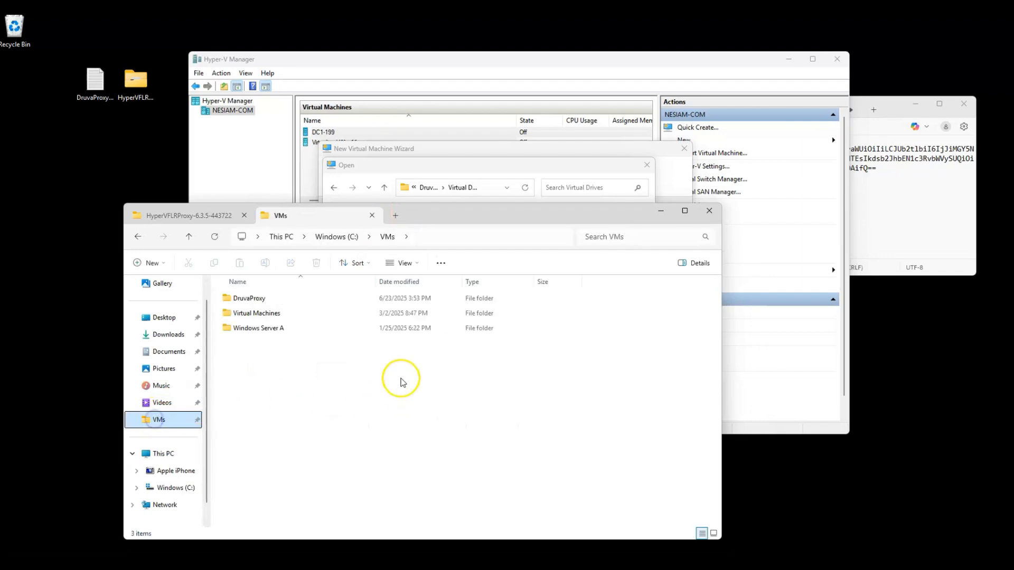
pyautogui.doubleClick(244, 299)
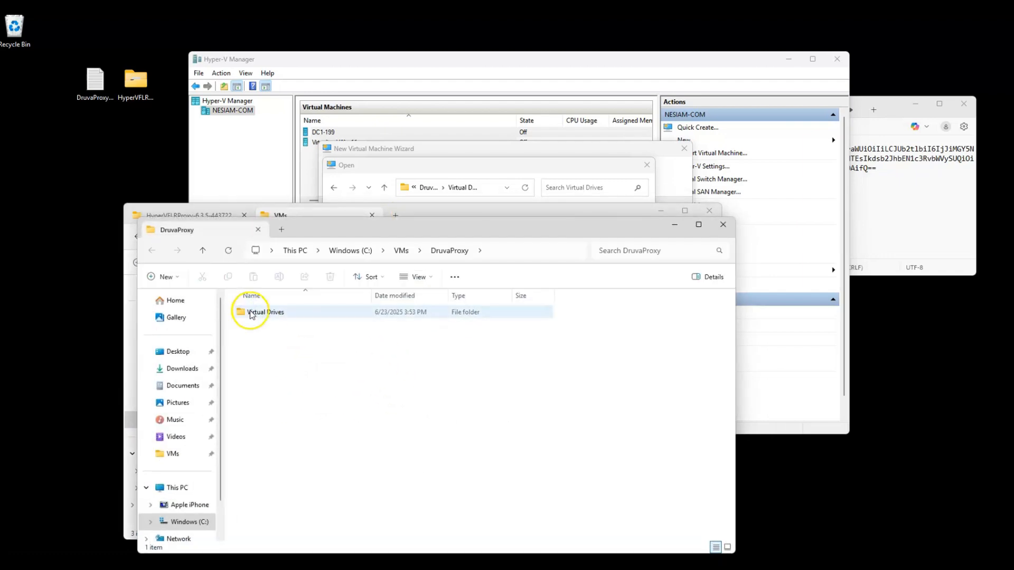
pyautogui.moveTo(317, 230); pyautogui.dragTo(639, 197)
pyautogui.click(600, 279)
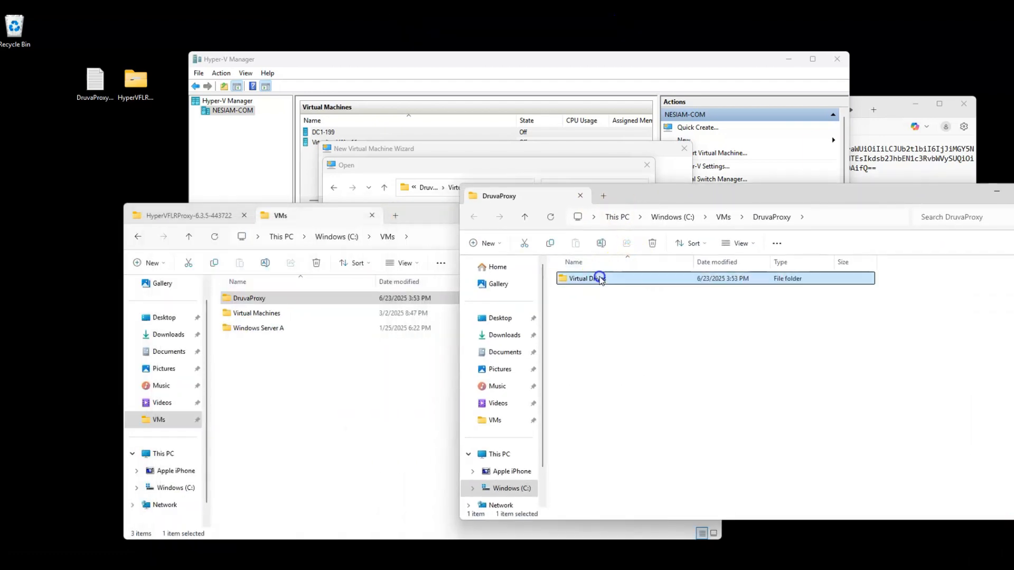
pyautogui.doubleClick(600, 279)
pyautogui.click(372, 216)
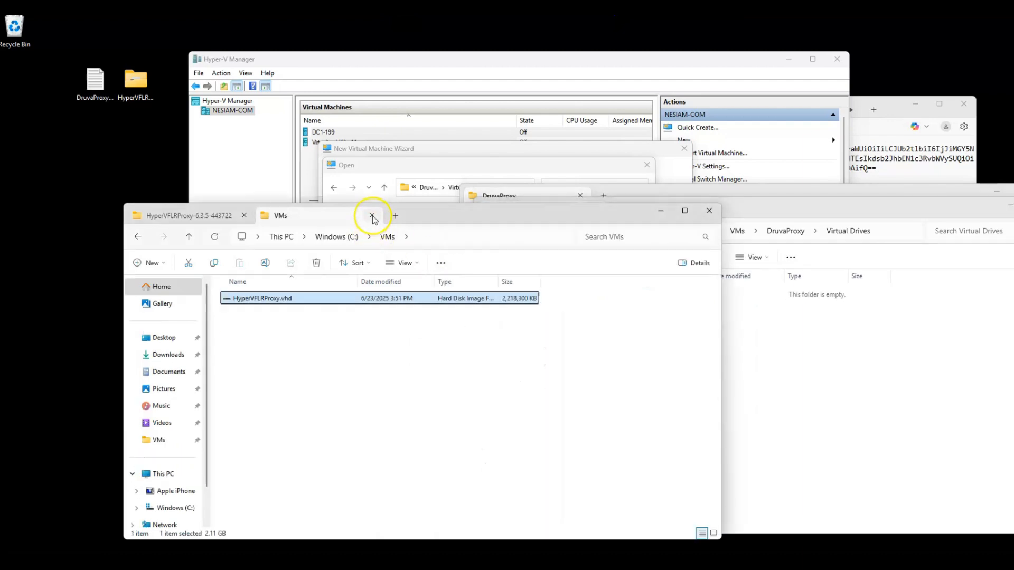
pyautogui.click(372, 216)
pyautogui.moveTo(233, 298); pyautogui.dragTo(821, 412)
# Step: Send the emptied extracted folder to the Recycle Bin and close the Explorer windows
pyautogui.click(403, 363)
pyautogui.click(705, 211)
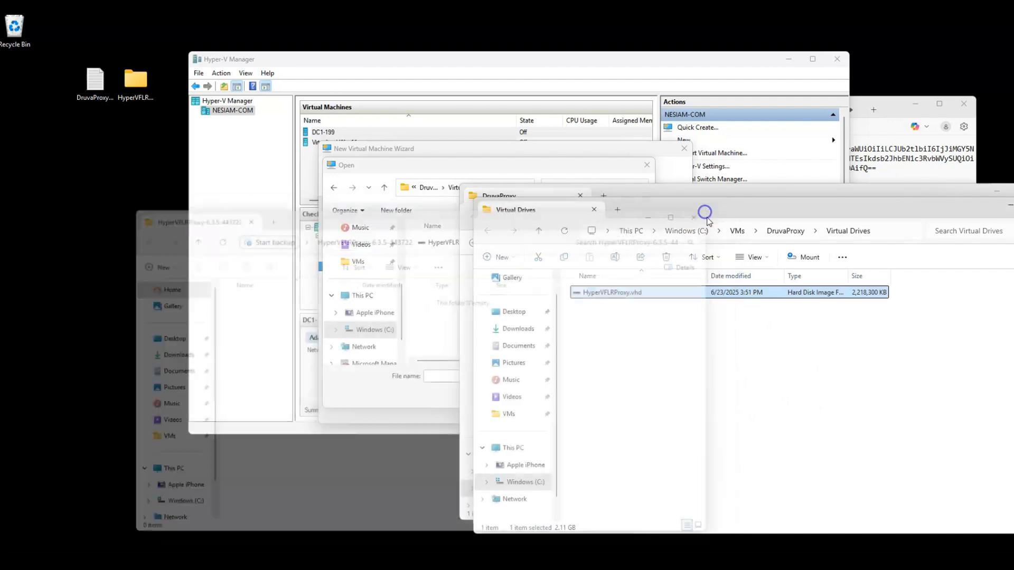
pyautogui.click(135, 80)
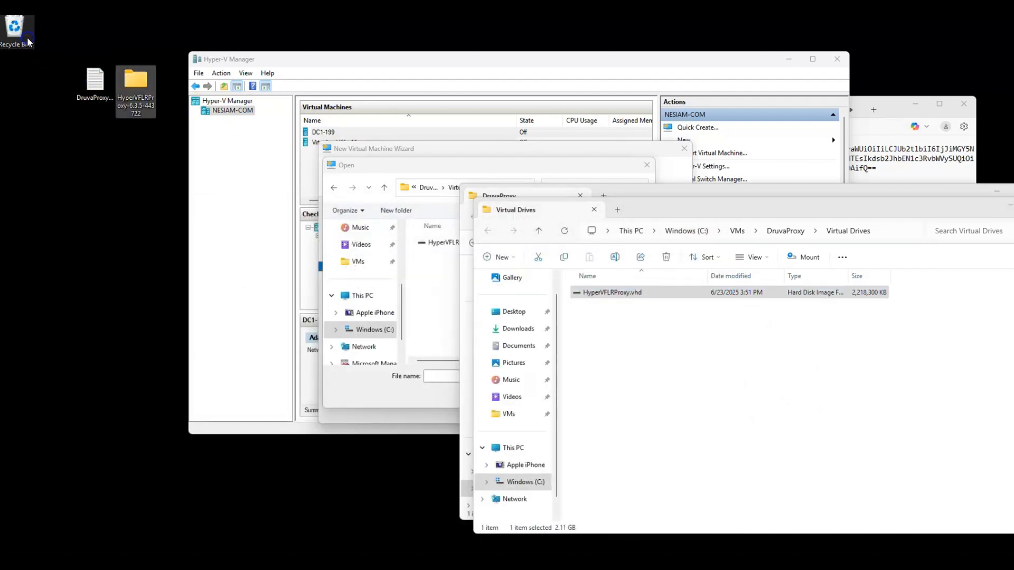
pyautogui.moveTo(27, 39); pyautogui.dragTo(27, 39)
pyautogui.click(1013, 205)
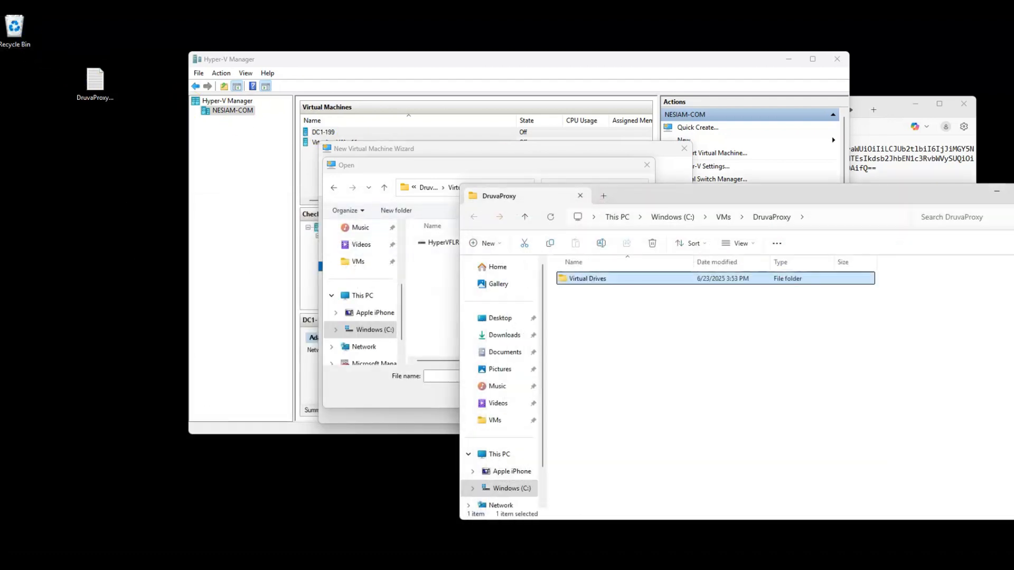
pyautogui.click(1013, 191)
# Step: Attach HyperVFLRProxy.vhd as the disk and finish the wizard to create DruvaProxy
pyautogui.doubleClick(425, 246)
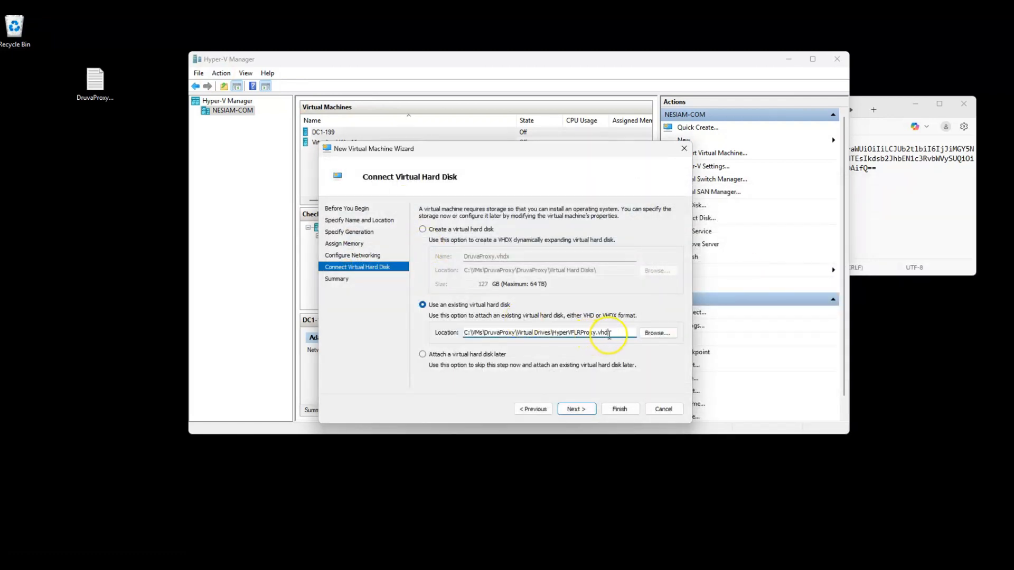
pyautogui.click(574, 410)
pyautogui.click(615, 412)
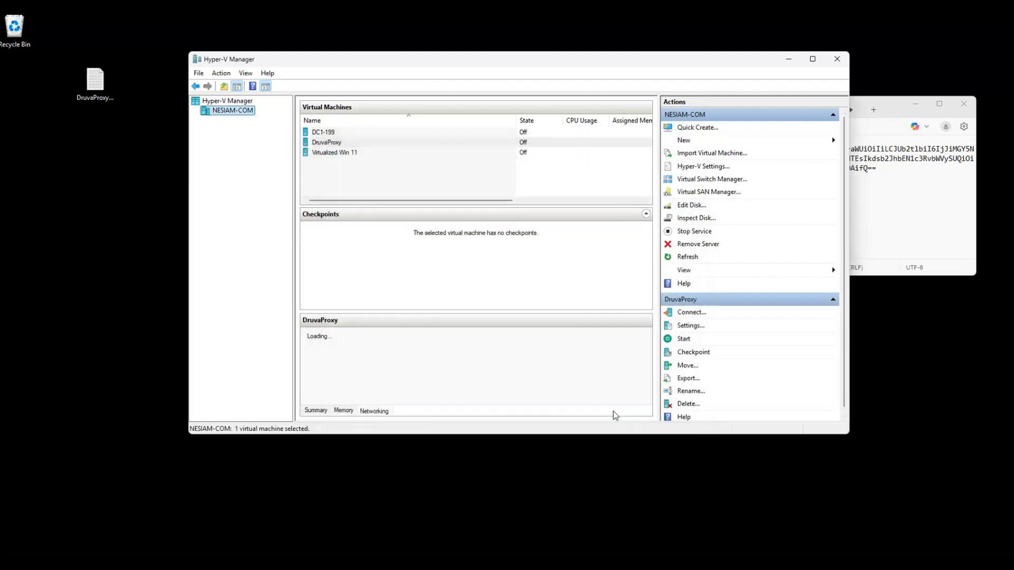
pyautogui.rightClick(338, 143)
pyautogui.click(349, 168)
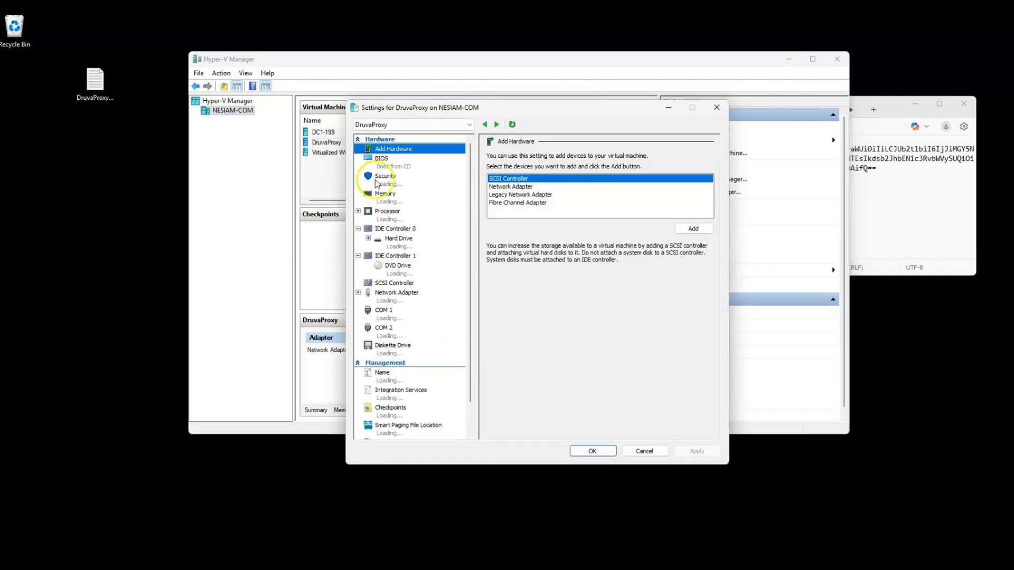
pyautogui.click(397, 214)
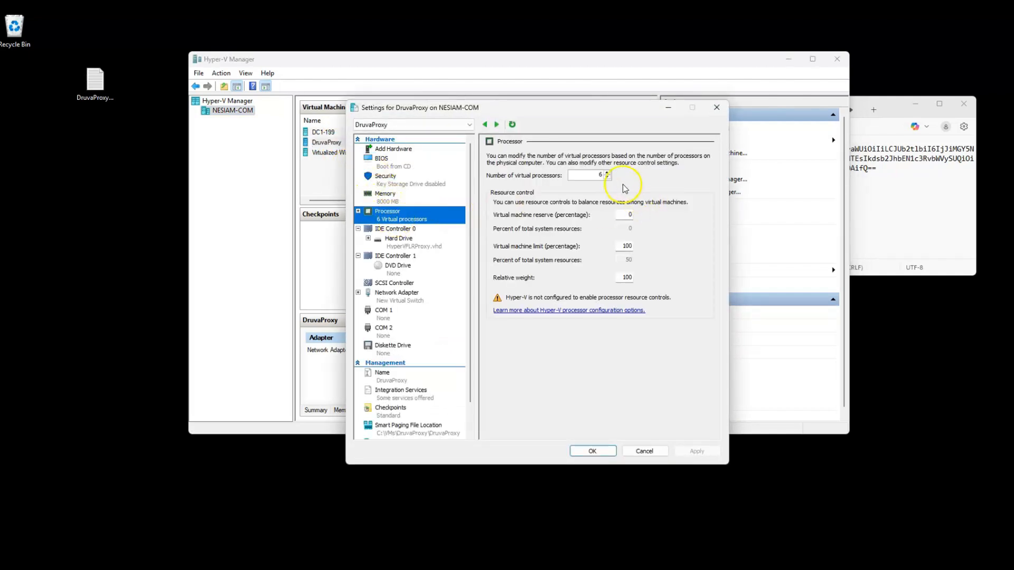
pyautogui.click(608, 178)
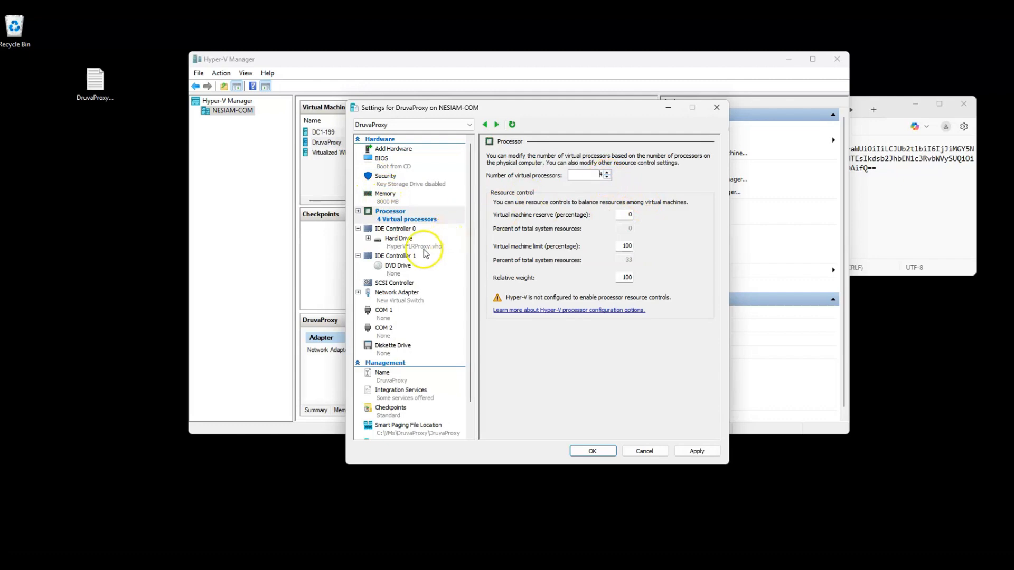
pyautogui.click(417, 243)
pyautogui.click(644, 260)
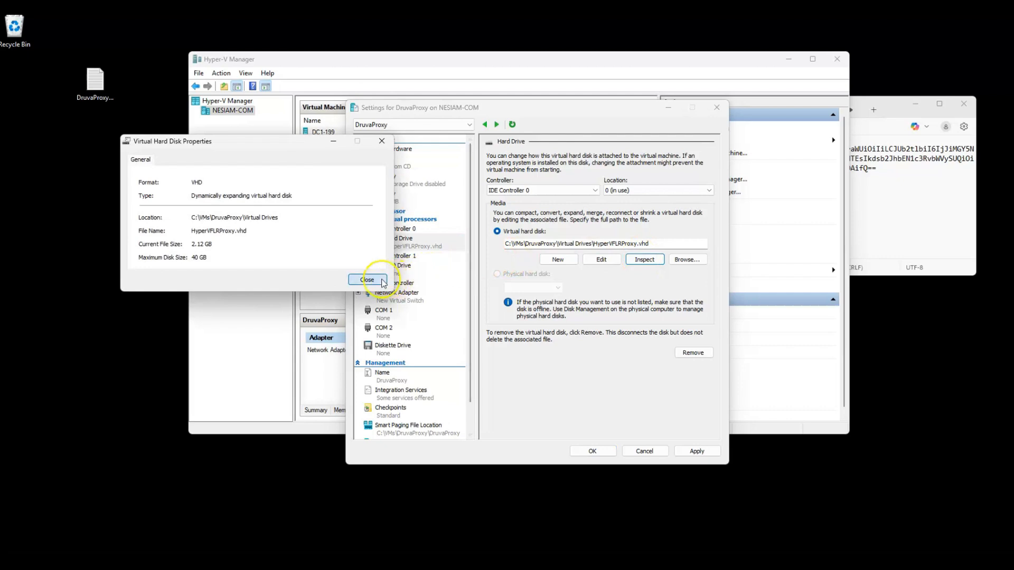
pyautogui.click(368, 279)
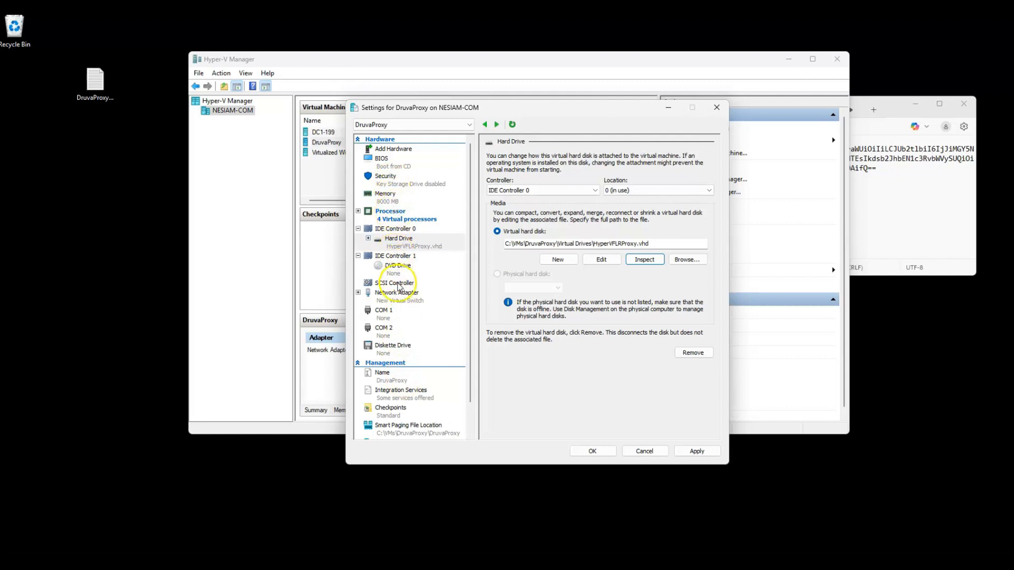
pyautogui.click(405, 300)
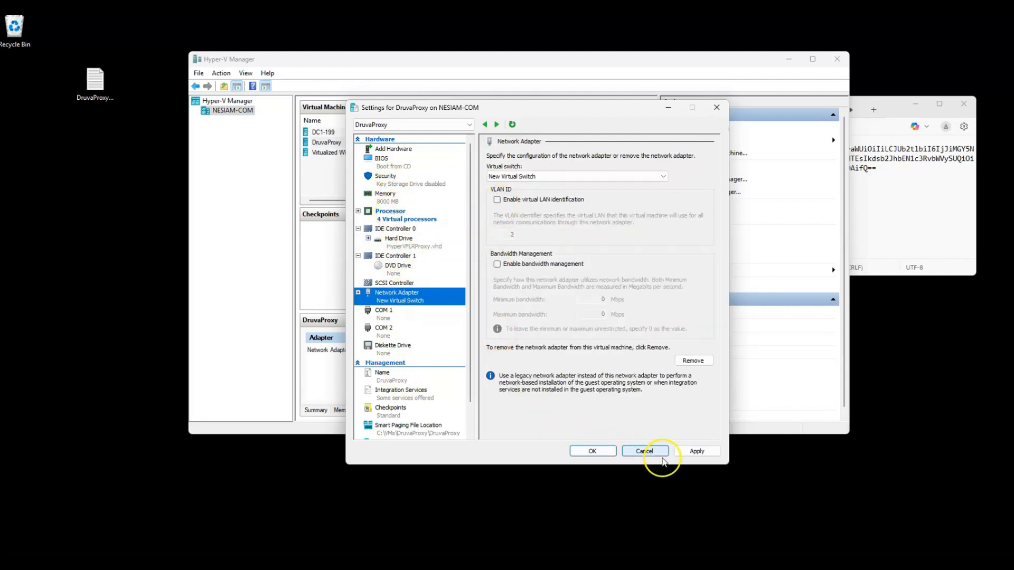
pyautogui.click(606, 454)
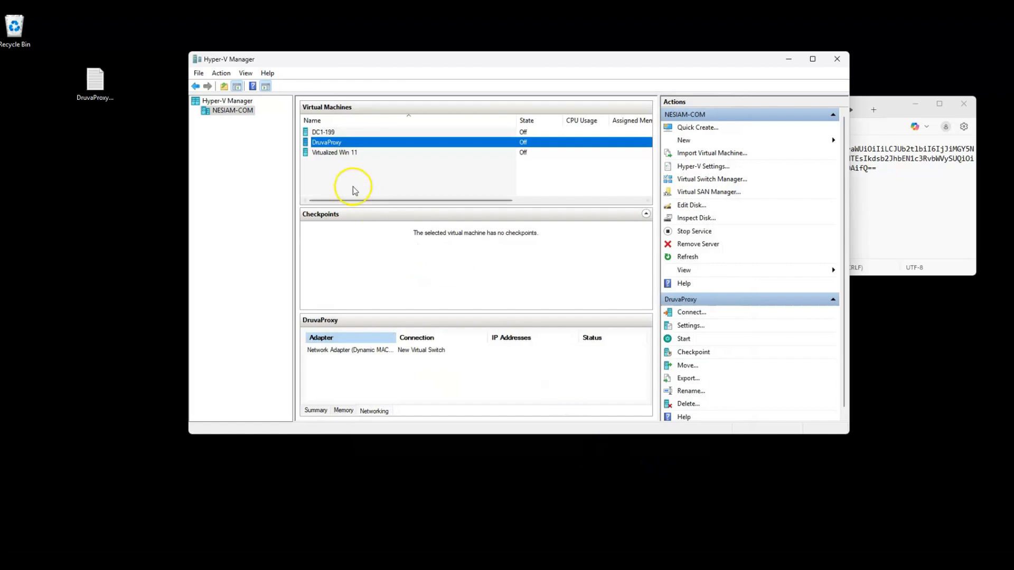
# Step: Connect to the DruvaProxy console and power the VM on
pyautogui.rightClick(327, 141)
pyautogui.click(337, 154)
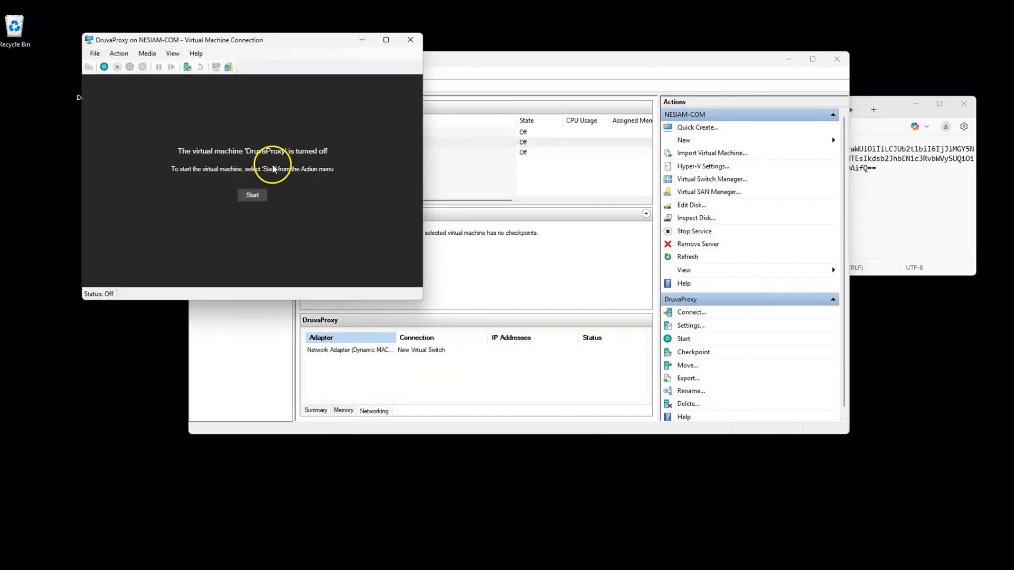
pyautogui.click(253, 195)
# Step: Reposition the console window and check DruvaProxy's assigned IP in the Networking tab
pyautogui.moveTo(282, 45); pyautogui.dragTo(478, 56)
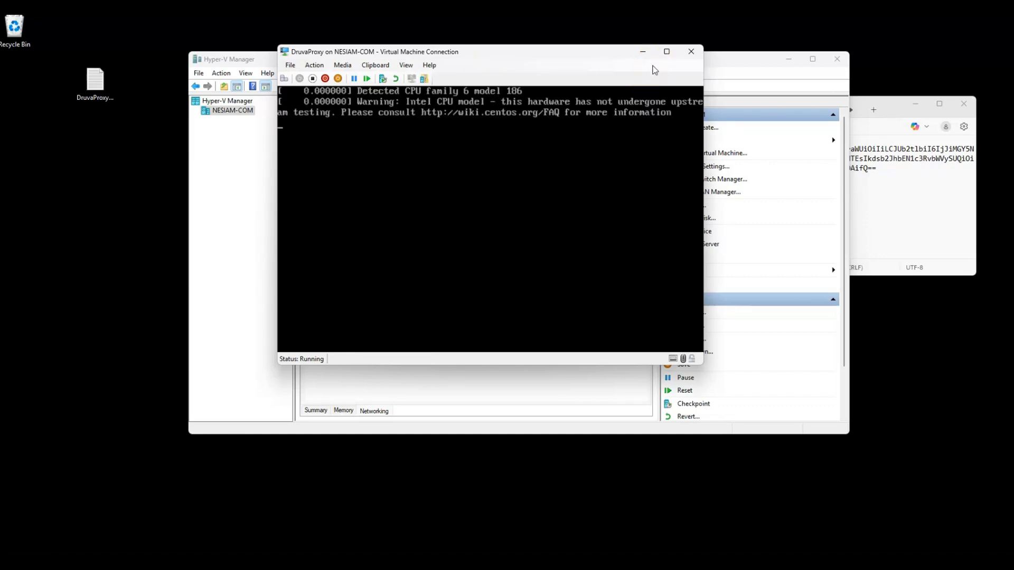
pyautogui.moveTo(473, 55); pyautogui.dragTo(829, 95)
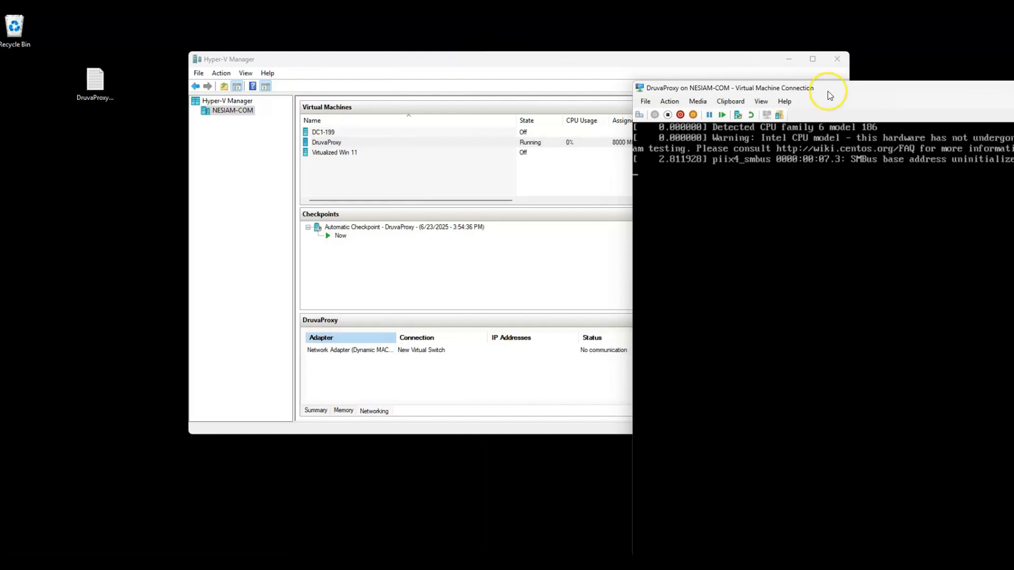
pyautogui.click(334, 141)
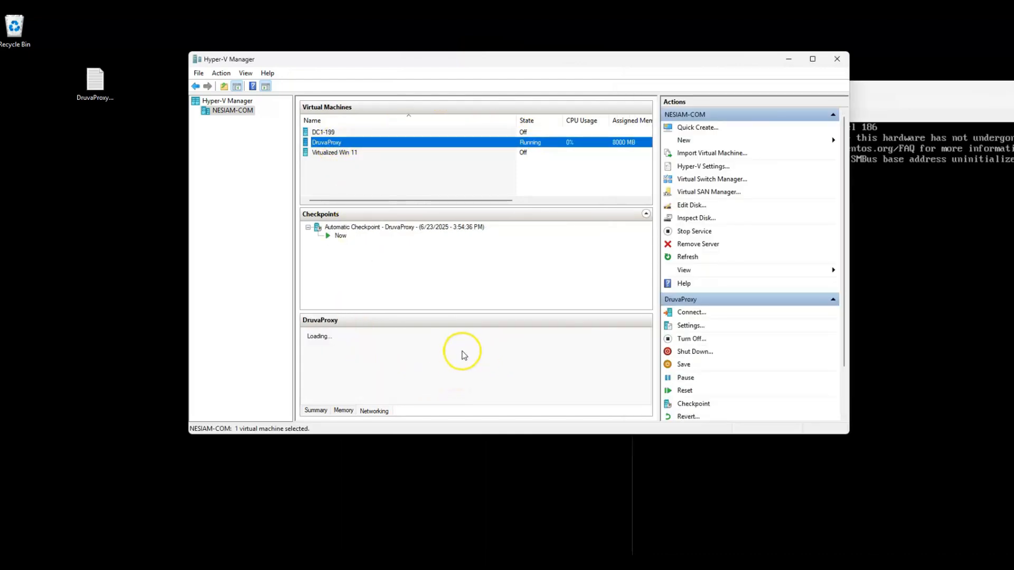
pyautogui.click(510, 356)
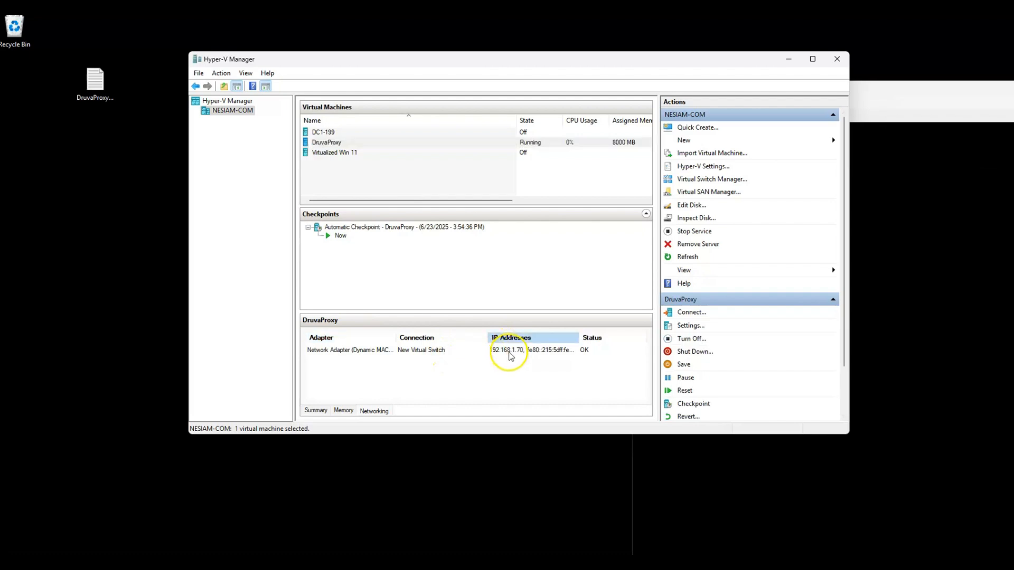
pyautogui.moveTo(855, 85); pyautogui.dragTo(366, 38)
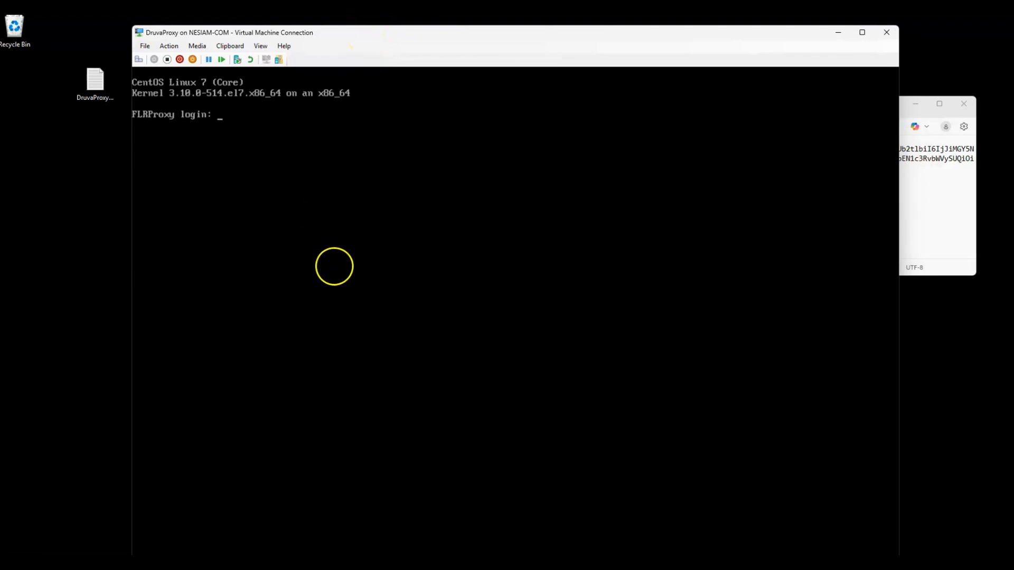
# Step: Log in as root using the credentials from the notes, then set a new root password
pyautogui.click(944, 226)
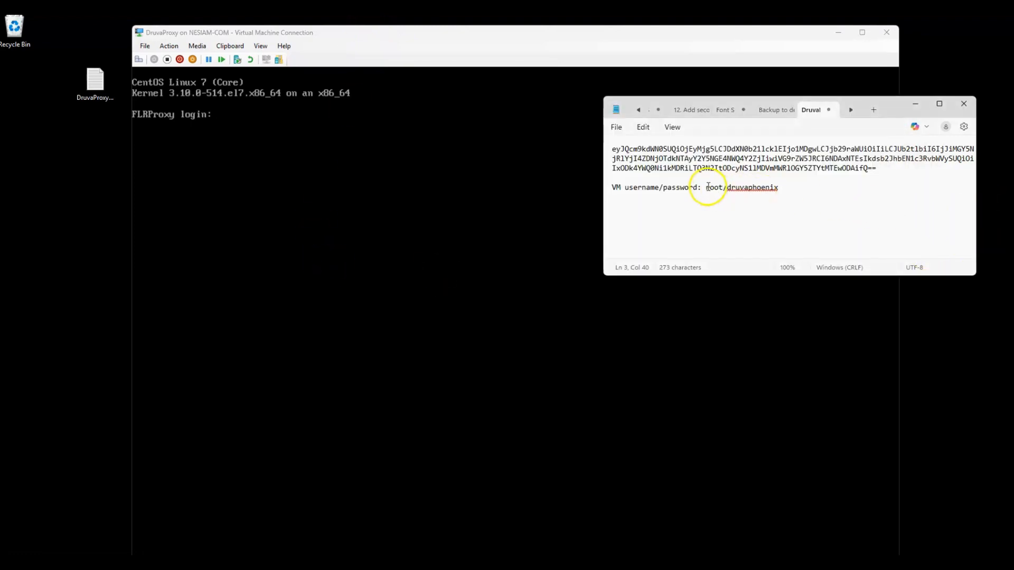
pyautogui.moveTo(708, 187); pyautogui.dragTo(776, 188)
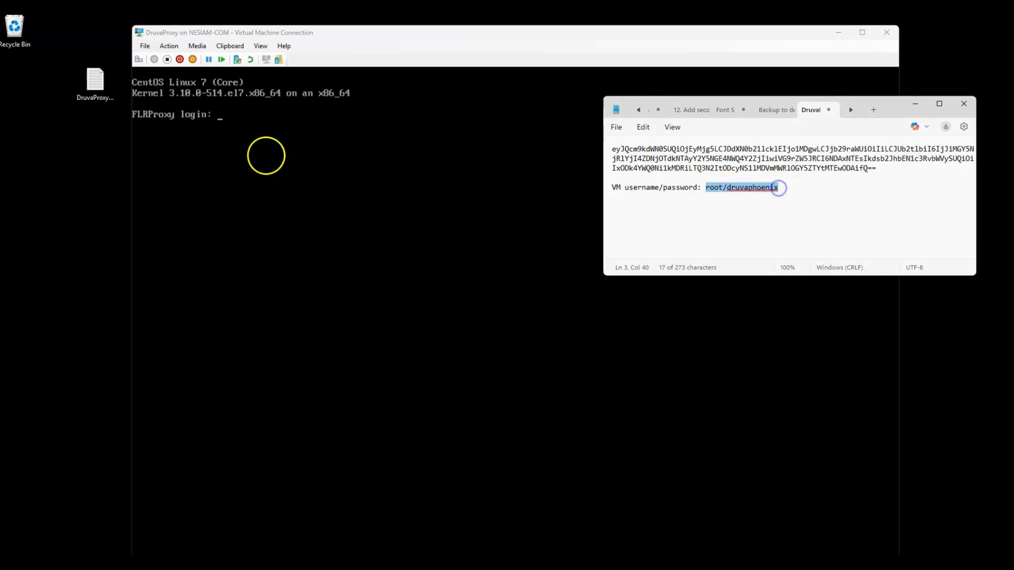
pyautogui.click(233, 127)
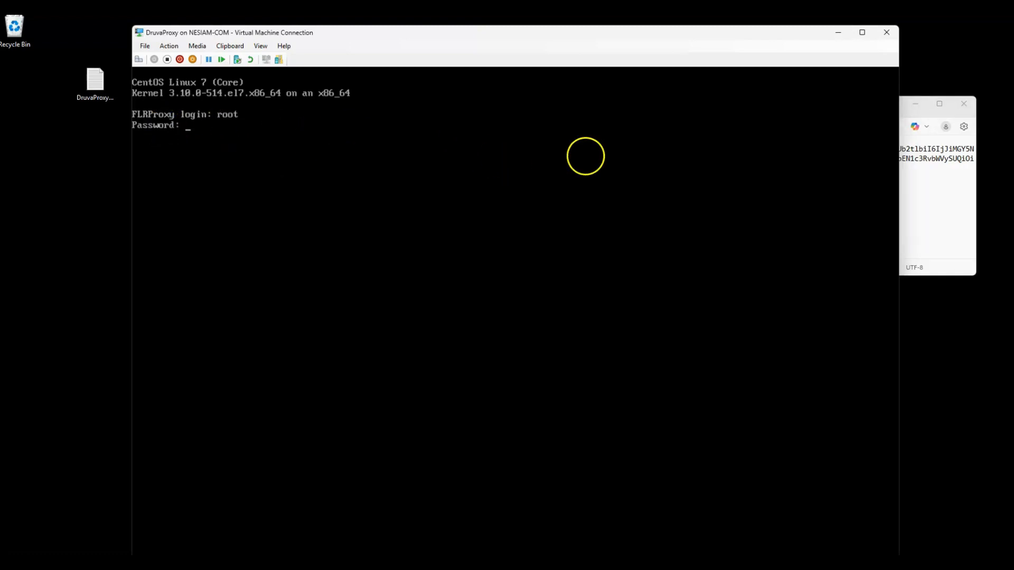
pyautogui.click(917, 221)
pyautogui.doubleClick(750, 187)
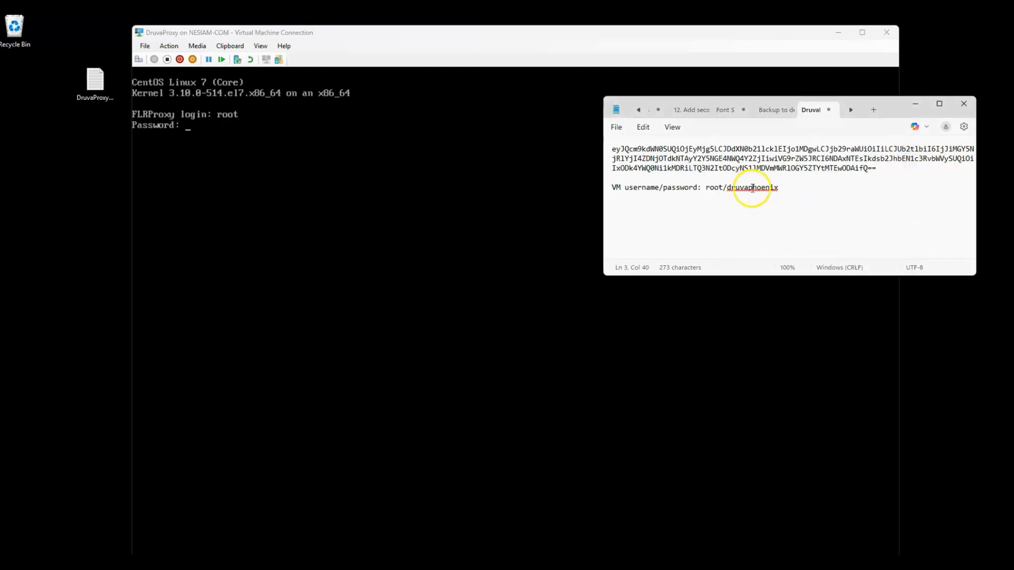
pyautogui.click(155, 127)
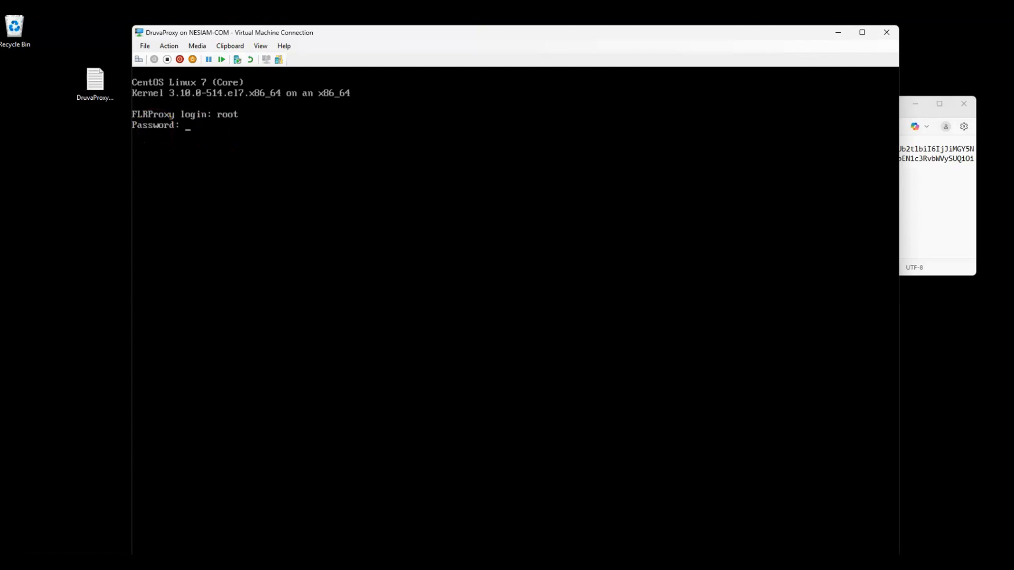
pyautogui.press('Return')
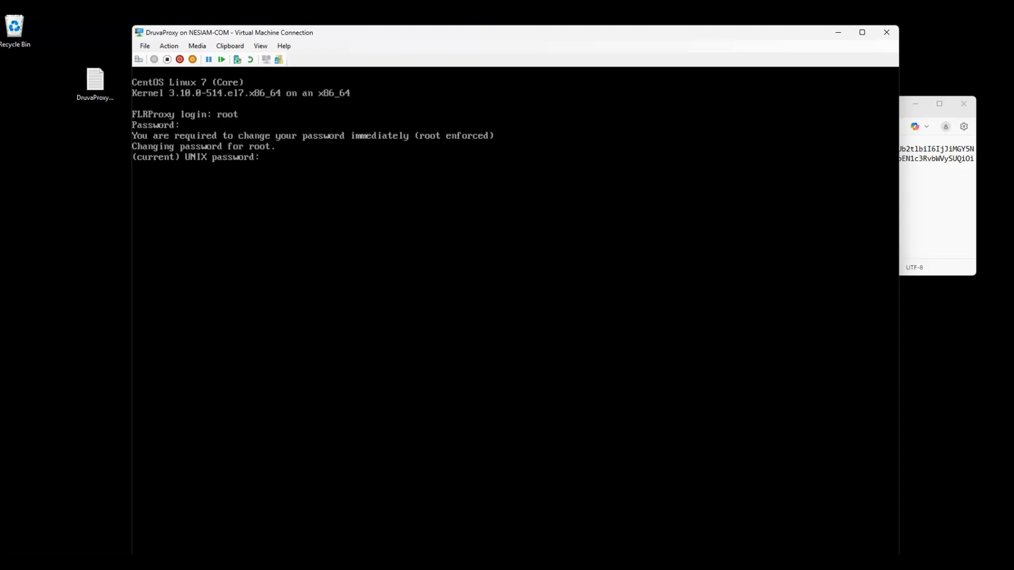
pyautogui.press('Return')
pyautogui.press('Return')
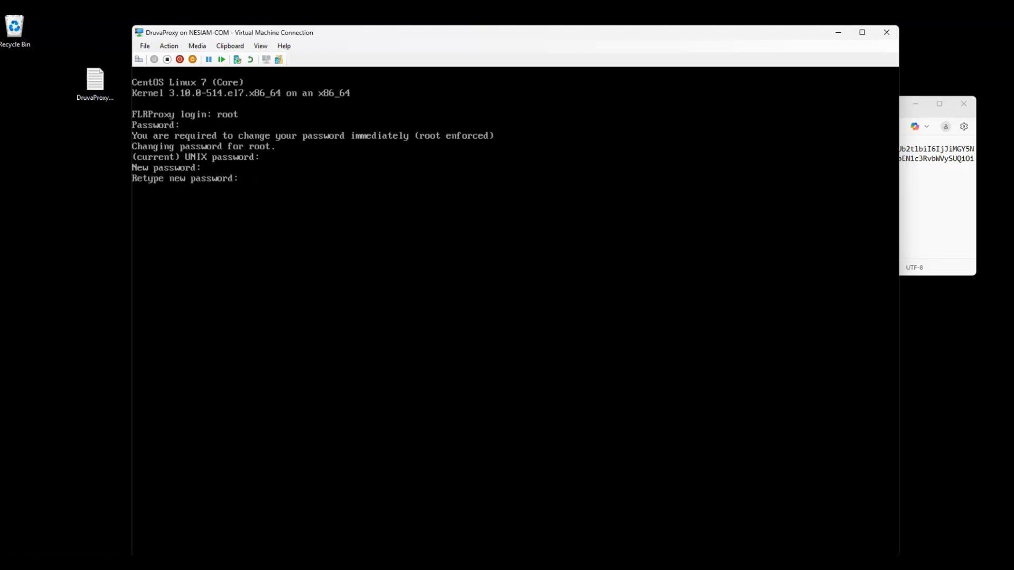
pyautogui.press('Return')
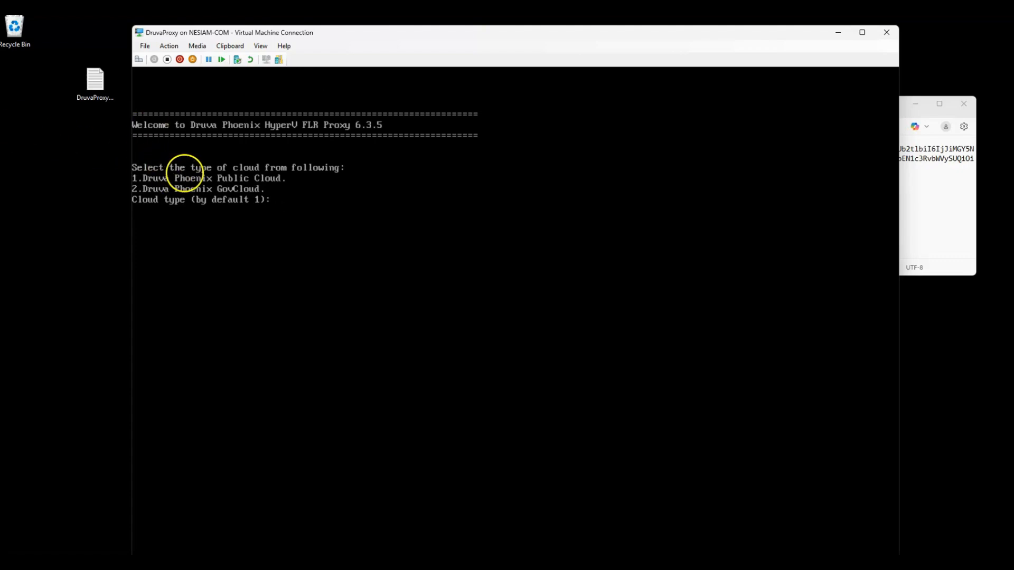
# Step: Pick cloud type 1 (Druva Phoenix Public Cloud), then go to page 4 for the activation token
pyautogui.write('1')
pyautogui.press('Return')
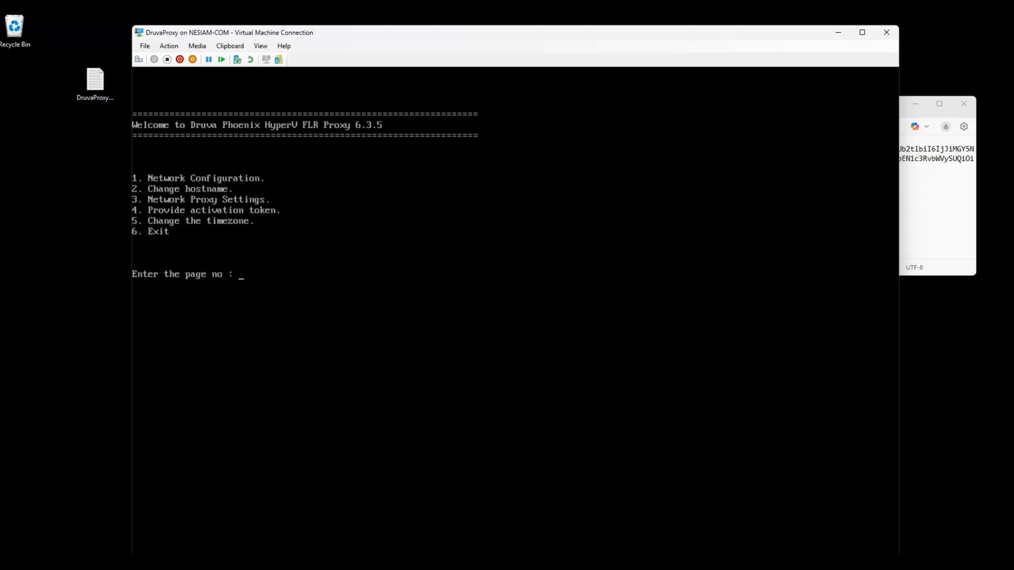
pyautogui.write('4')
pyautogui.press('Return')
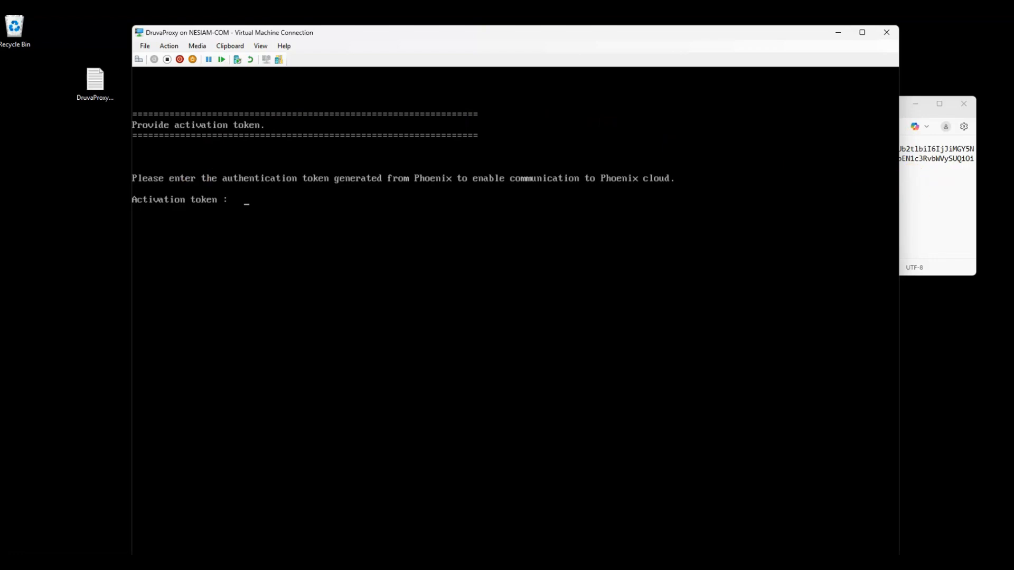
# Step: Copy the activation token from the notes and try submitting it in the proxy VM console
pyautogui.click(950, 192)
pyautogui.moveTo(876, 168); pyautogui.dragTo(611, 147)
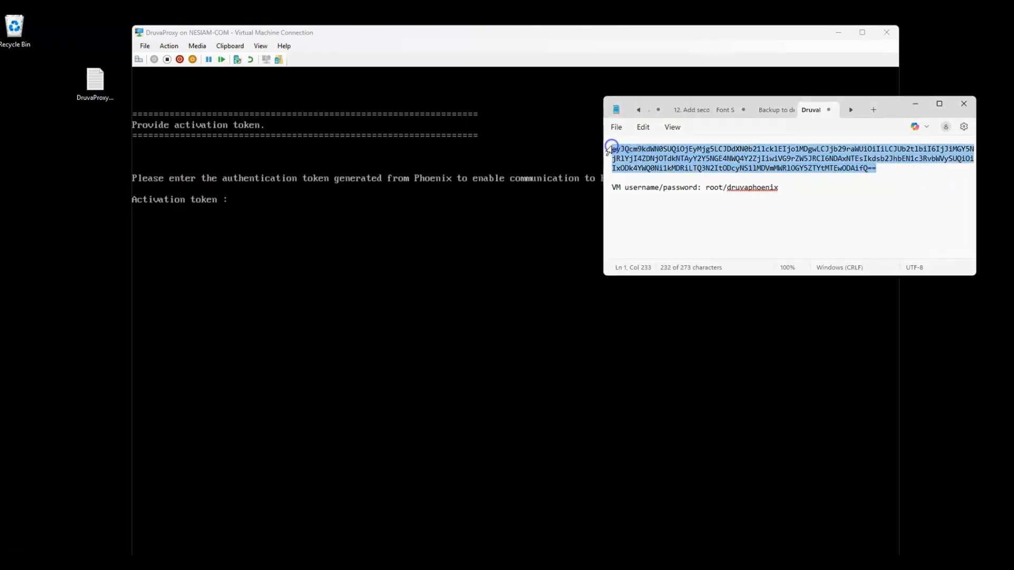
pyautogui.click(198, 230)
pyautogui.click(256, 216)
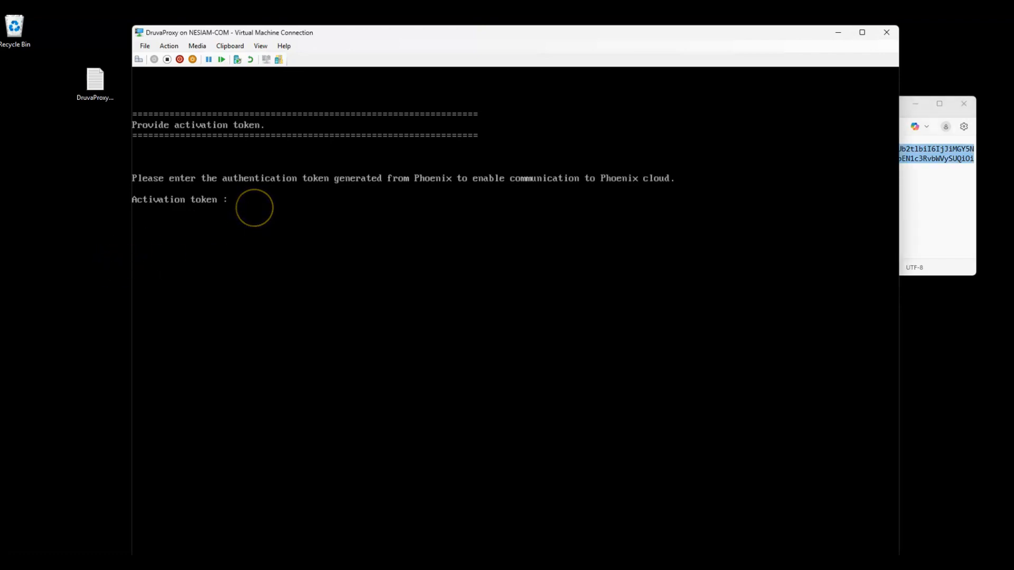
pyautogui.press('Return')
pyautogui.press('BackSpace')
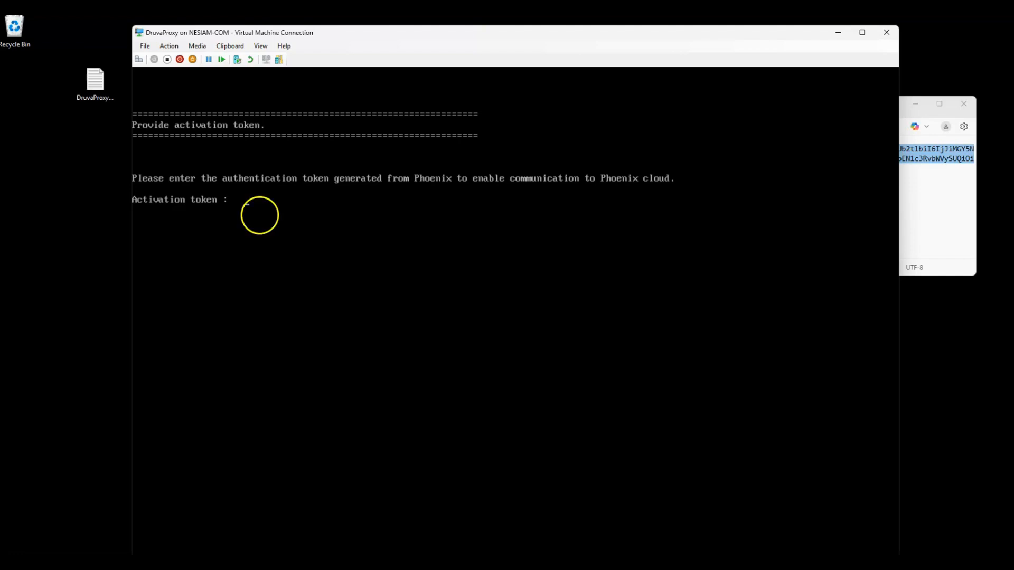
# Step: Type the token with the VM's Clipboard action, trim garbled characters and submit; registration fails
pyautogui.click(231, 46)
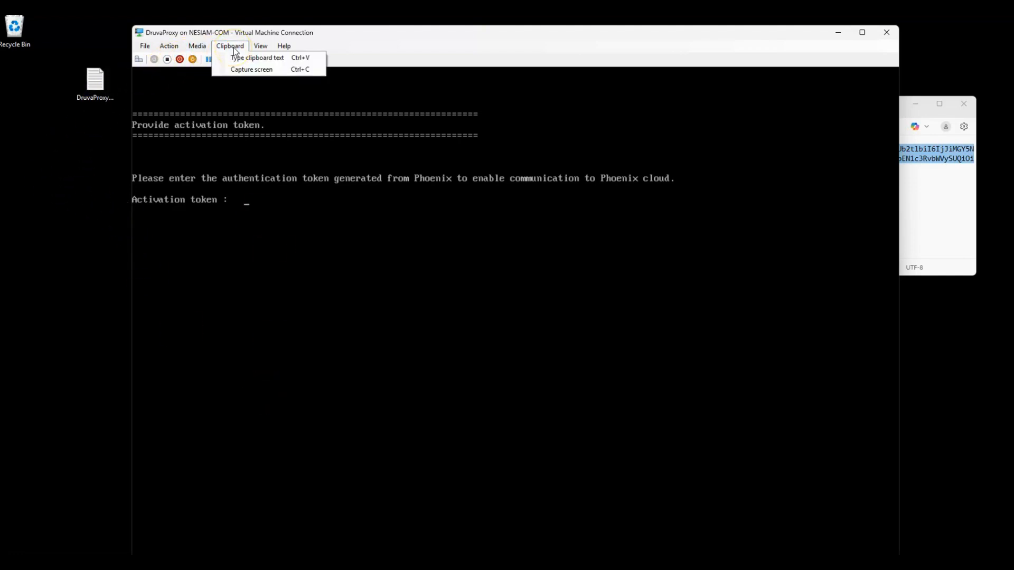
pyautogui.click(238, 57)
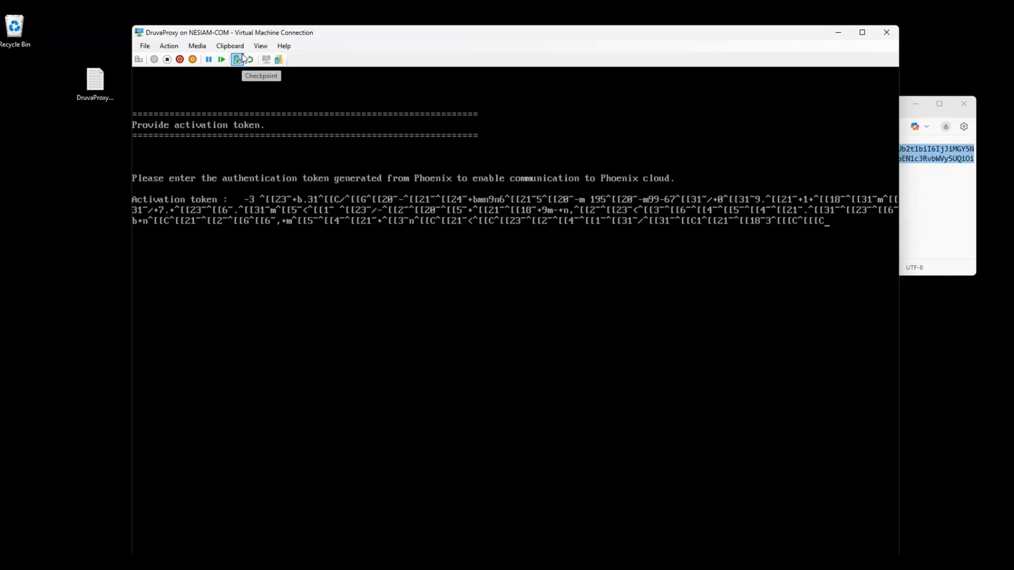
pyautogui.press('BackSpace')
pyautogui.press('BackSpace')
pyautogui.press('BackSpace')
pyautogui.press('BackSpace')
pyautogui.press('BackSpace')
pyautogui.press('BackSpace')
pyautogui.press('BackSpace')
pyautogui.press('BackSpace')
pyautogui.press('BackSpace')
pyautogui.press('BackSpace')
pyautogui.press('BackSpace')
pyautogui.press('BackSpace')
pyautogui.press('BackSpace')
pyautogui.press('BackSpace')
pyautogui.press('BackSpace')
pyautogui.press('BackSpace')
pyautogui.press('BackSpace')
pyautogui.press('BackSpace')
pyautogui.press('BackSpace')
pyautogui.press('BackSpace')
pyautogui.press('BackSpace')
pyautogui.press('BackSpace')
pyautogui.press('BackSpace')
pyautogui.press('BackSpace')
pyautogui.press('BackSpace')
pyautogui.press('BackSpace')
pyautogui.press('BackSpace')
pyautogui.press('BackSpace')
pyautogui.press('BackSpace')
pyautogui.press('BackSpace')
pyautogui.press('BackSpace')
pyautogui.press('BackSpace')
pyautogui.press('BackSpace')
pyautogui.press('BackSpace')
pyautogui.press('BackSpace')
pyautogui.press('BackSpace')
pyautogui.press('BackSpace')
pyautogui.press('BackSpace')
pyautogui.press('BackSpace')
pyautogui.press('BackSpace')
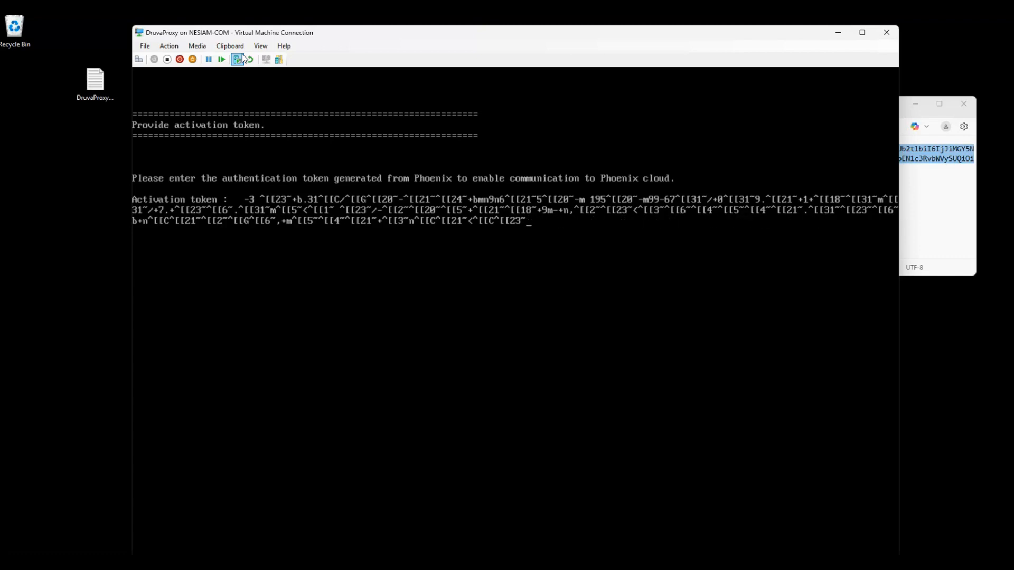
pyautogui.press('BackSpace')
pyautogui.press('BackSpace')
pyautogui.press('BackSpace')
pyautogui.press('BackSpace')
pyautogui.press('BackSpace')
pyautogui.press('BackSpace')
pyautogui.press('BackSpace')
pyautogui.press('BackSpace')
pyautogui.press('BackSpace')
pyautogui.press('BackSpace')
pyautogui.press('BackSpace')
pyautogui.press('BackSpace')
pyautogui.press('BackSpace')
pyautogui.press('BackSpace')
pyautogui.press('BackSpace')
pyautogui.press('BackSpace')
pyautogui.press('BackSpace')
pyautogui.press('BackSpace')
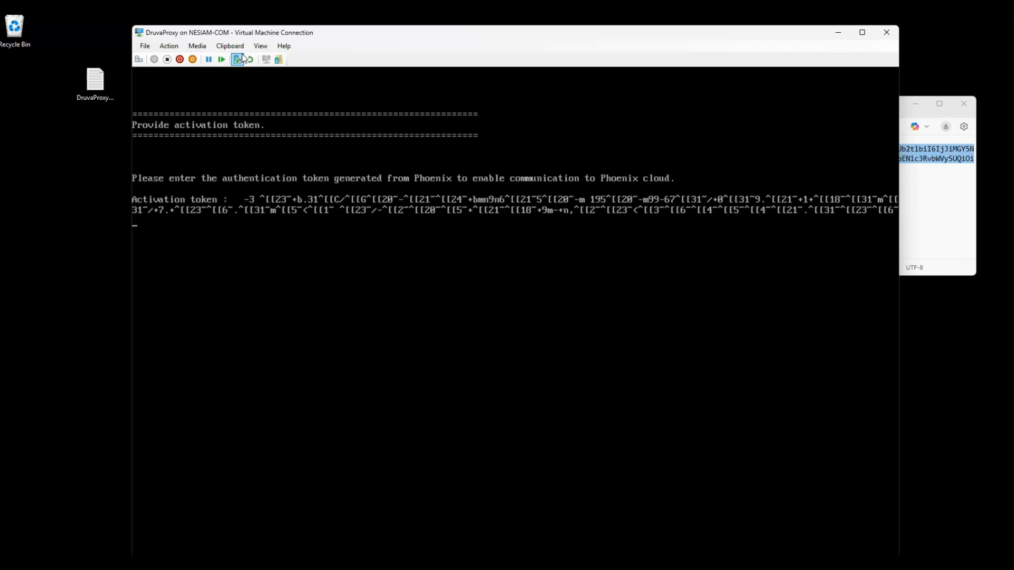
pyautogui.press('Up')
pyautogui.press('Up')
pyautogui.press('Up')
pyautogui.press('BackSpace')
pyautogui.press('BackSpace')
pyautogui.press('BackSpace')
pyautogui.press('BackSpace')
pyautogui.press('BackSpace')
pyautogui.press('BackSpace')
pyautogui.press('BackSpace')
pyautogui.press('BackSpace')
pyautogui.press('BackSpace')
pyautogui.press('Return')
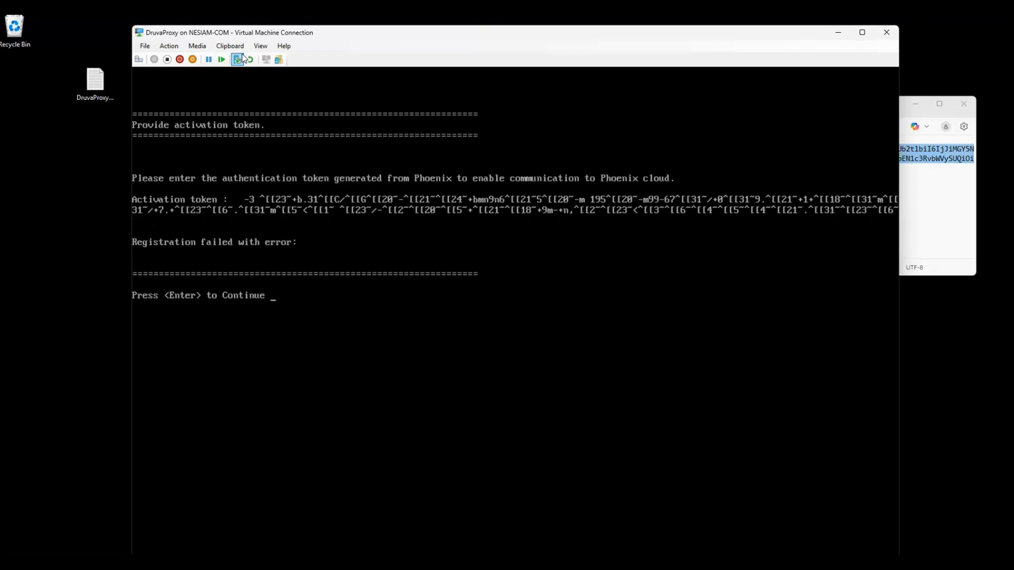
pyautogui.press('Return')
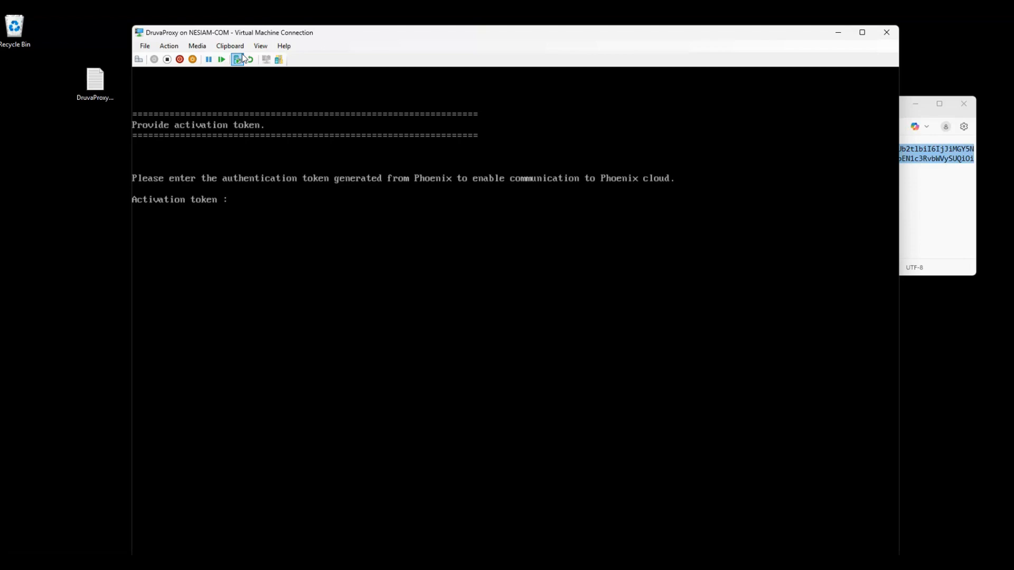
pyautogui.moveTo(49, 336); pyautogui.dragTo(27, 404)
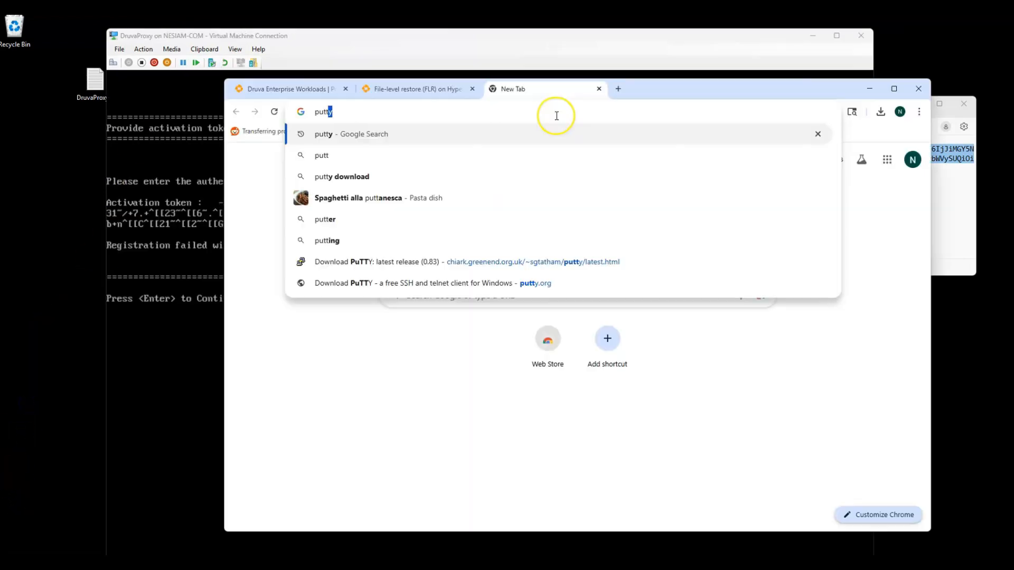
# Step: Search for putty, then download and launch the 64-bit putty.exe from the PuTTY 0.83 release page
pyautogui.press('Return')
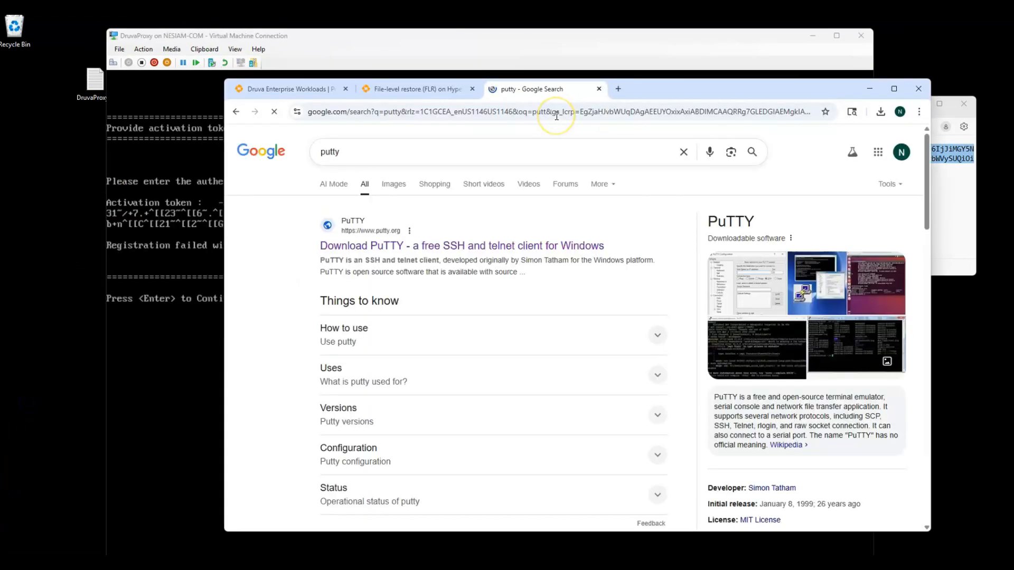
pyautogui.click(502, 244)
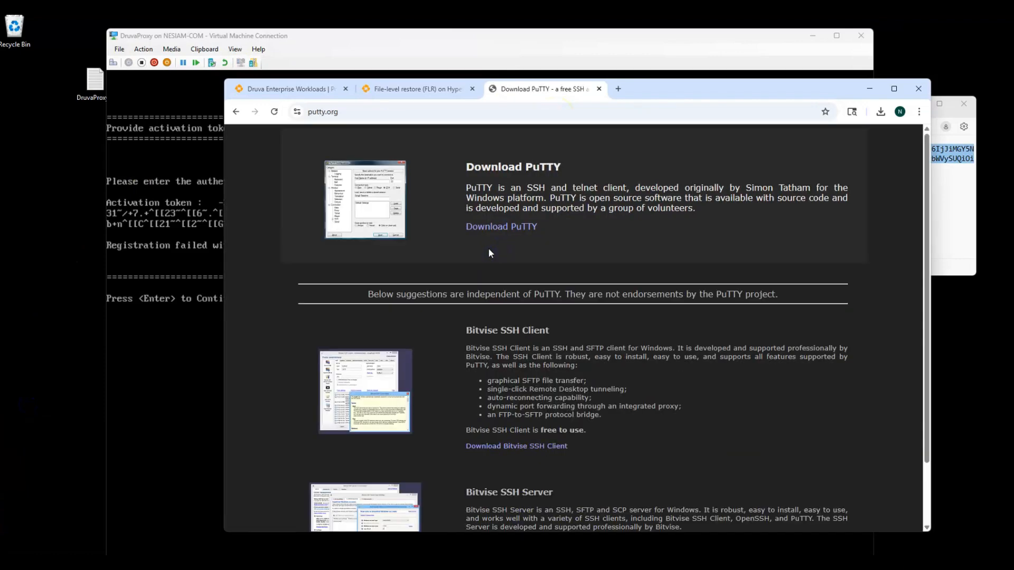
pyautogui.click(487, 229)
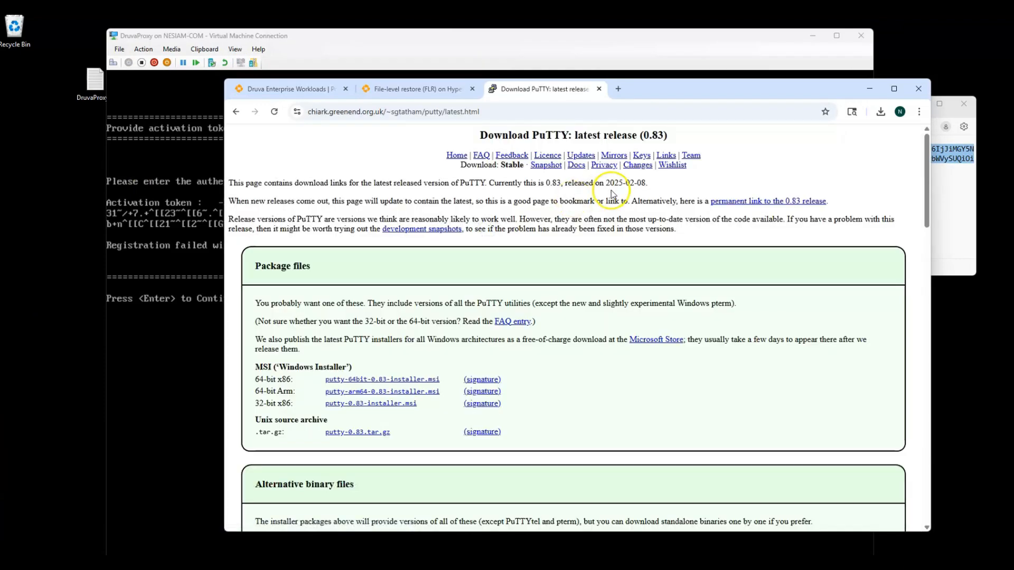
pyautogui.scroll(-1, 304, 380)
pyautogui.scroll(-2, 304, 380)
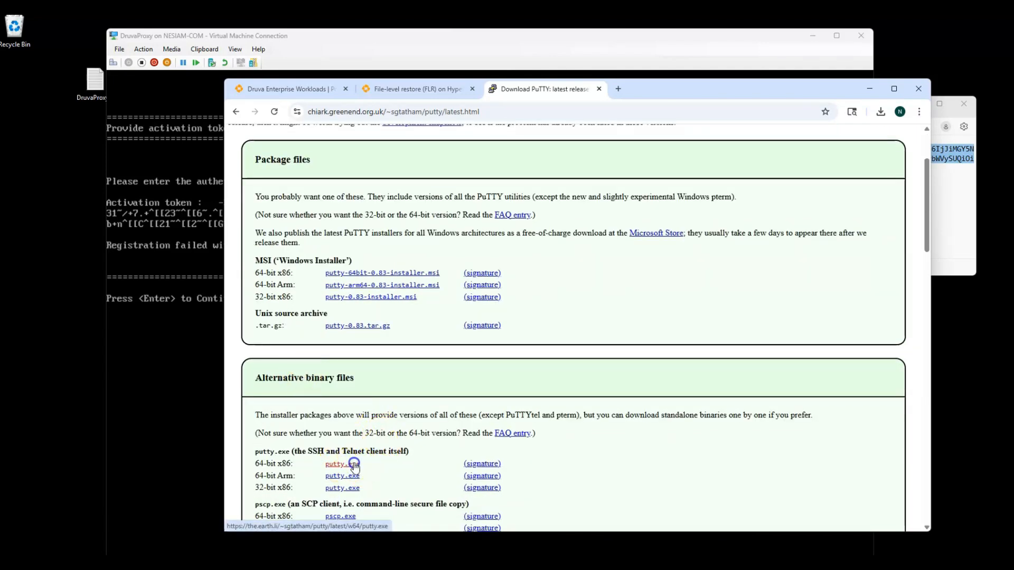
pyautogui.click(344, 465)
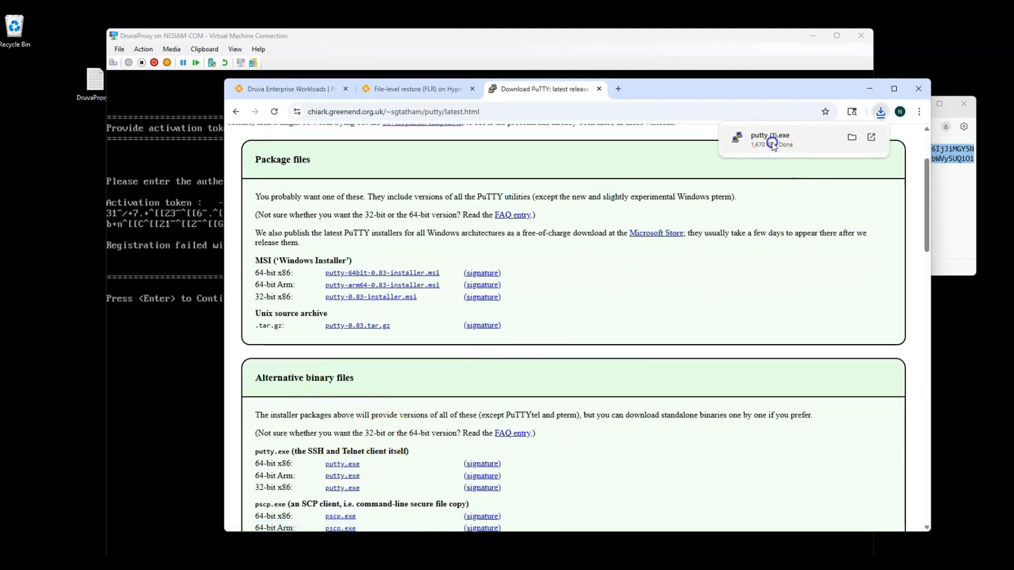
pyautogui.click(770, 138)
# Step: Open a PuTTY SSH connection to 192.168.1.70 and accept the proxy's host key
pyautogui.moveTo(676, 94); pyautogui.dragTo(1013, 92)
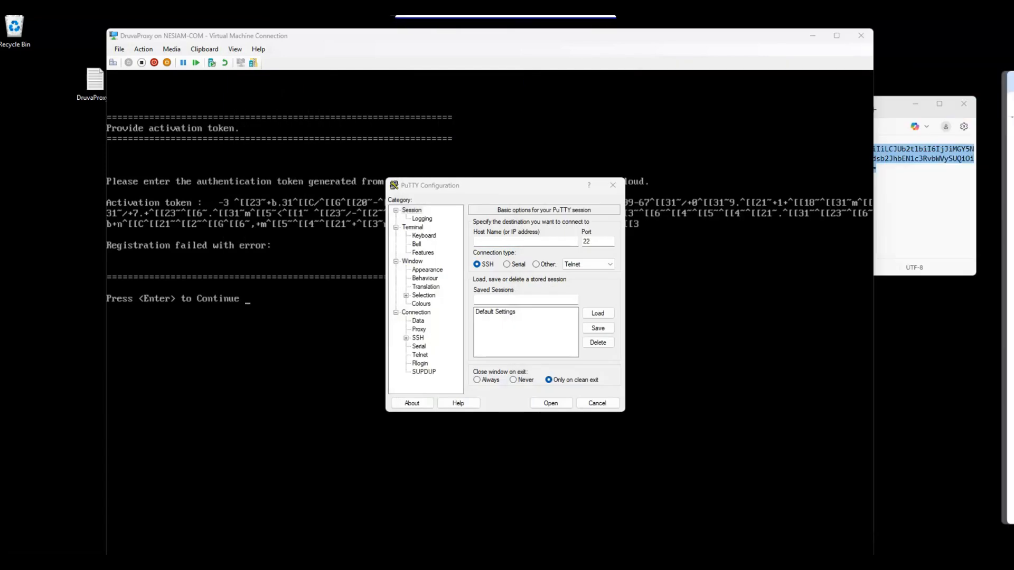
pyautogui.moveTo(297, 45); pyautogui.dragTo(951, 204)
pyautogui.moveTo(439, 186); pyautogui.dragTo(708, 176)
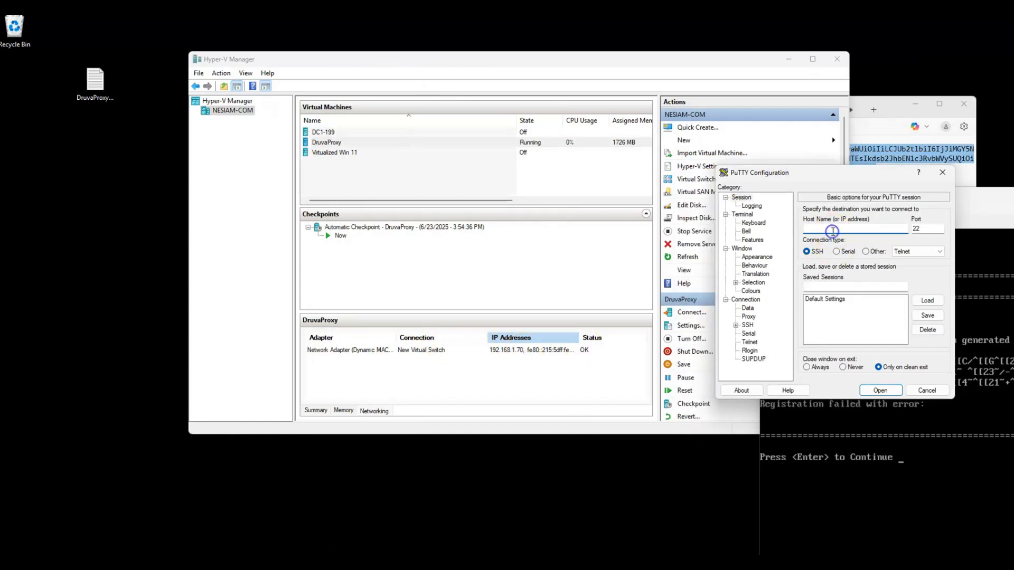
pyautogui.write('192.168.1.70')
pyautogui.press('Return')
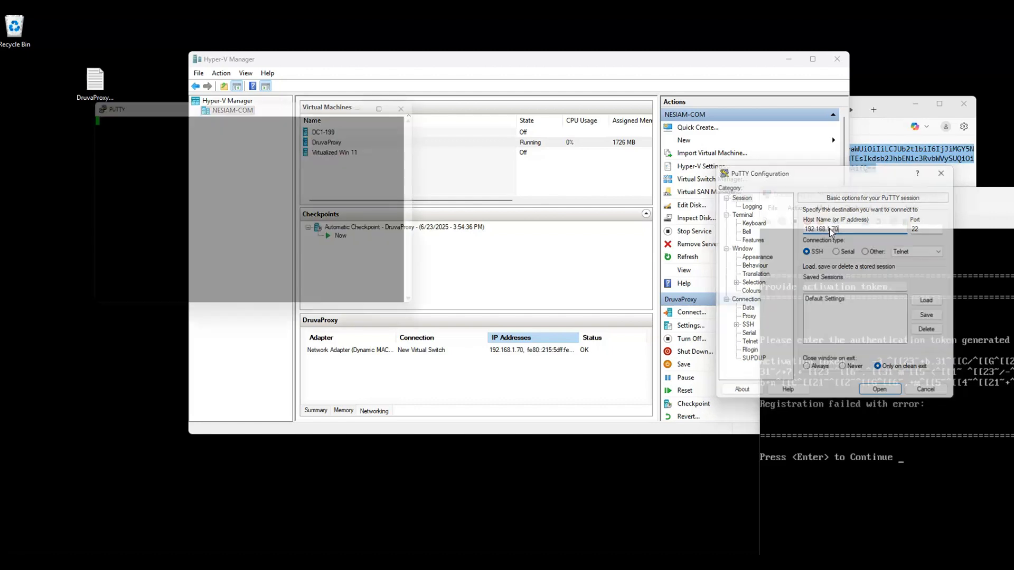
pyautogui.click(872, 272)
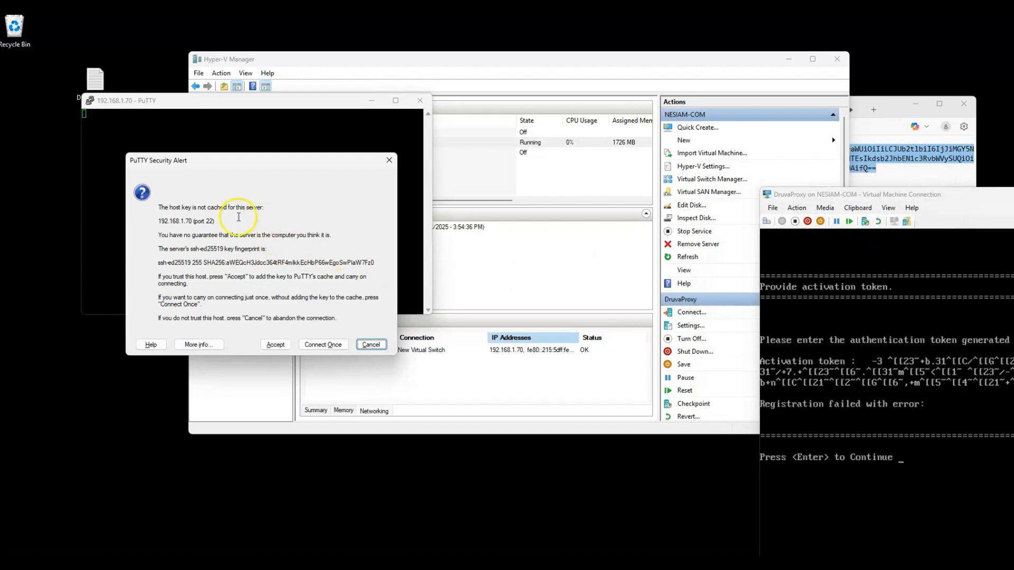
pyautogui.click(276, 345)
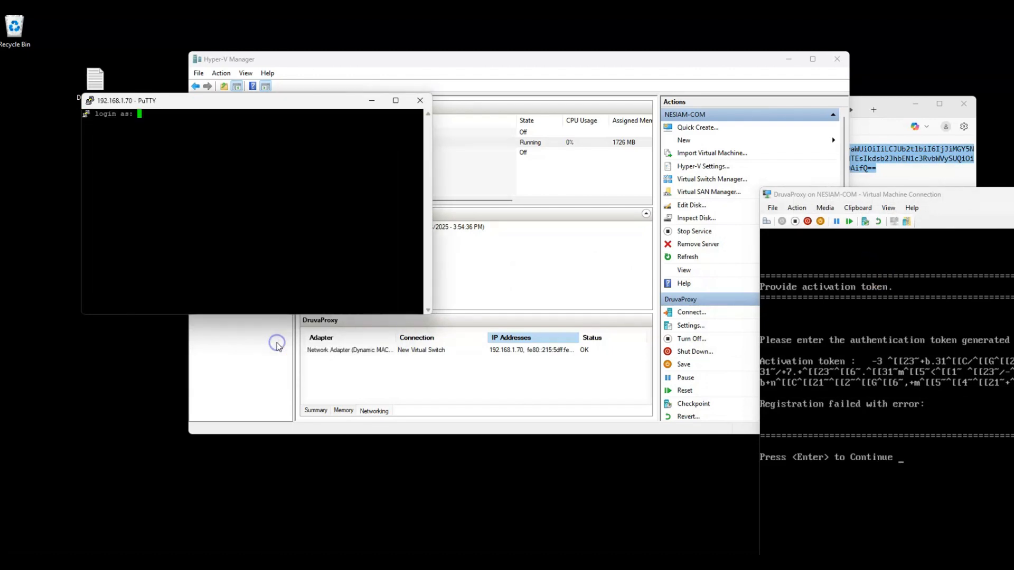
# Step: Log in to the proxy as root with the password
pyautogui.moveTo(260, 101); pyautogui.dragTo(581, 152)
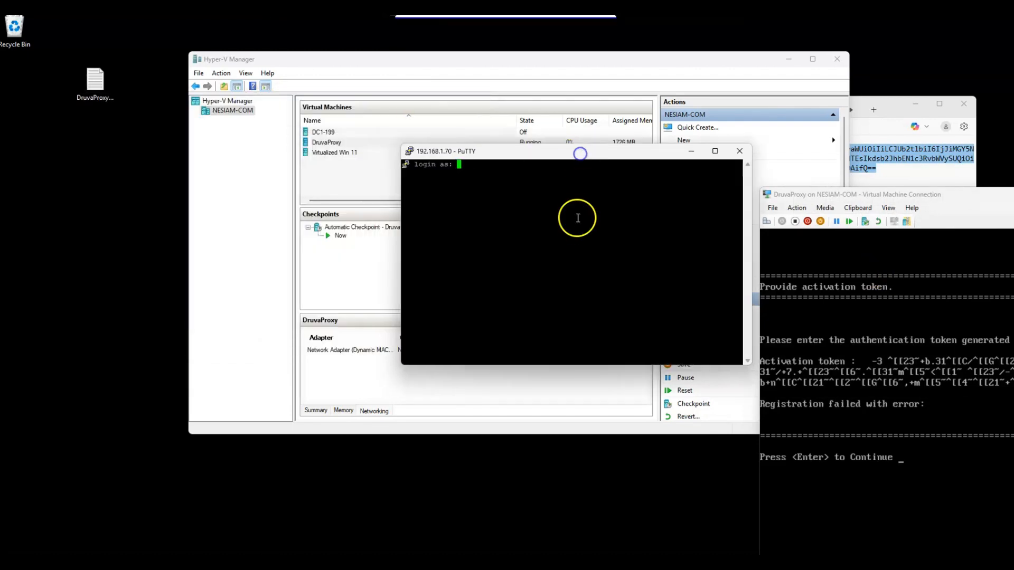
pyautogui.write('root')
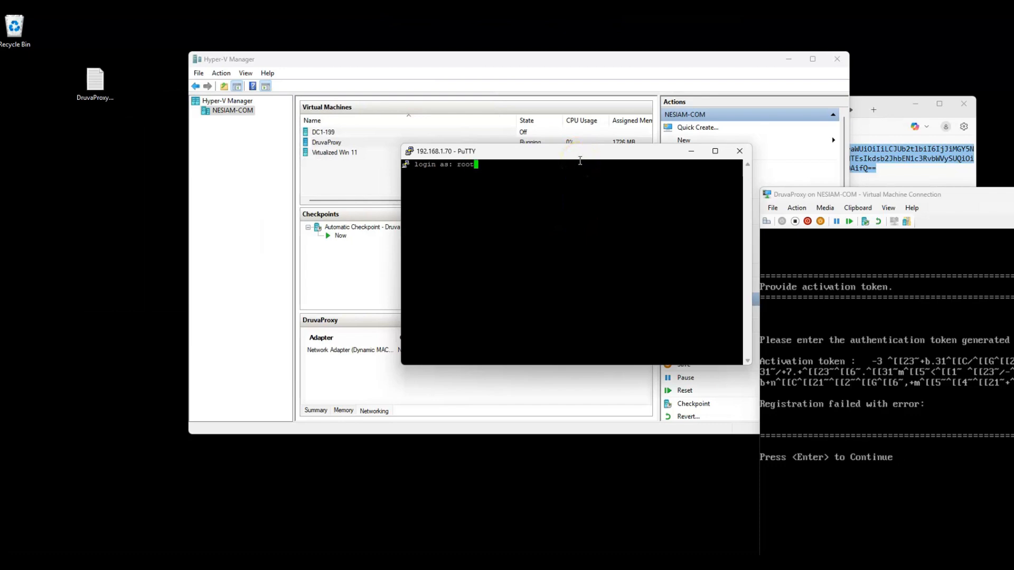
pyautogui.press('Return')
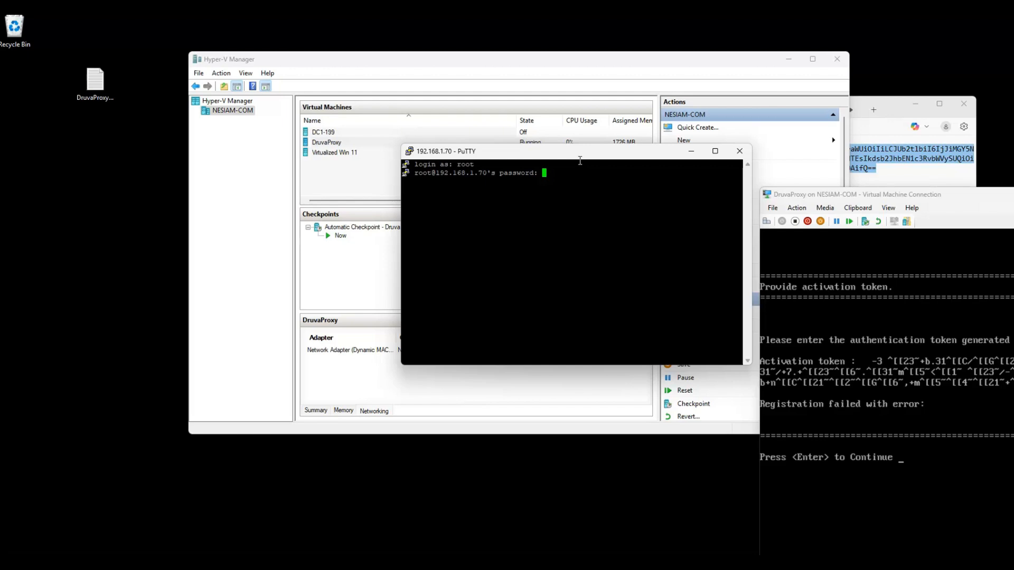
pyautogui.press('Return')
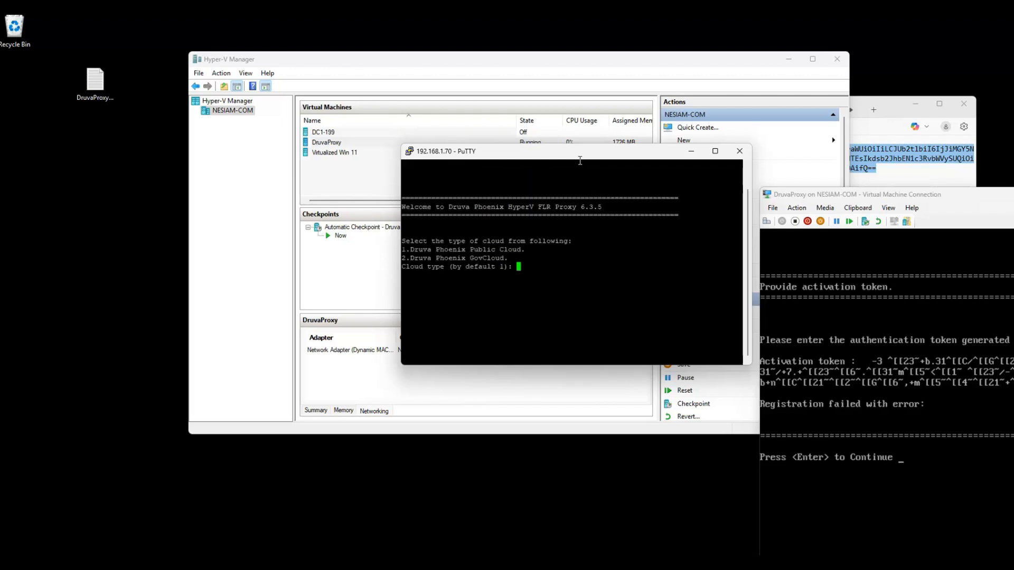
# Step: Choose Druva Phoenix Public Cloud (1) as cloud type, then menu option 4 for the activation token
pyautogui.write('1')
pyautogui.press('Return')
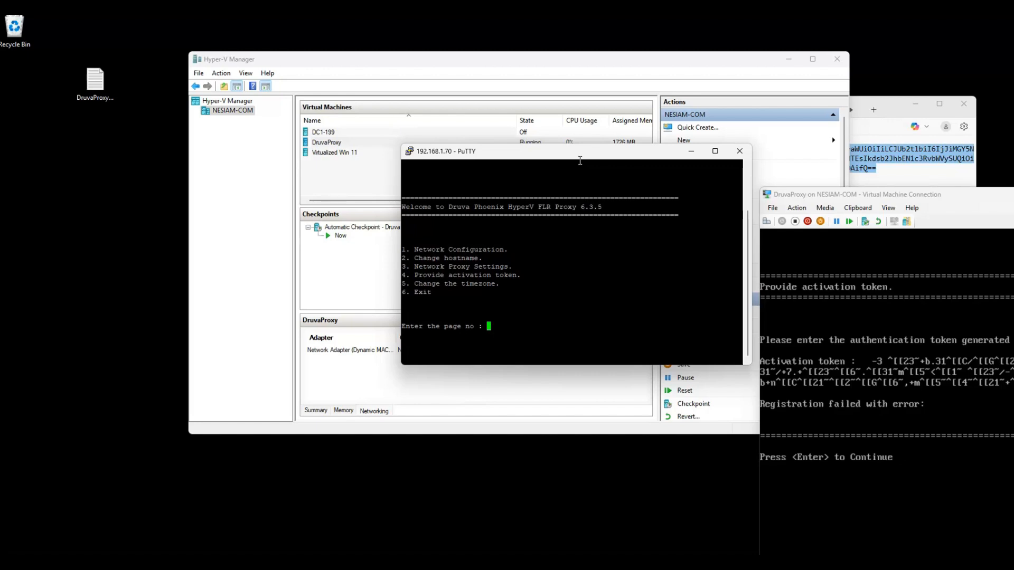
pyautogui.write('4')
pyautogui.press('Return')
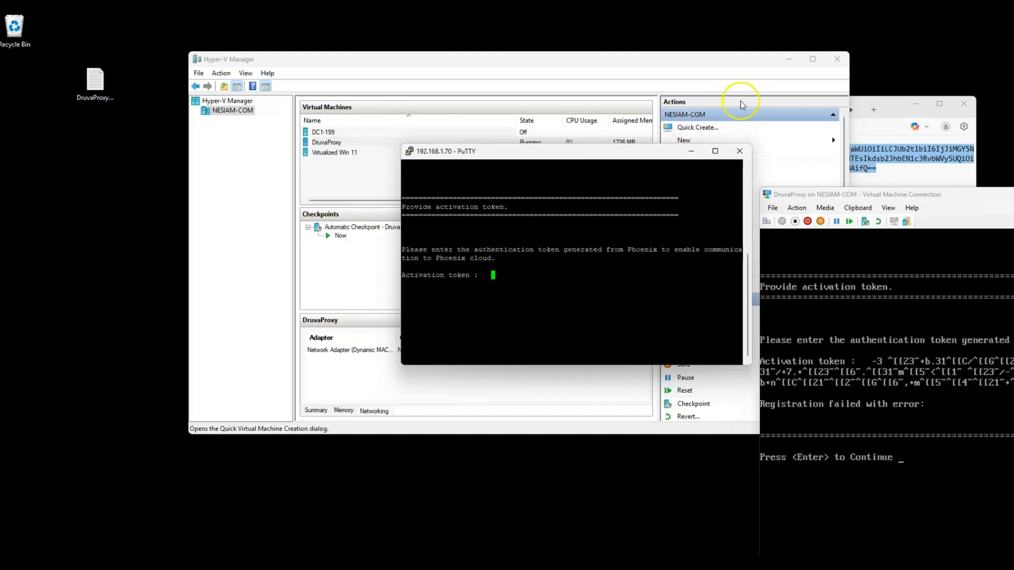
# Step: Copy the token from the notes, paste it at the prompt and submit to register the proxy
pyautogui.rightClick(879, 158)
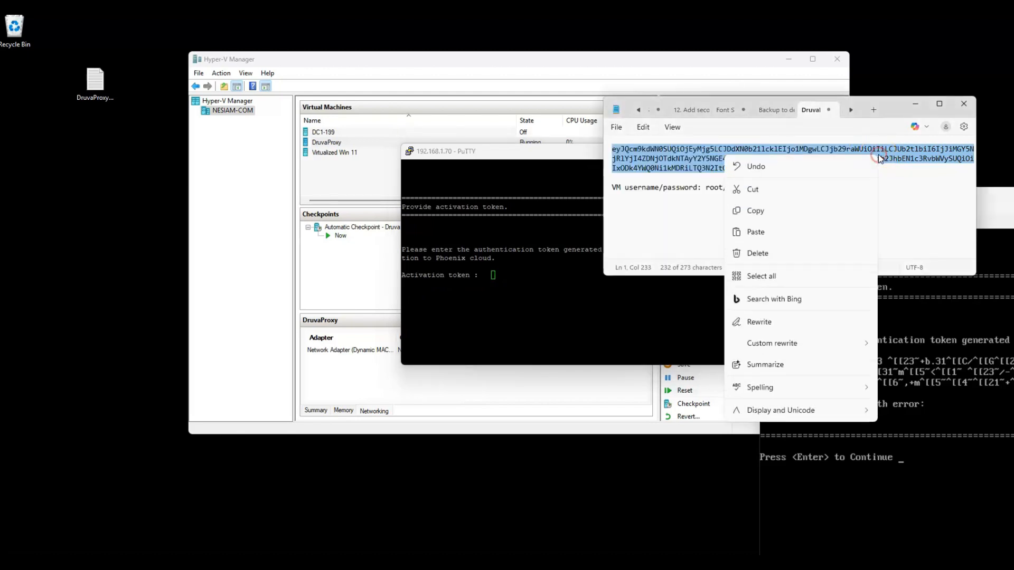
pyautogui.click(804, 210)
pyautogui.click(499, 275)
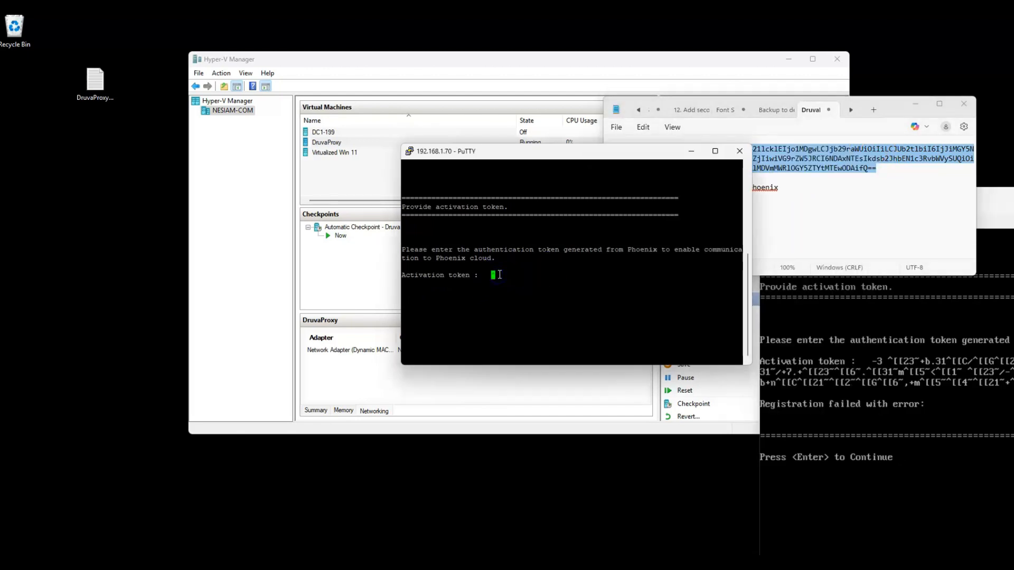
pyautogui.press('Return')
pyautogui.press('BackSpace')
pyautogui.rightClick(493, 272)
pyautogui.click(514, 235)
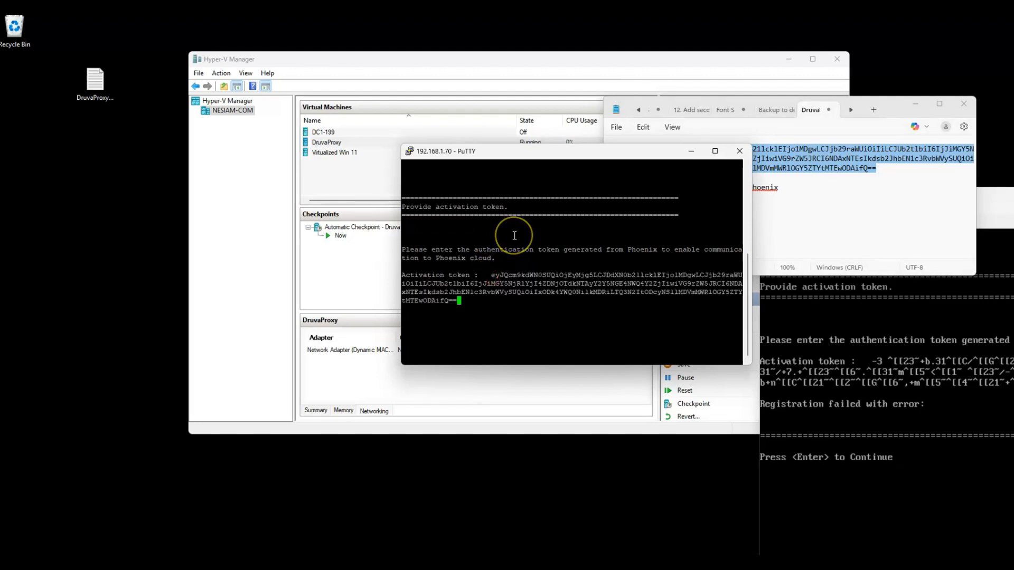
pyautogui.press('Return')
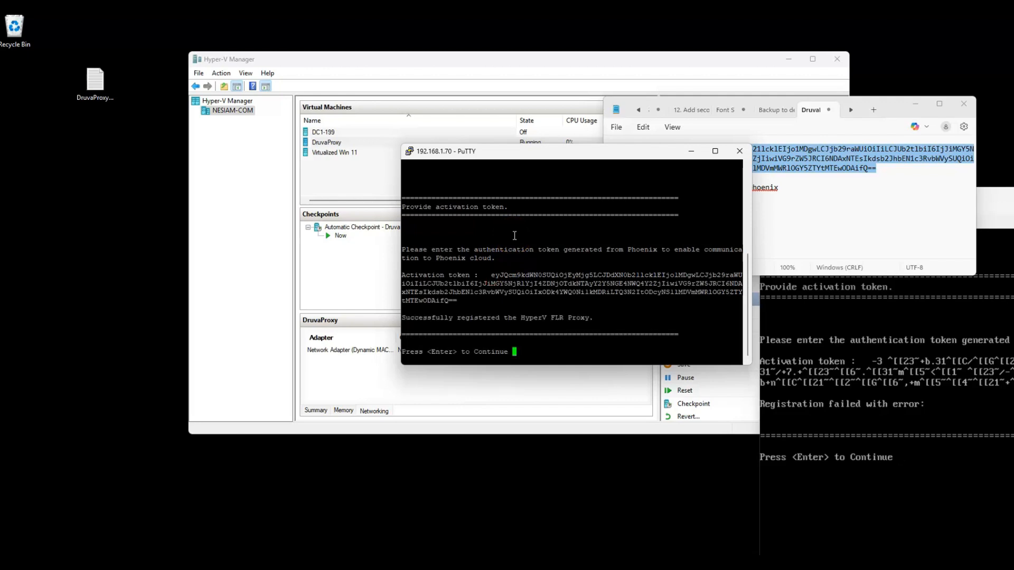
pyautogui.press('Return')
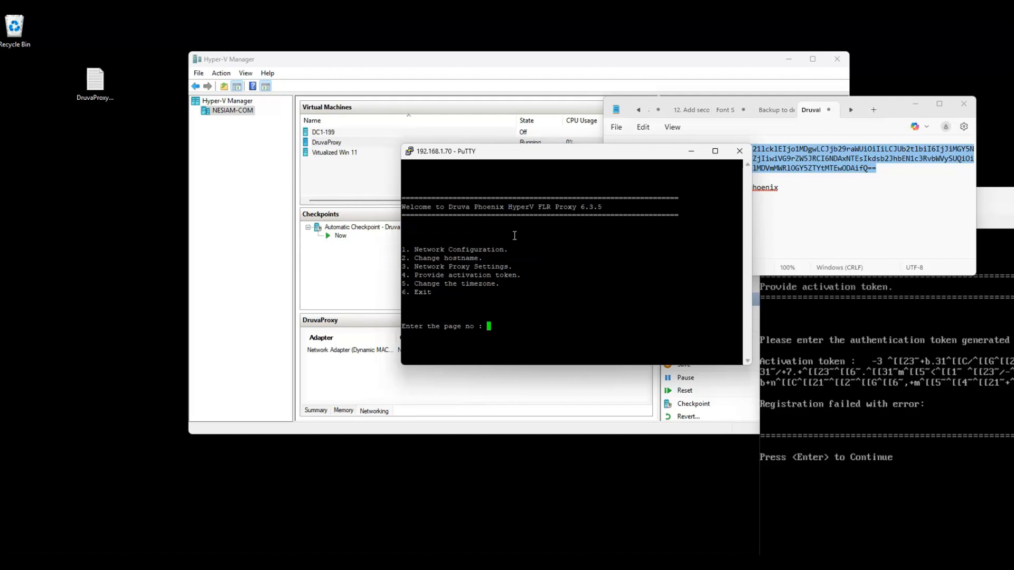
# Step: Leave the proxy setup menu with 6 and end the session with exit
pyautogui.click(669, 290)
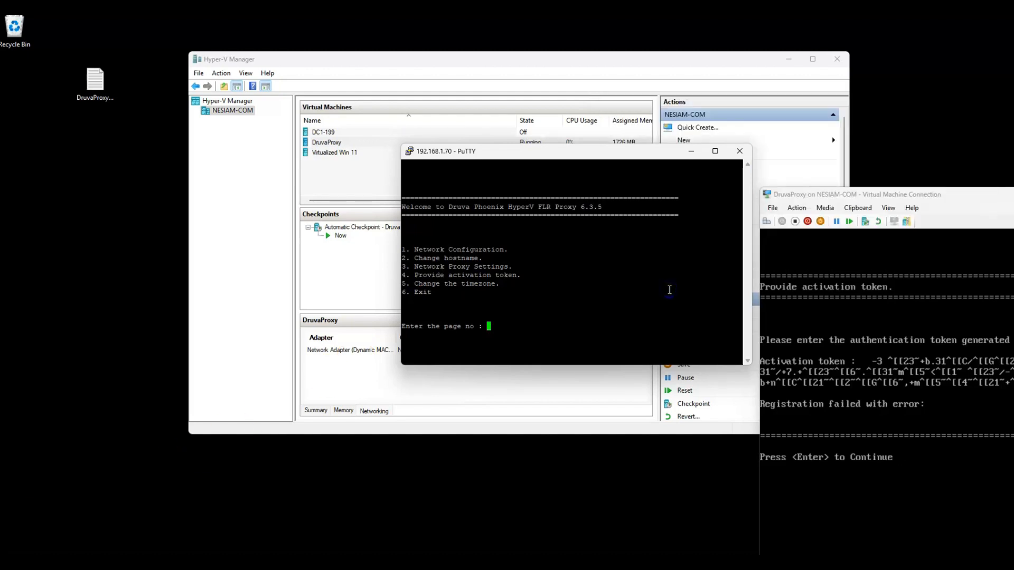
pyautogui.write('6')
pyautogui.press('Return')
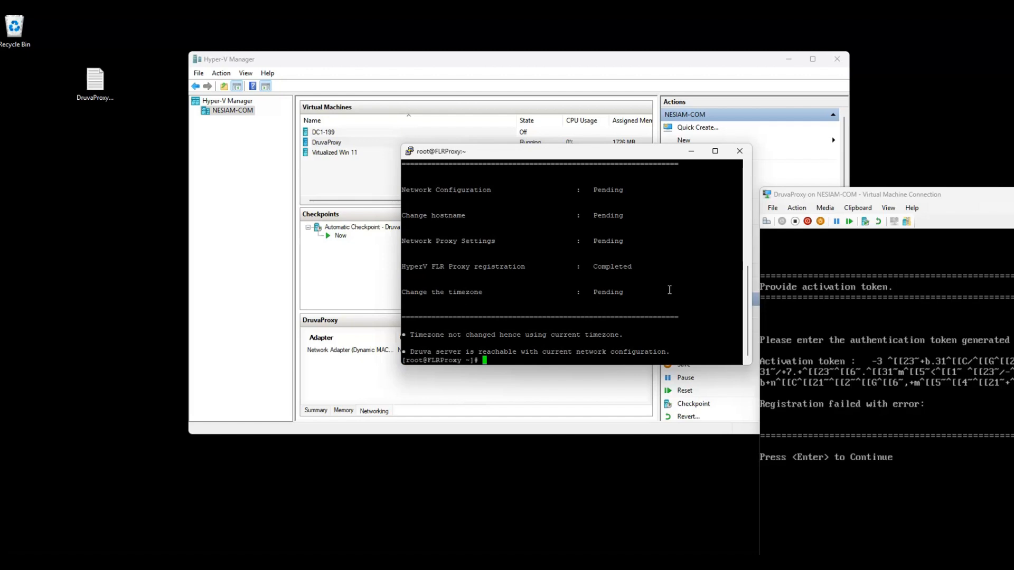
pyautogui.write('exit')
pyautogui.press('Return')
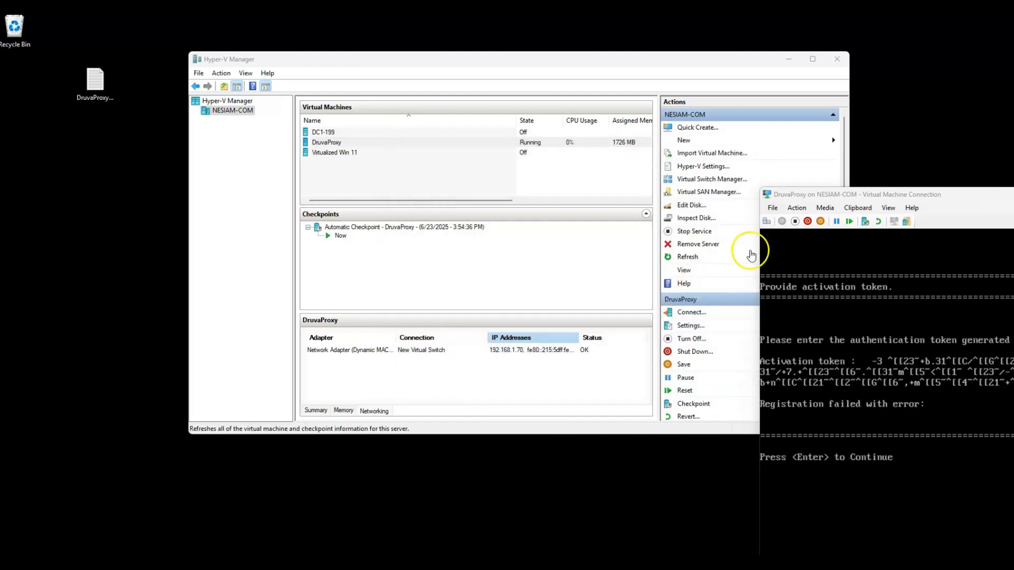
pyautogui.moveTo(880, 196); pyautogui.dragTo(225, 141)
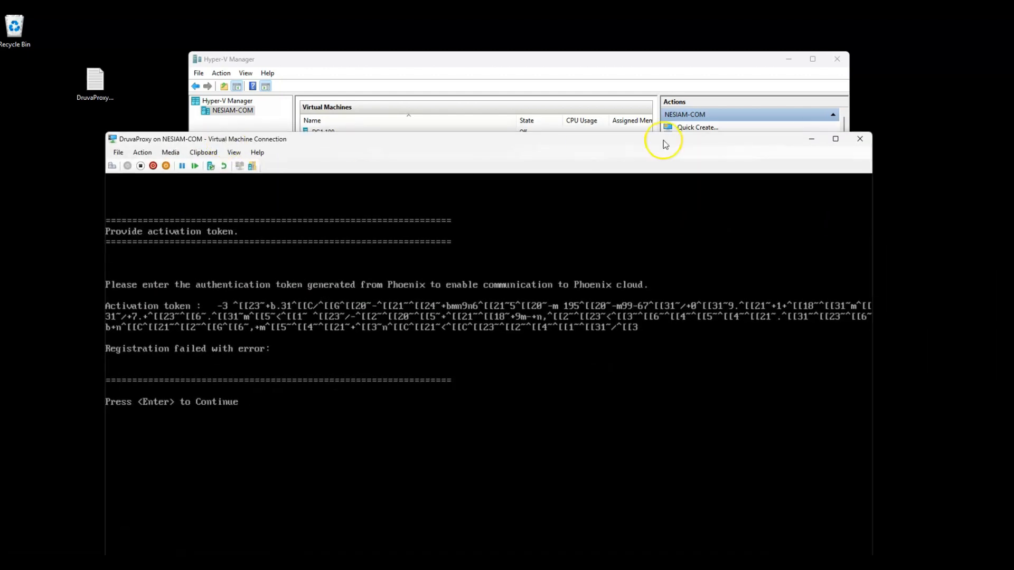
# Step: Close the DruvaProxy VM console and switch to the desktop with the HYPERVTEST1 remote session
pyautogui.click(859, 139)
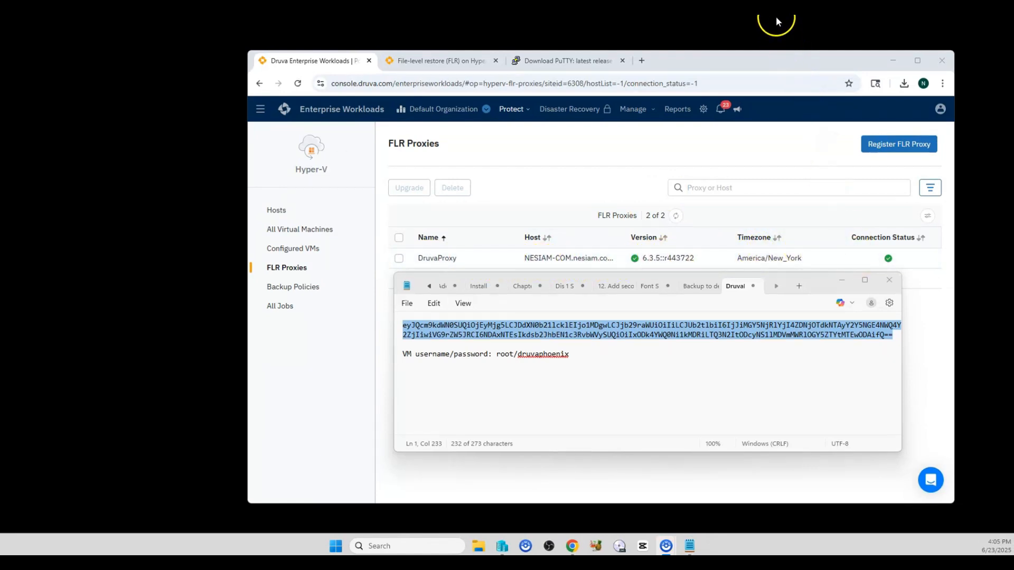
pyautogui.press('ctrl+super+Left')
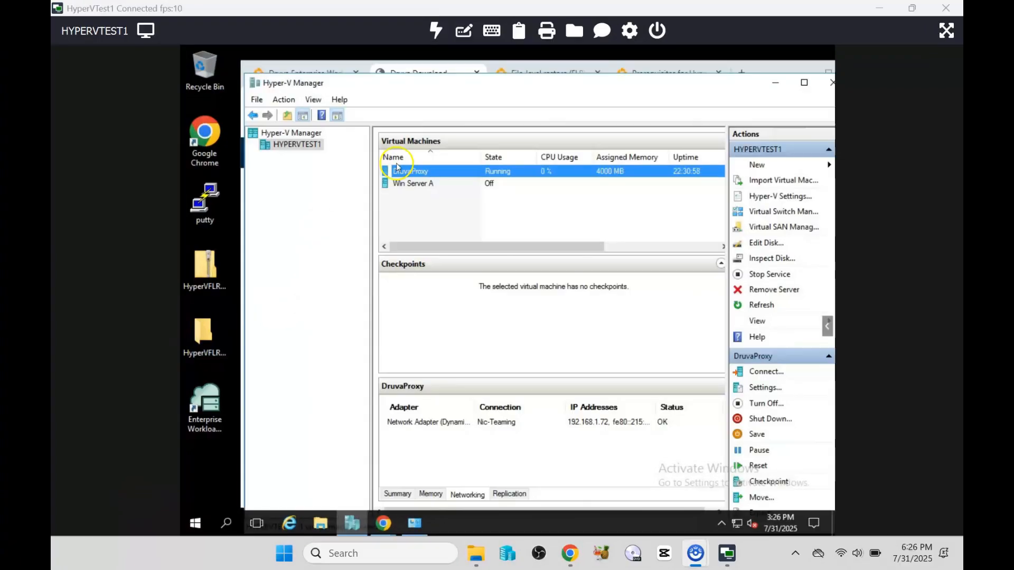
# Step: Check the DruvaProxy VM in Hyper-V Manager, then bring up the Druva Download page in Chrome
pyautogui.click(397, 168)
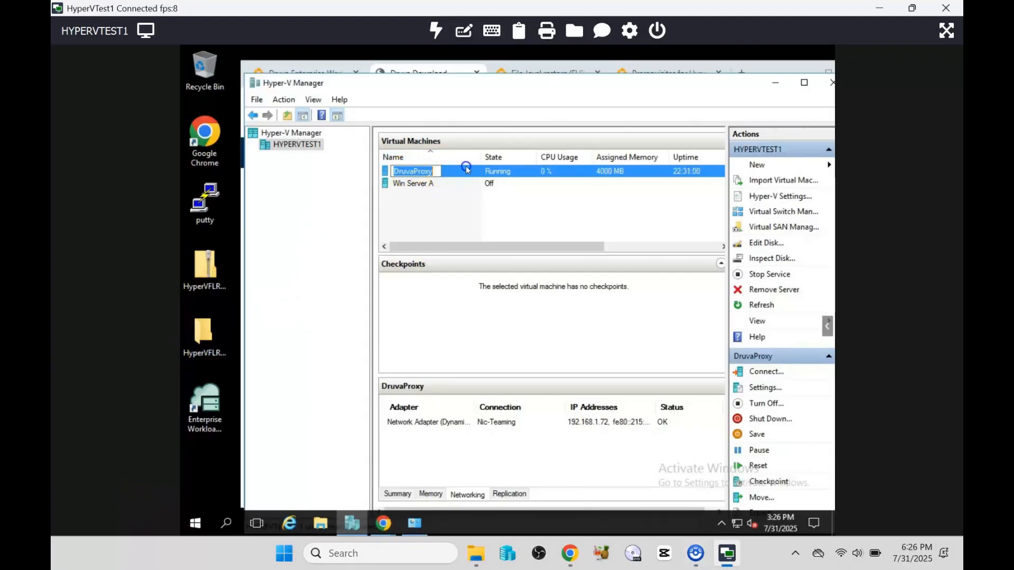
pyautogui.click(457, 198)
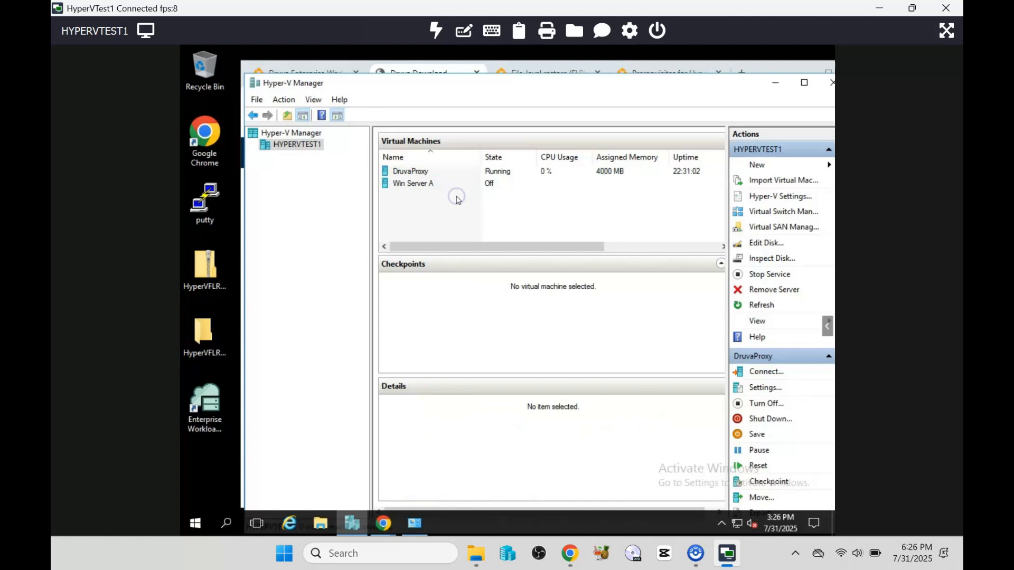
pyautogui.click(214, 428)
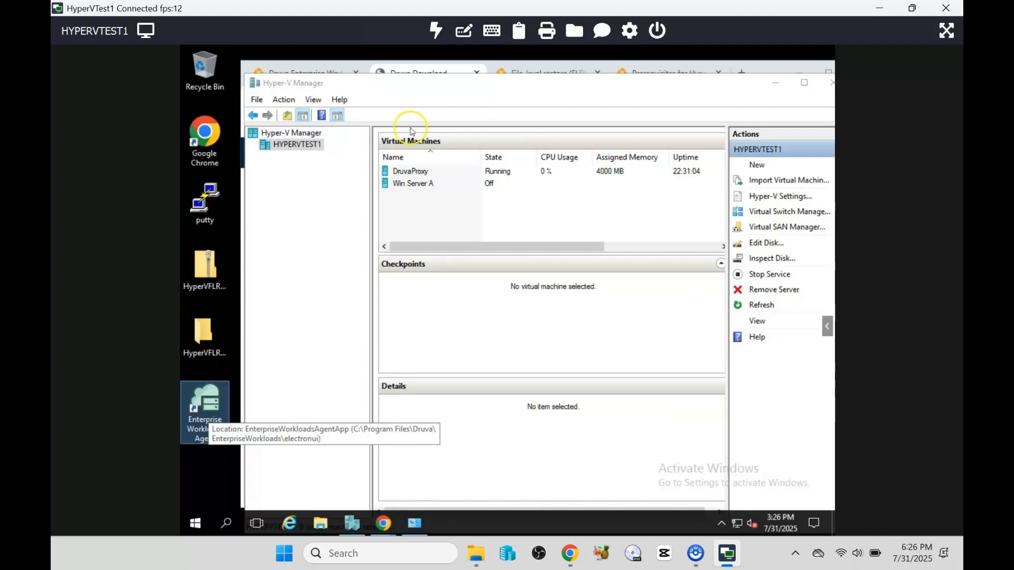
pyautogui.click(429, 72)
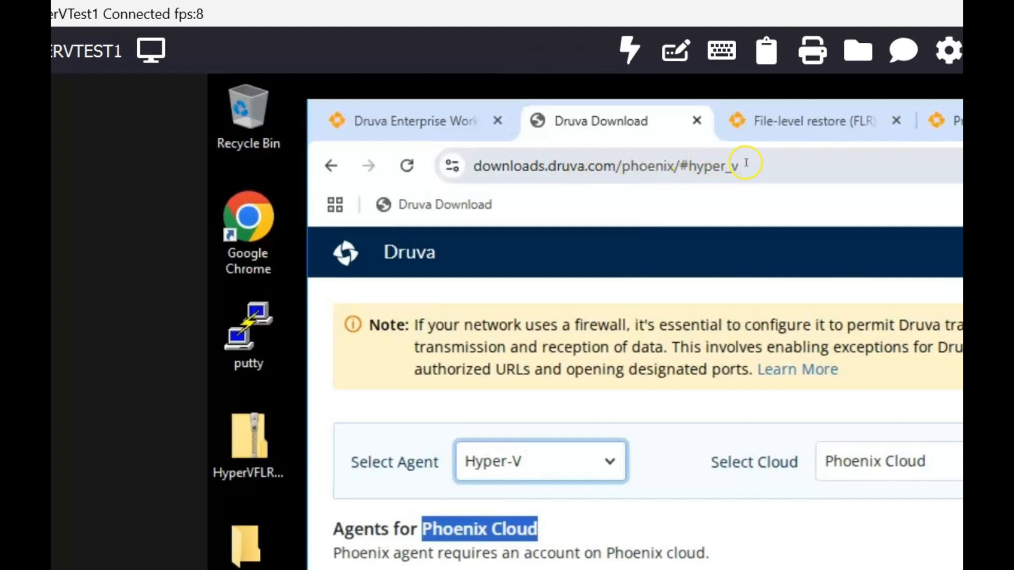
pyautogui.moveTo(746, 163); pyautogui.dragTo(454, 167)
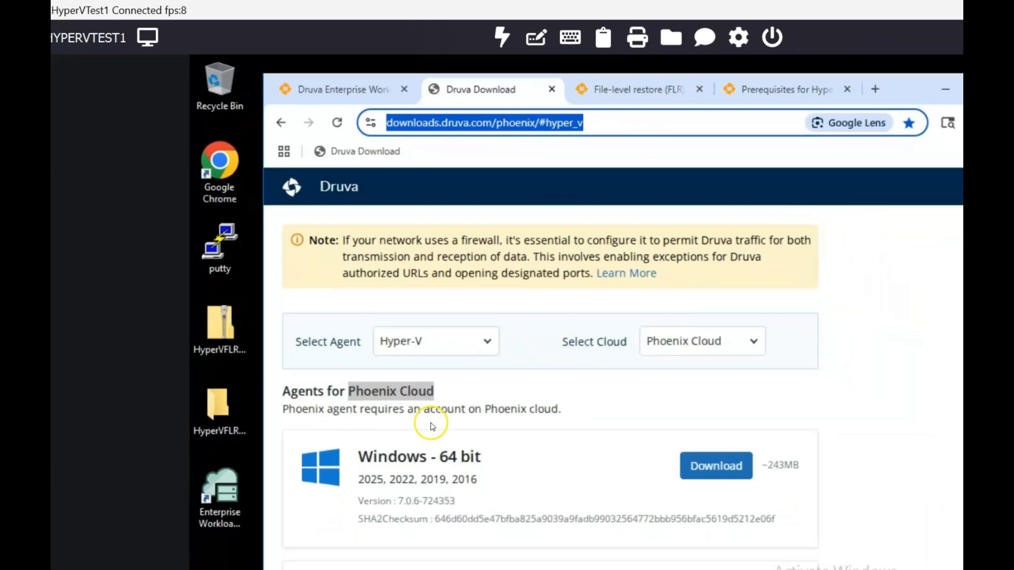
pyautogui.scroll(-3, 433, 426)
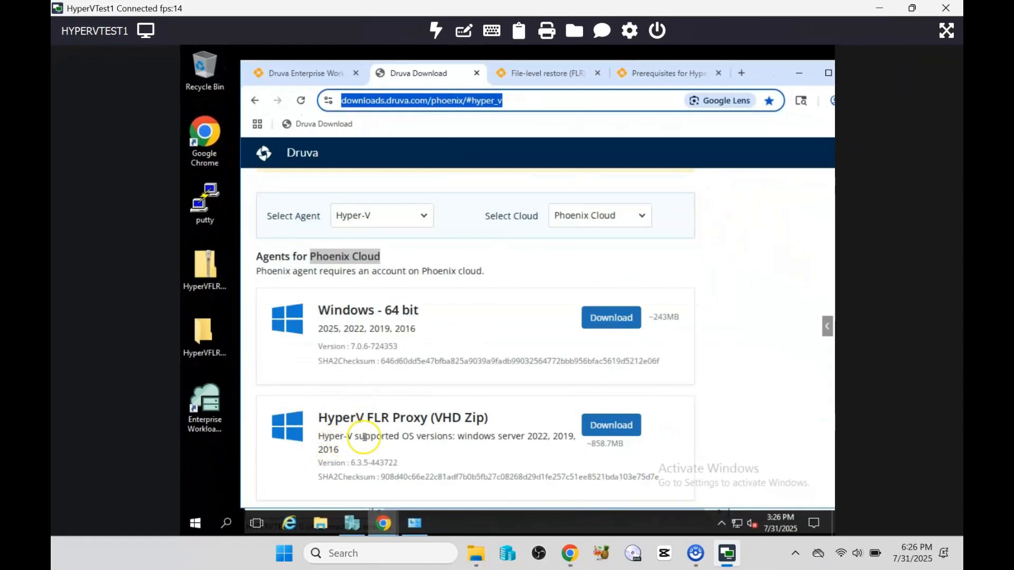
pyautogui.click(205, 269)
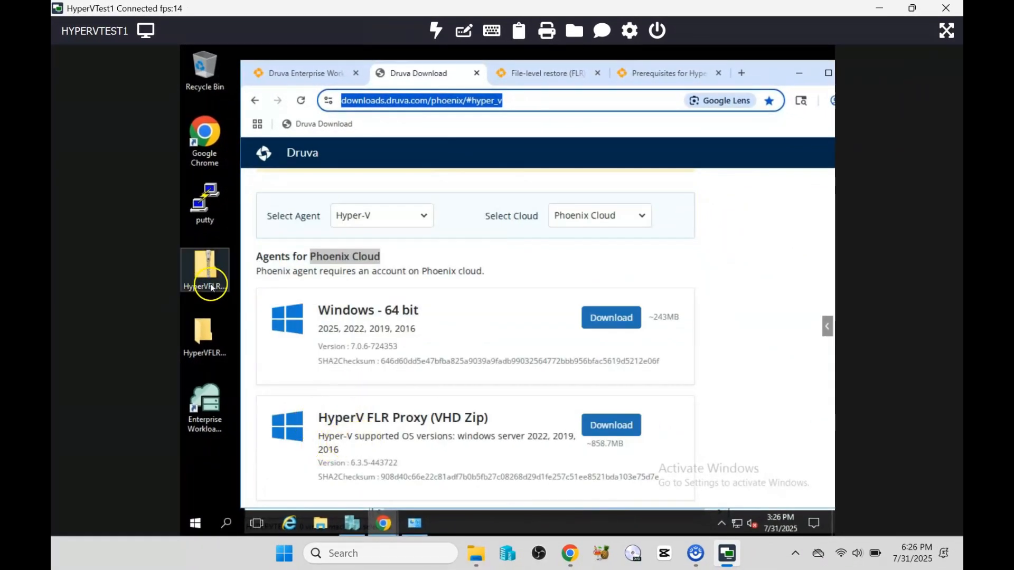
pyautogui.click(363, 327)
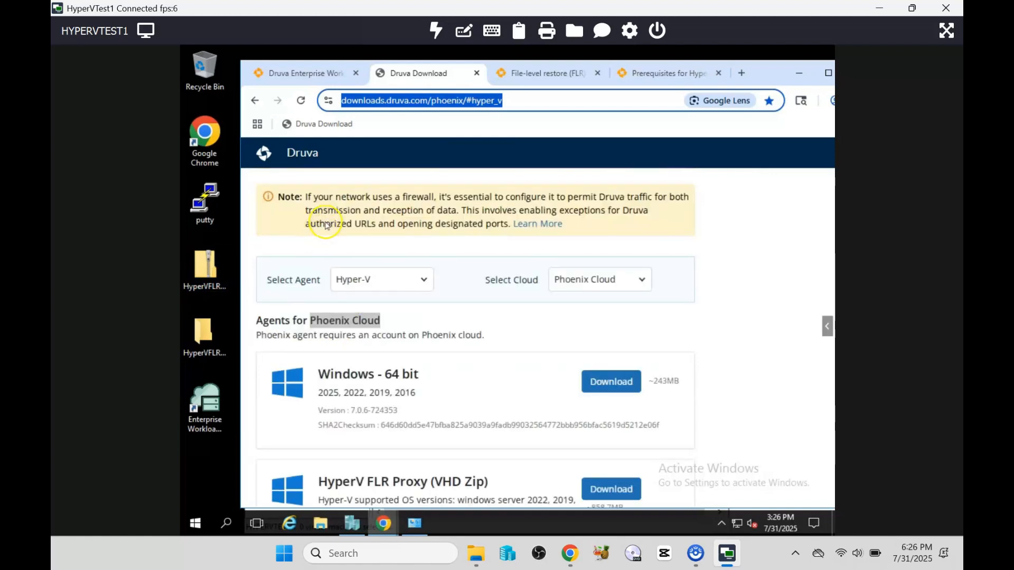
pyautogui.doubleClick(218, 430)
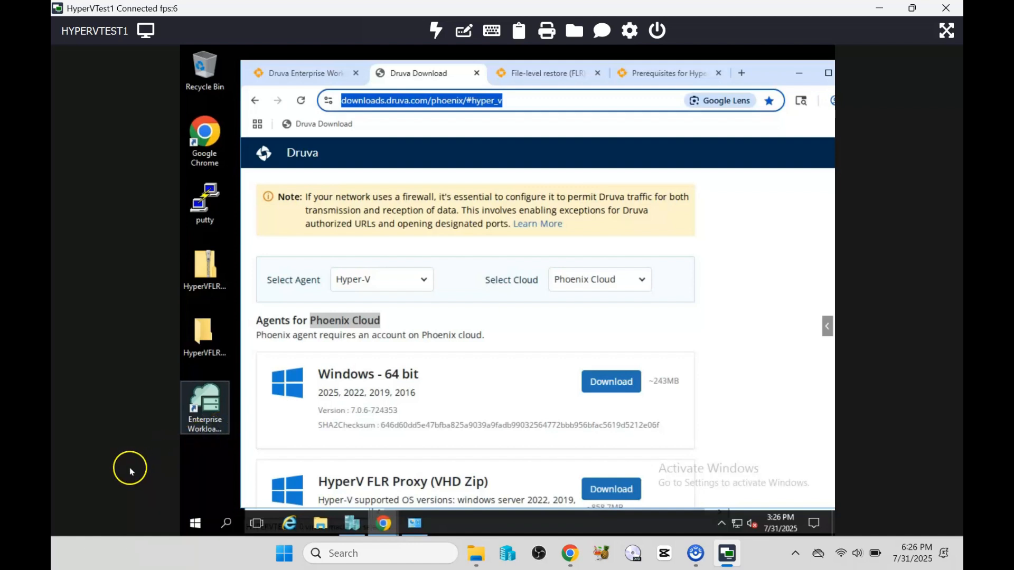
pyautogui.click(140, 498)
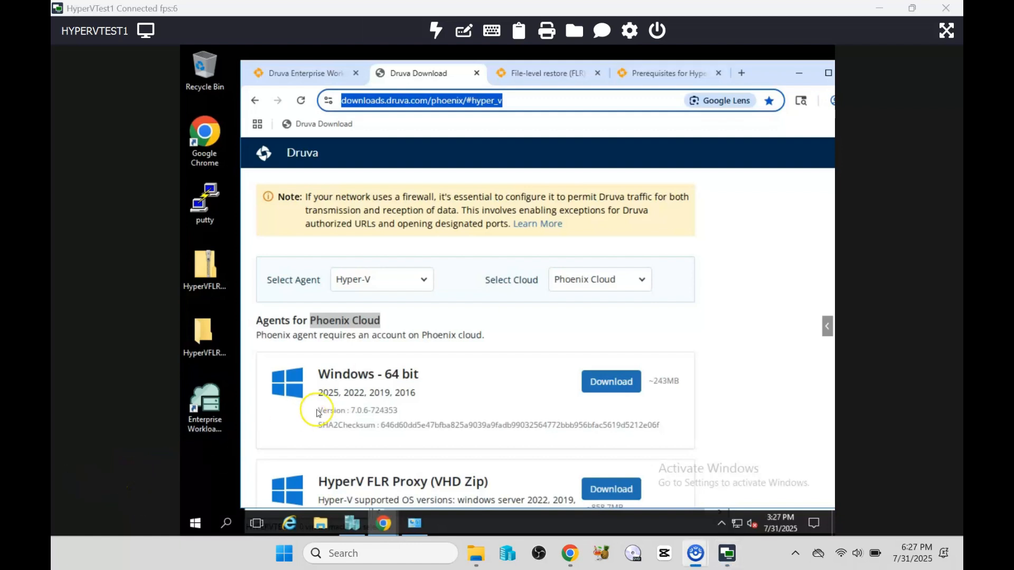
# Step: In the Enterprise Workloads console, check the Hosts table: HYPERVTEST1 connected with 2 VMs
pyautogui.click(295, 72)
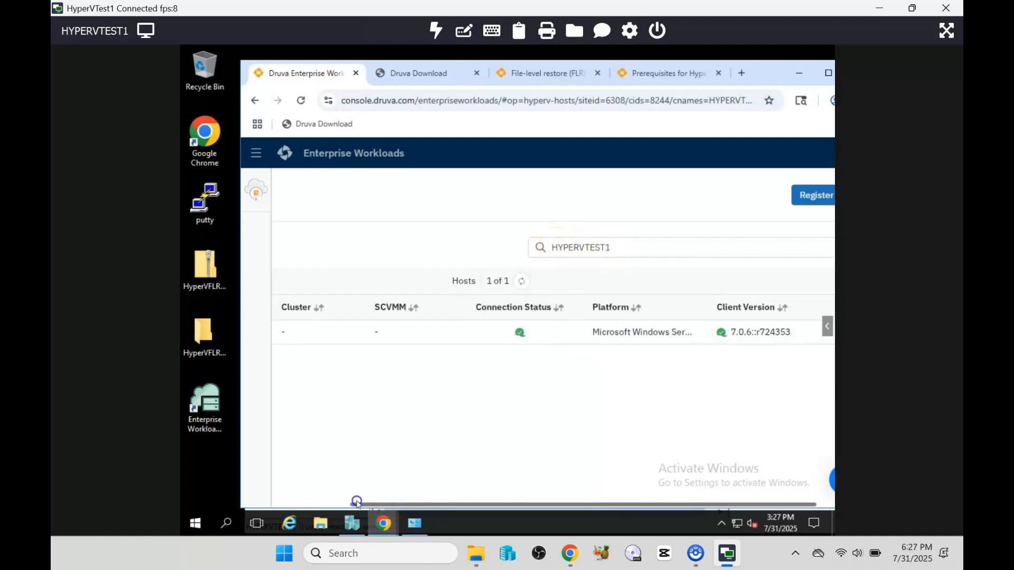
pyautogui.click(256, 506)
pyautogui.click(255, 506)
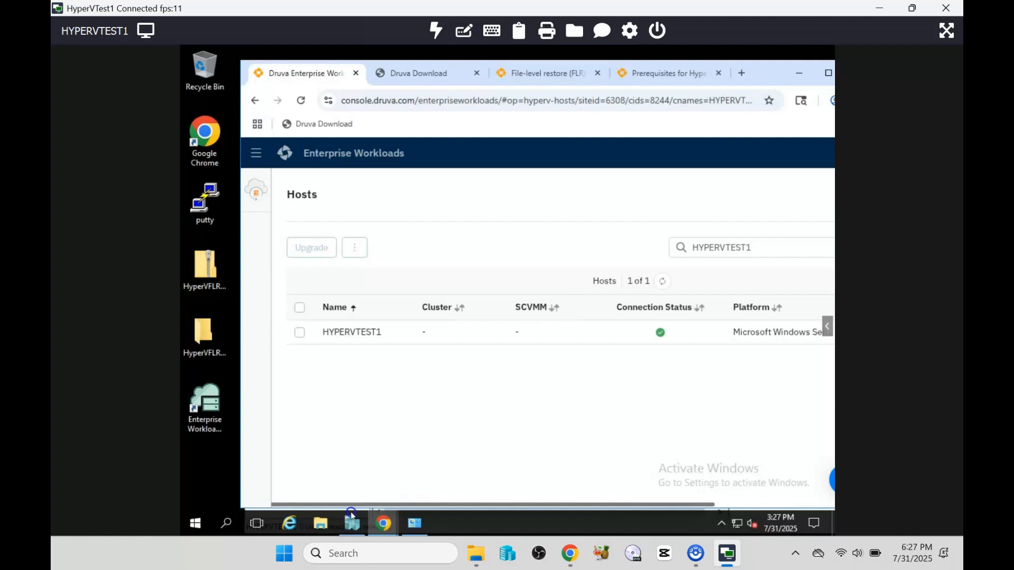
pyautogui.moveTo(352, 515); pyautogui.dragTo(544, 515)
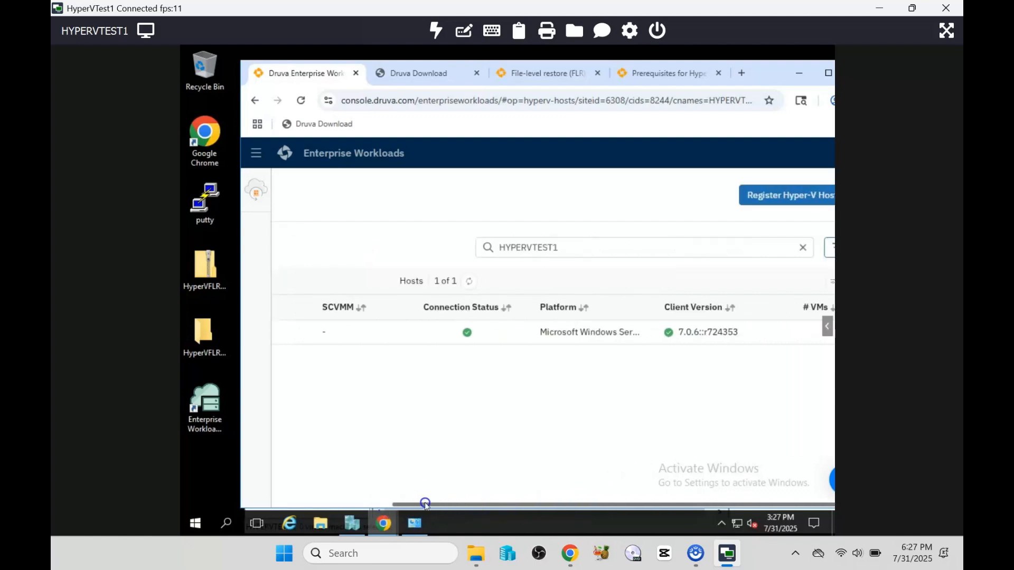
pyautogui.moveTo(425, 505); pyautogui.dragTo(521, 493)
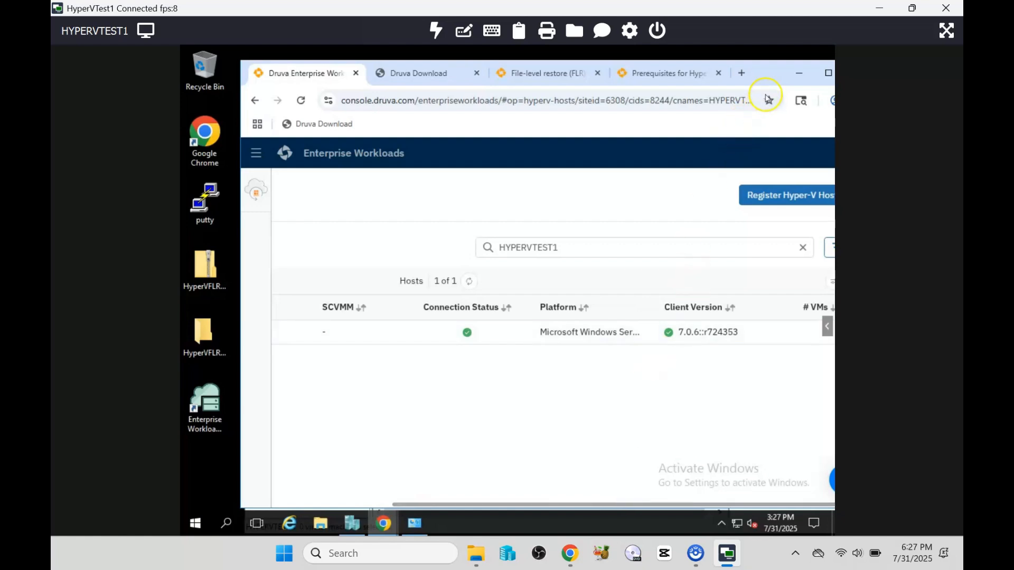
pyautogui.moveTo(746, 72); pyautogui.dragTo(717, 72)
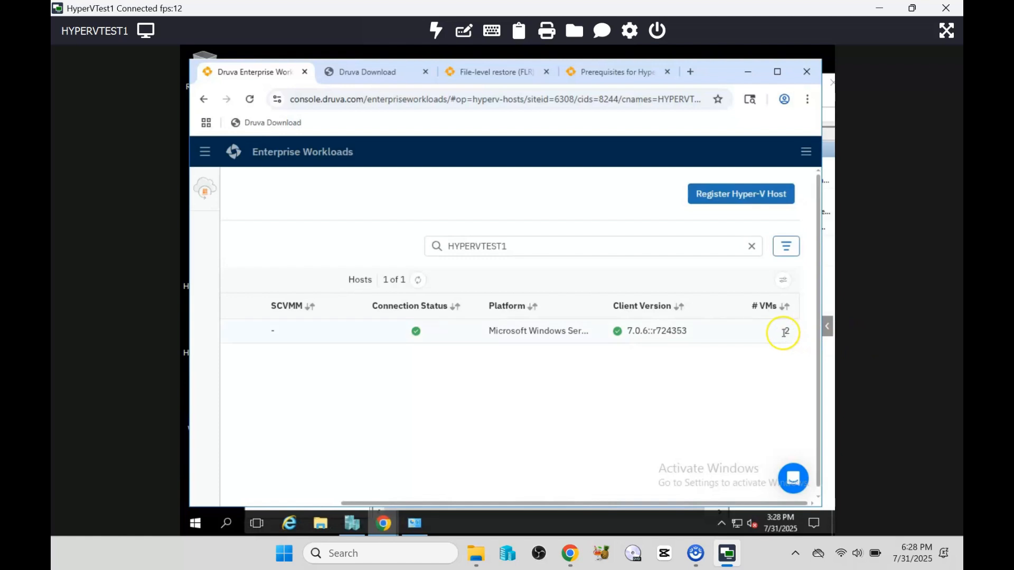
# Step: Glance at Hyper-V Manager, then return to the console's All Virtual Machines list
pyautogui.click(353, 524)
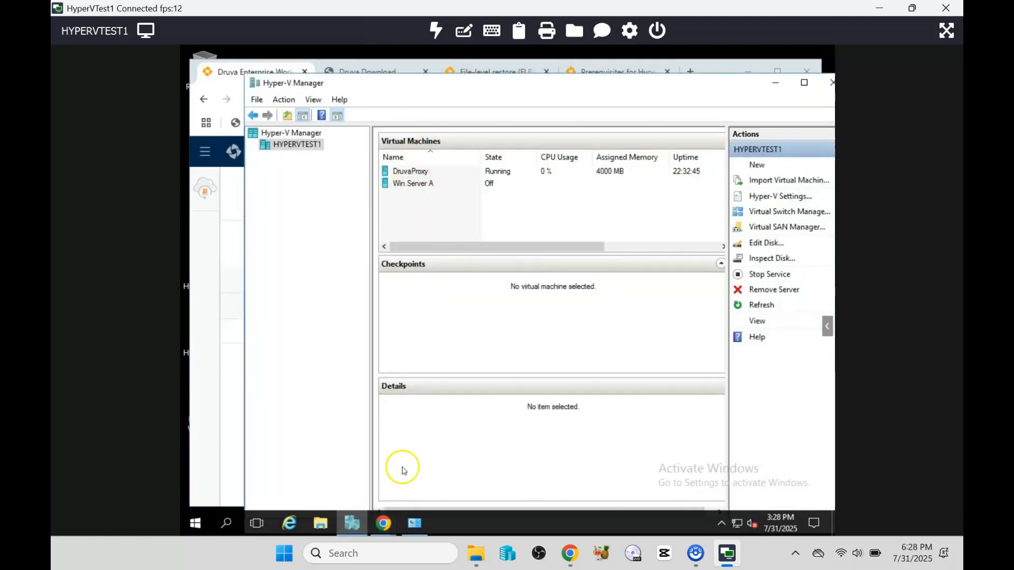
pyautogui.click(352, 525)
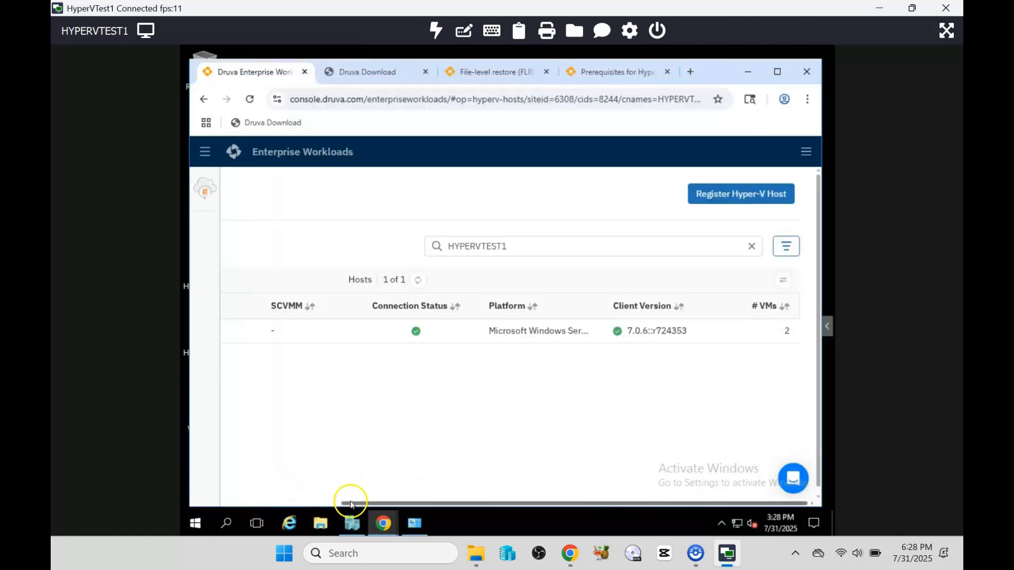
pyautogui.moveTo(313, 503); pyautogui.dragTo(177, 502)
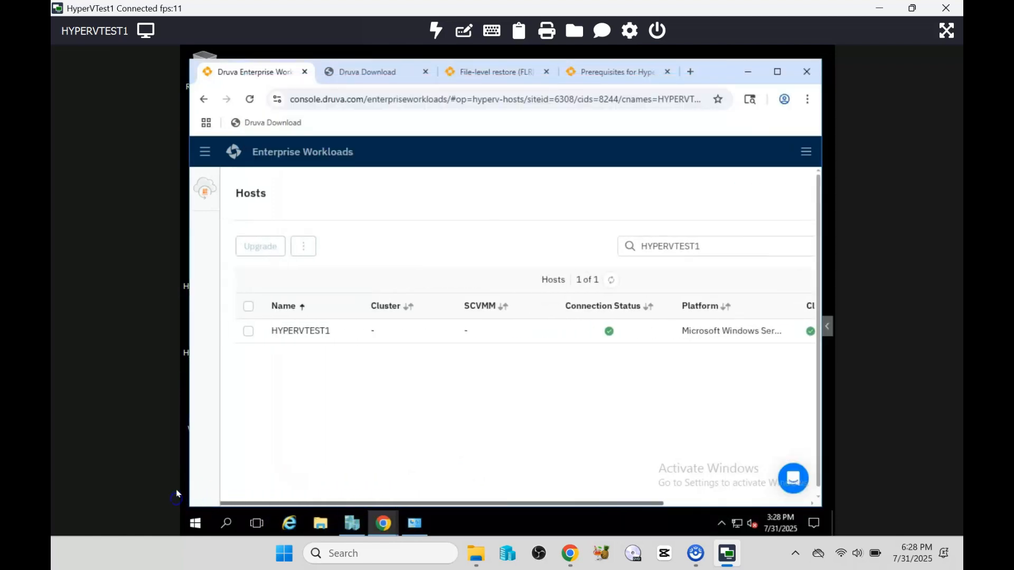
pyautogui.moveTo(215, 414)
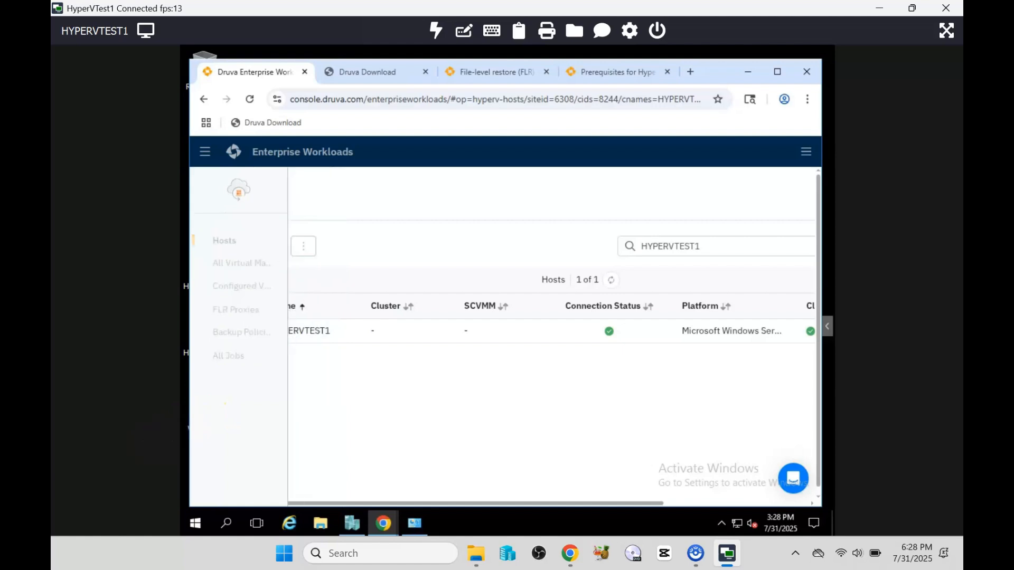
pyautogui.moveTo(204, 438)
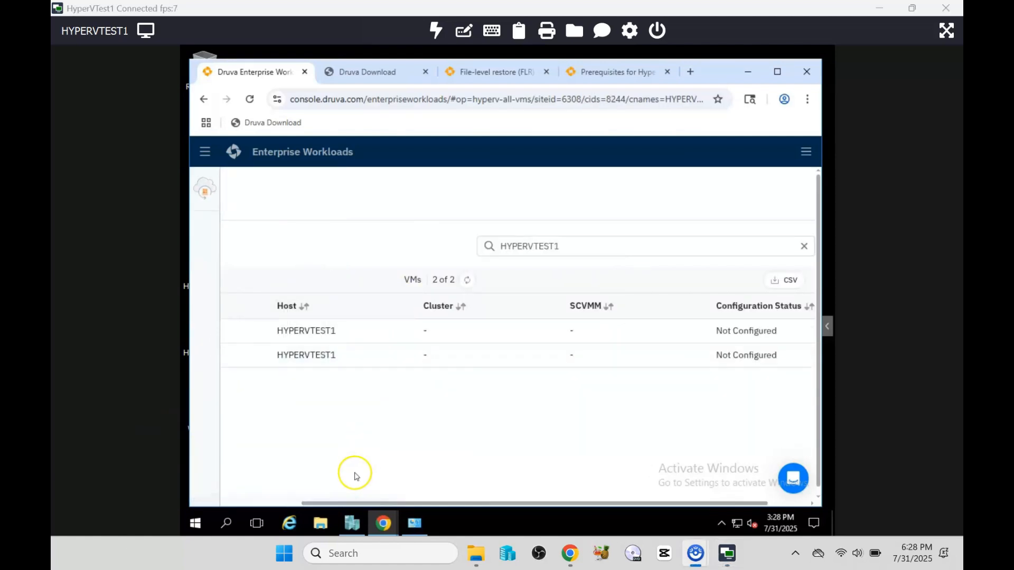
# Step: Configure Win Server A for backup with the New-HyperV-OnceAWeek-Backup policy and save
pyautogui.moveTo(382, 501); pyautogui.dragTo(305, 498)
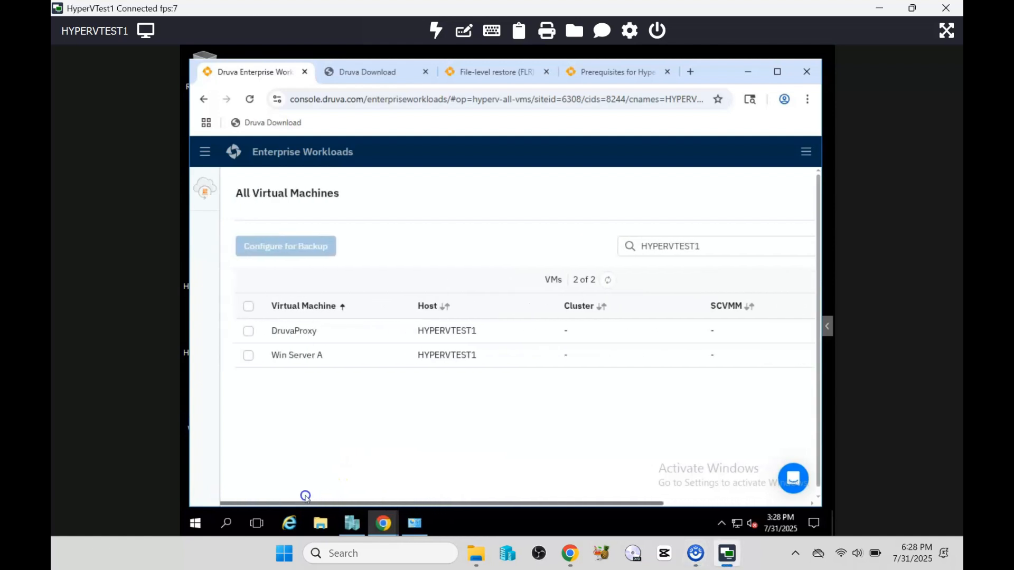
pyautogui.click(248, 358)
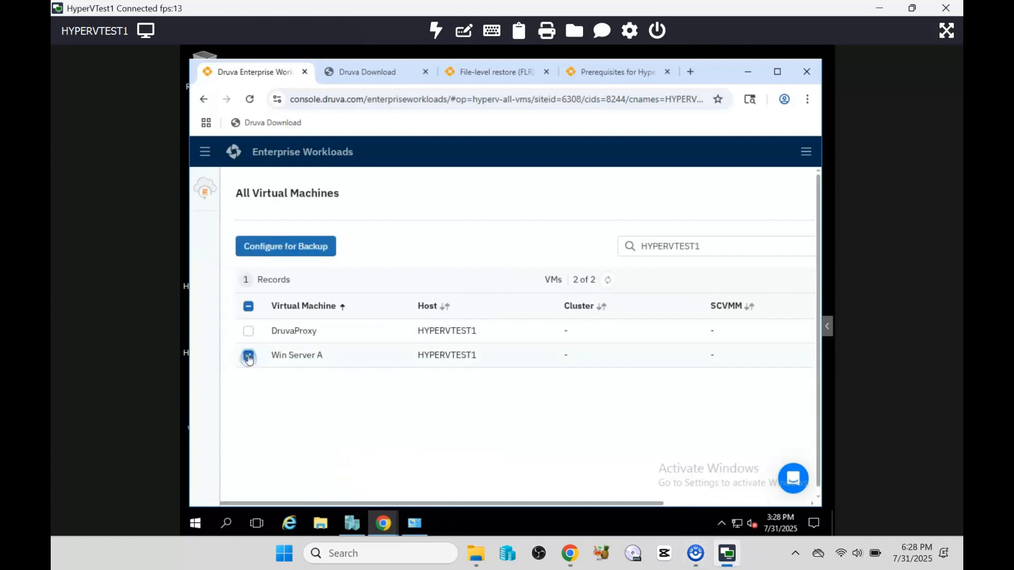
pyautogui.click(275, 244)
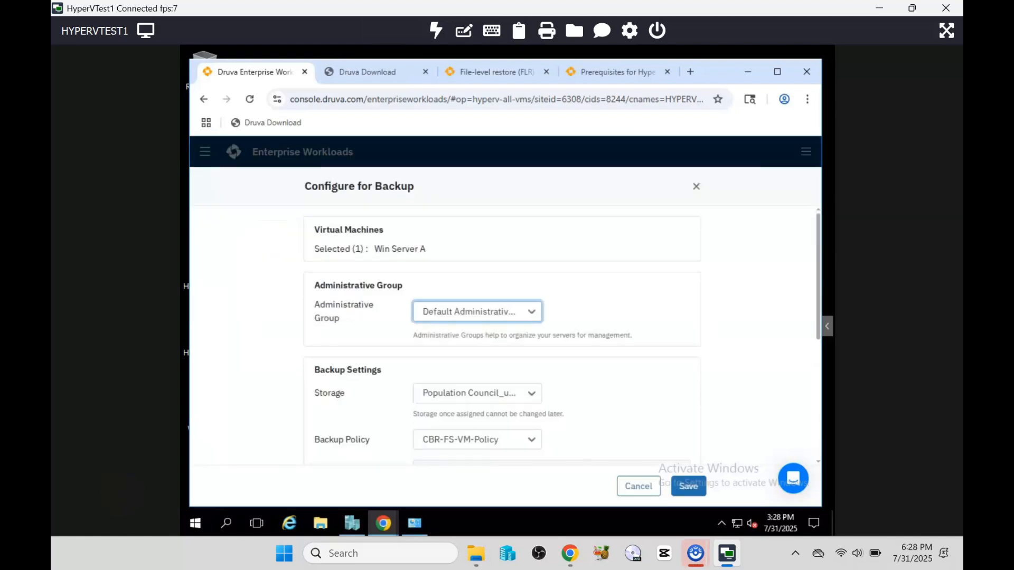
pyautogui.scroll(-3, 493, 370)
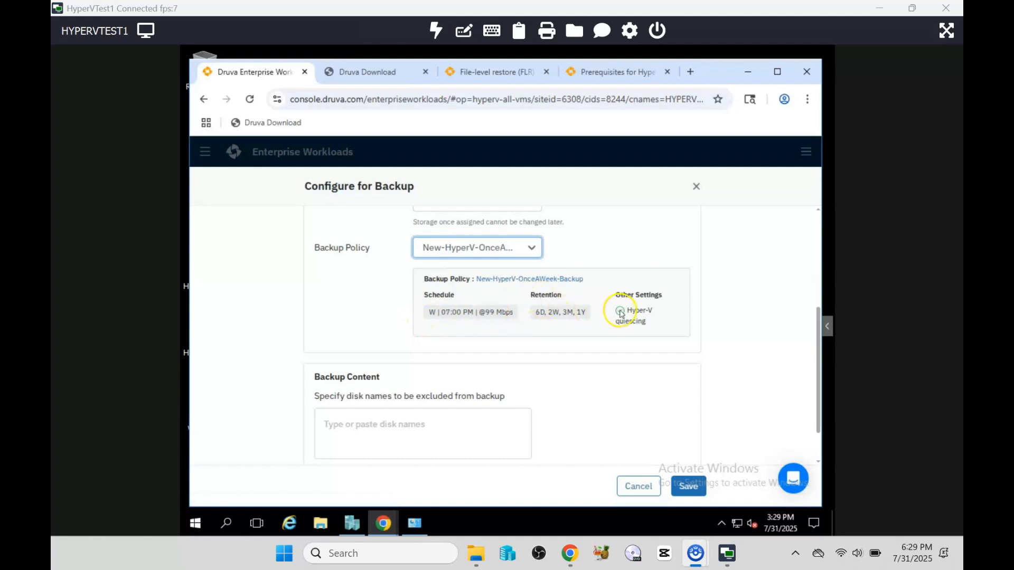
pyautogui.scroll(-2, 362, 425)
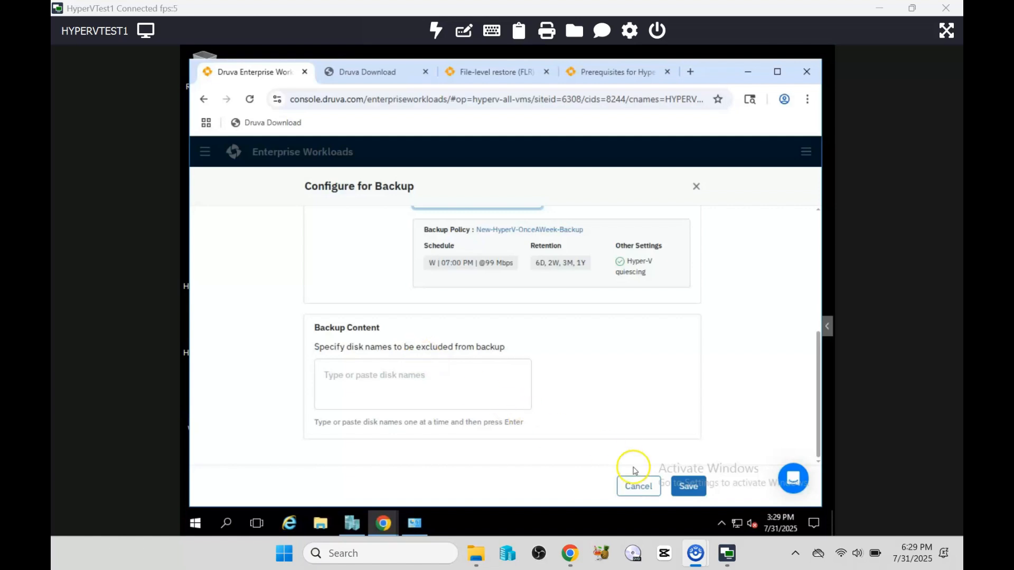
pyautogui.click(686, 490)
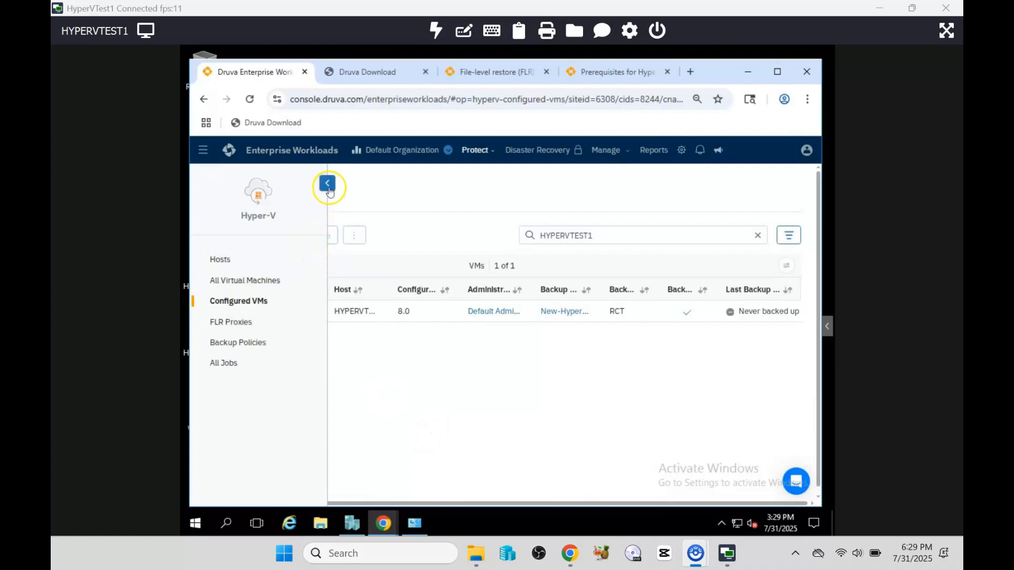
# Step: Run Backup Now on Win Server A, confirm with Yes, and open its details page
pyautogui.click(328, 183)
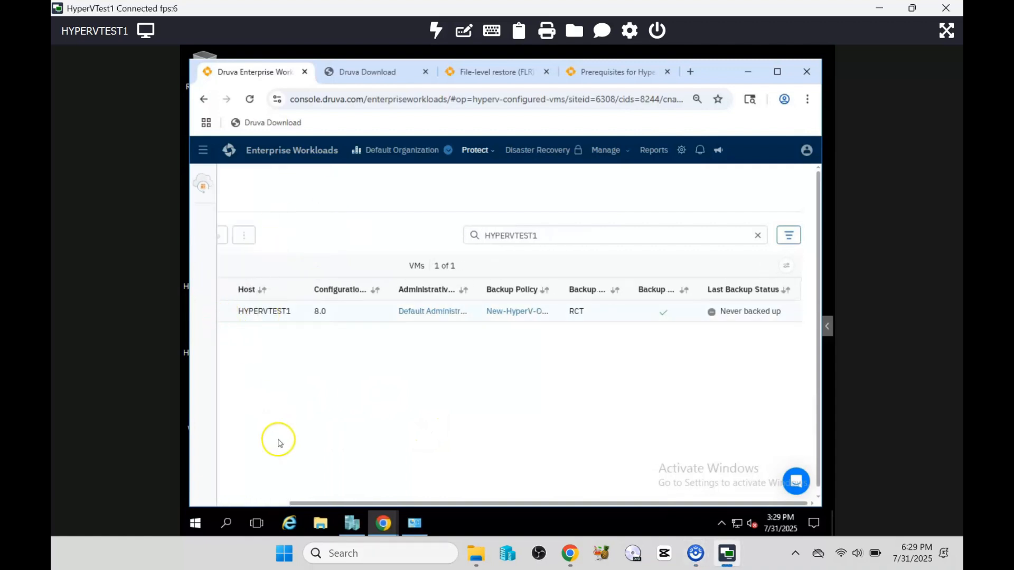
pyautogui.moveTo(304, 505); pyautogui.dragTo(220, 506)
pyautogui.click(243, 312)
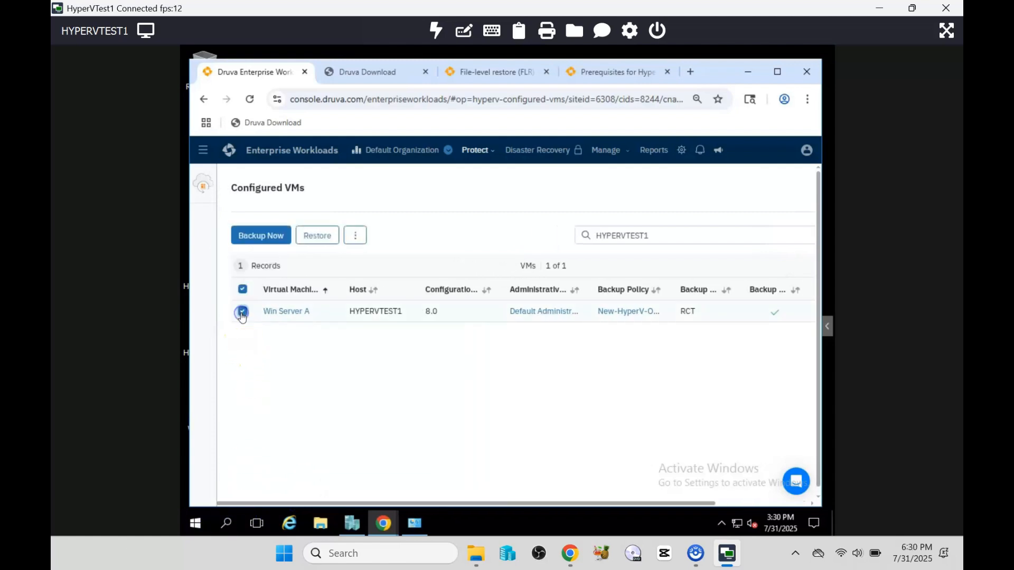
pyautogui.click(251, 236)
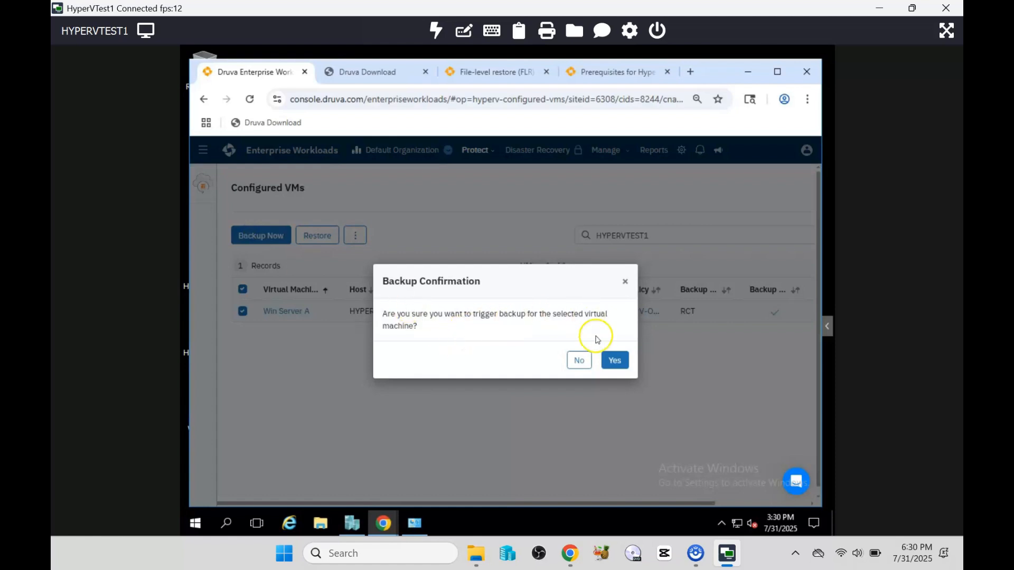
pyautogui.click(618, 360)
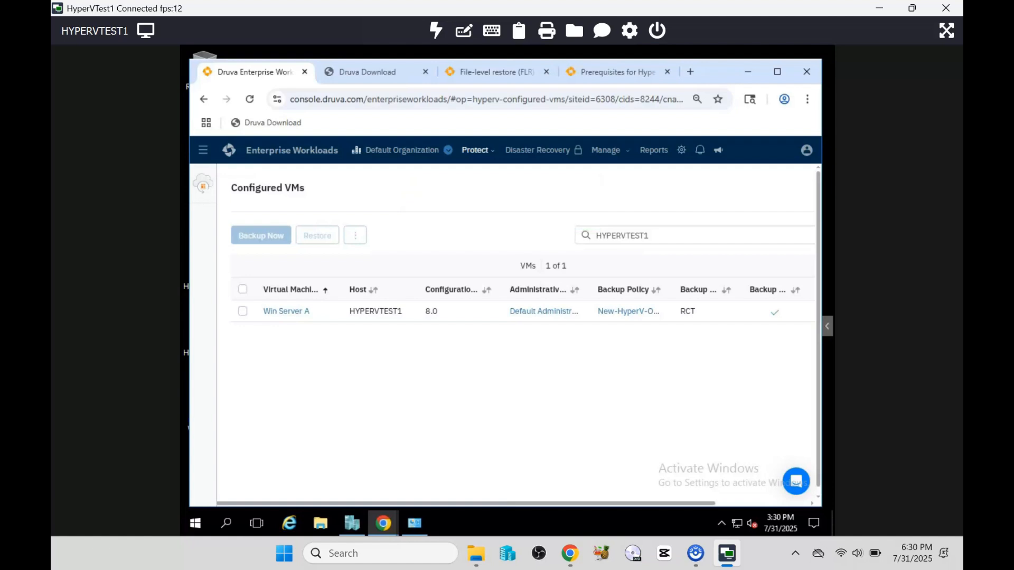
pyautogui.click(297, 313)
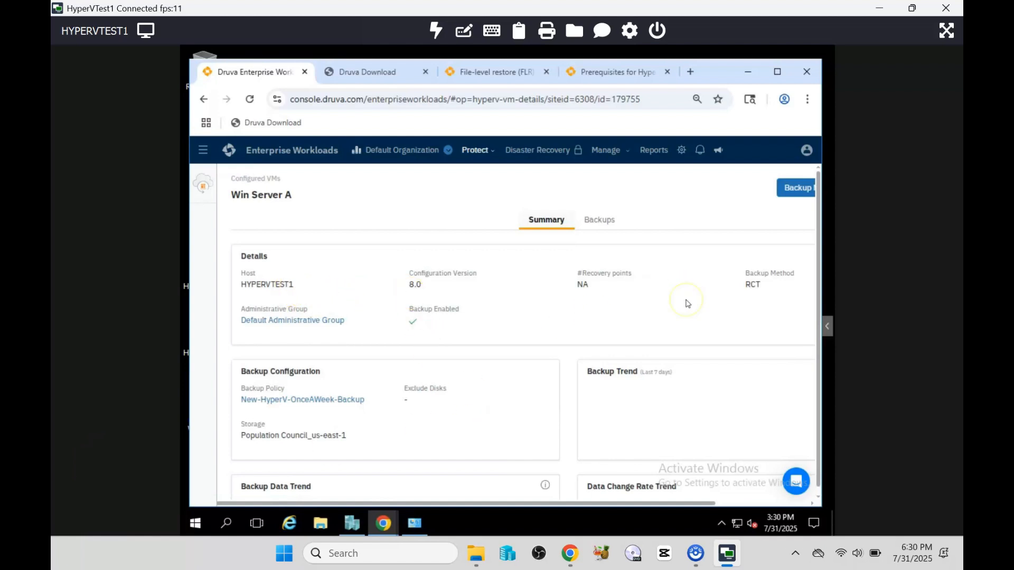
# Step: Review job 20573's logs for the PhoenixBackupCheckPoint20573 checkpoint and added disks, then check Hyper-V Manager
pyautogui.scroll(-1, 688, 303)
pyautogui.scroll(-1, 687, 304)
pyautogui.scroll(2, 687, 304)
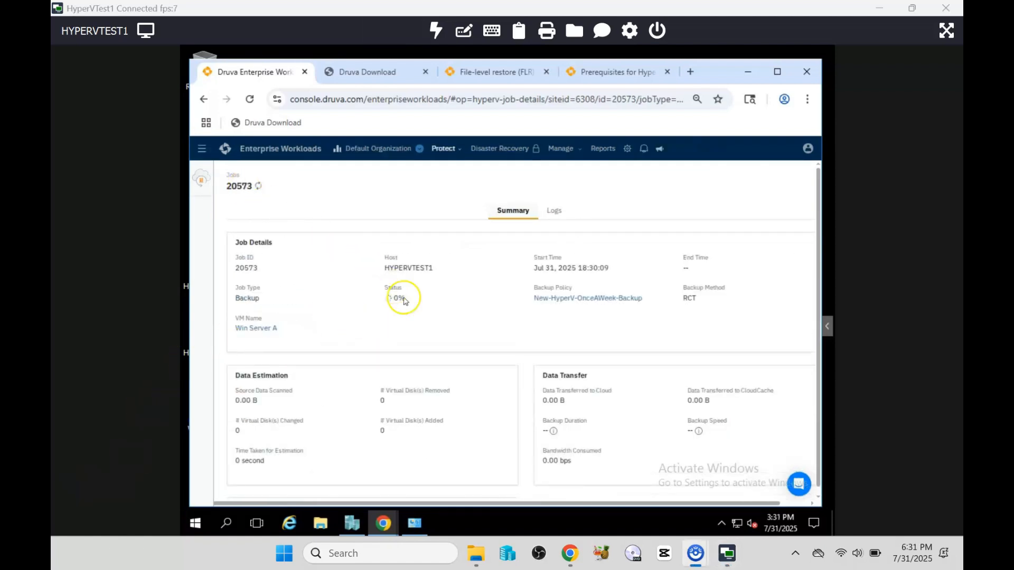
pyautogui.moveTo(406, 303); pyautogui.dragTo(384, 302)
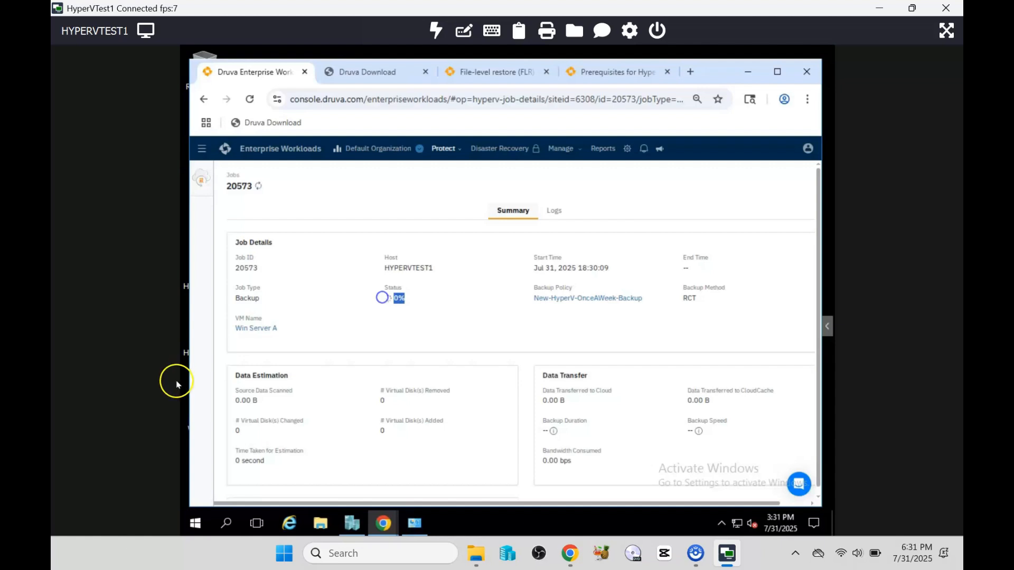
pyautogui.moveTo(197, 381)
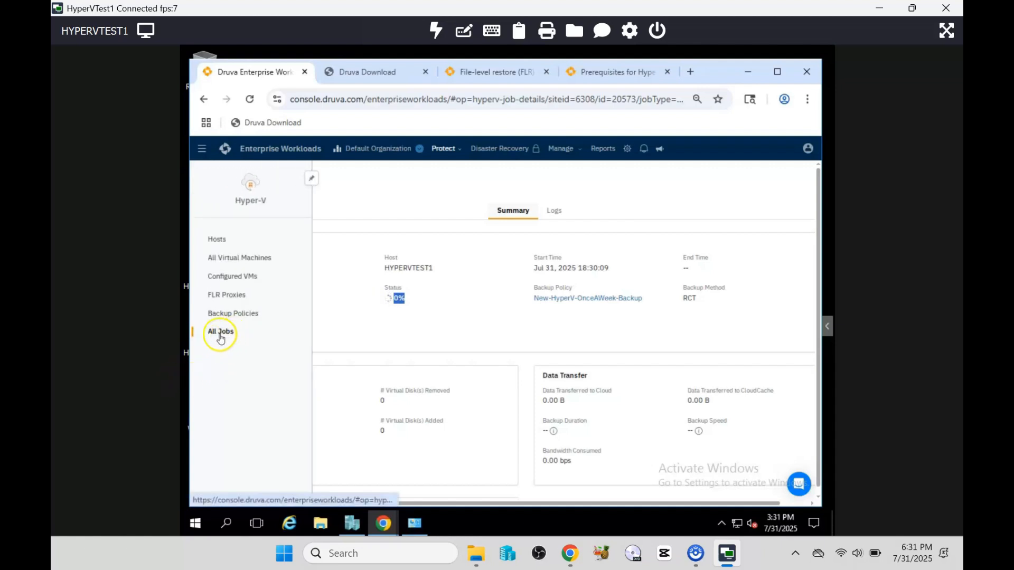
pyautogui.click(553, 212)
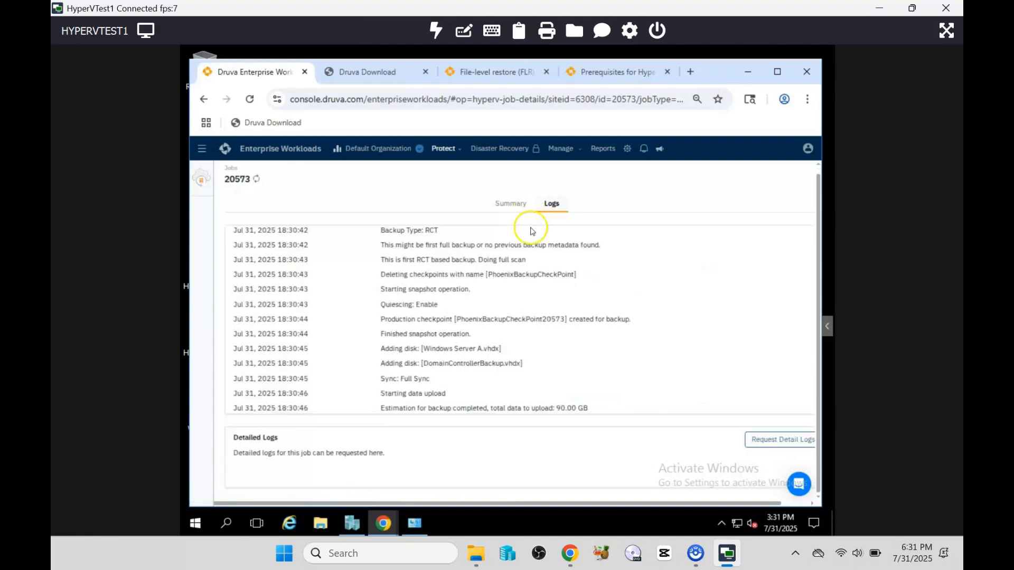
pyautogui.scroll(2, 431, 330)
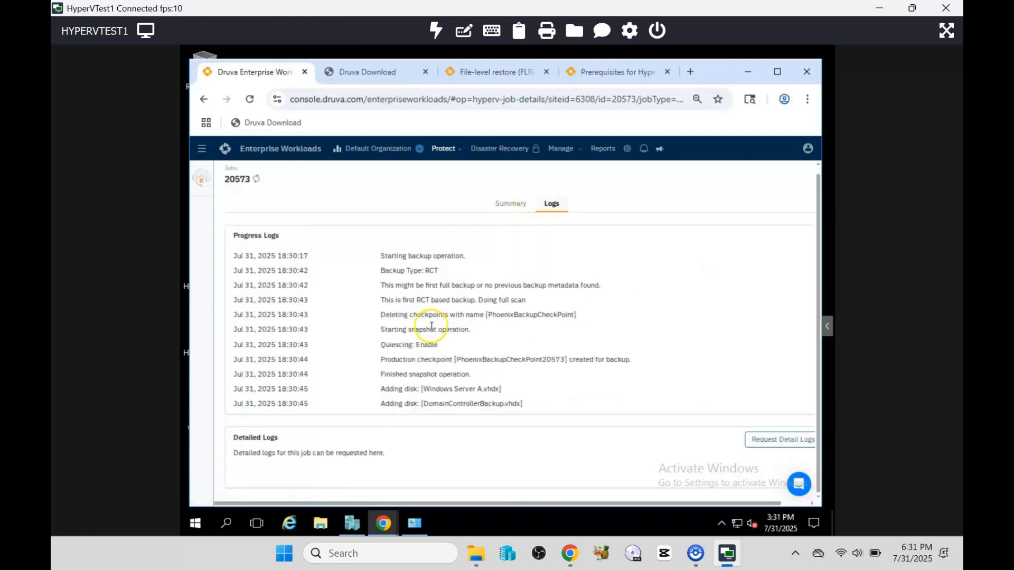
pyautogui.scroll(-1, 466, 362)
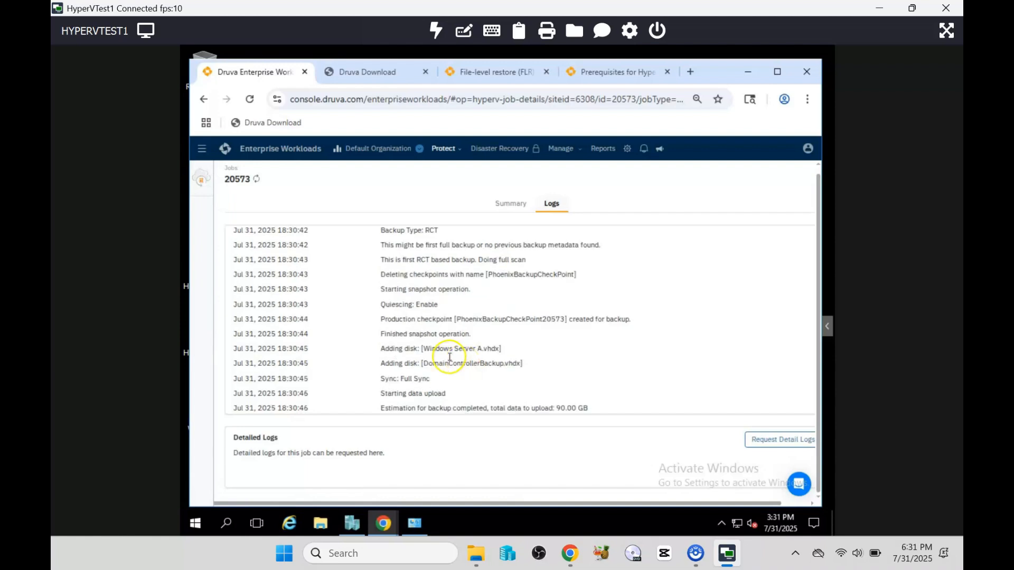
pyautogui.moveTo(380, 350); pyautogui.dragTo(534, 366)
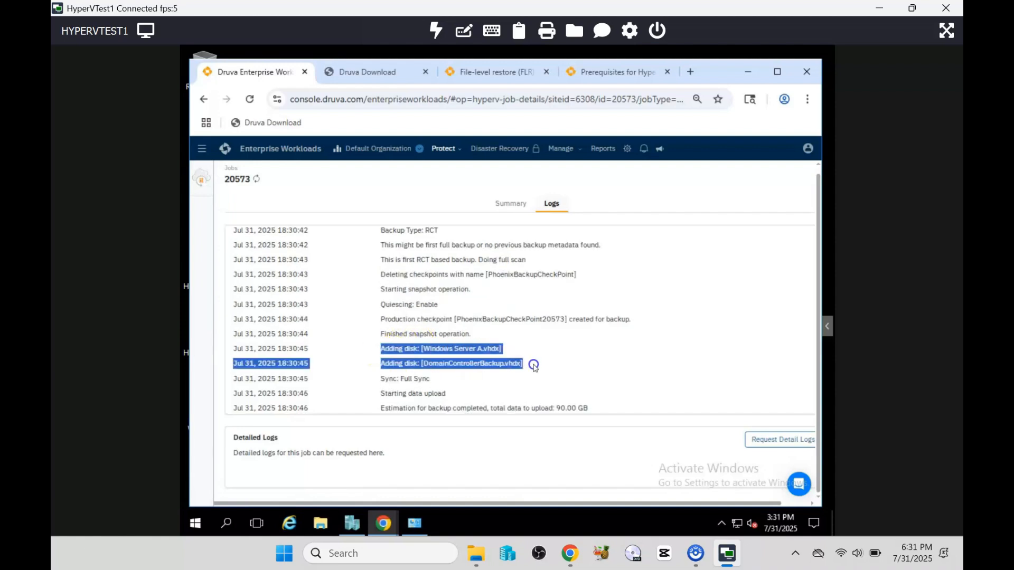
pyautogui.click(352, 523)
# Step: Check Win Server A's Hyper-V settings, close them unchanged, and return to the Druva job logs in Chrome
pyautogui.click(417, 183)
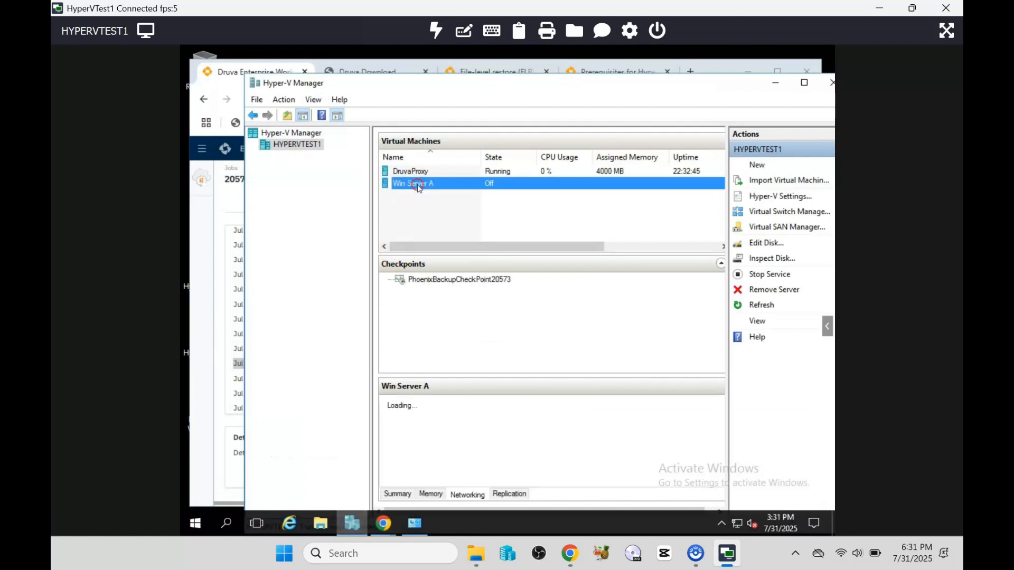
pyautogui.rightClick(418, 185)
pyautogui.click(450, 214)
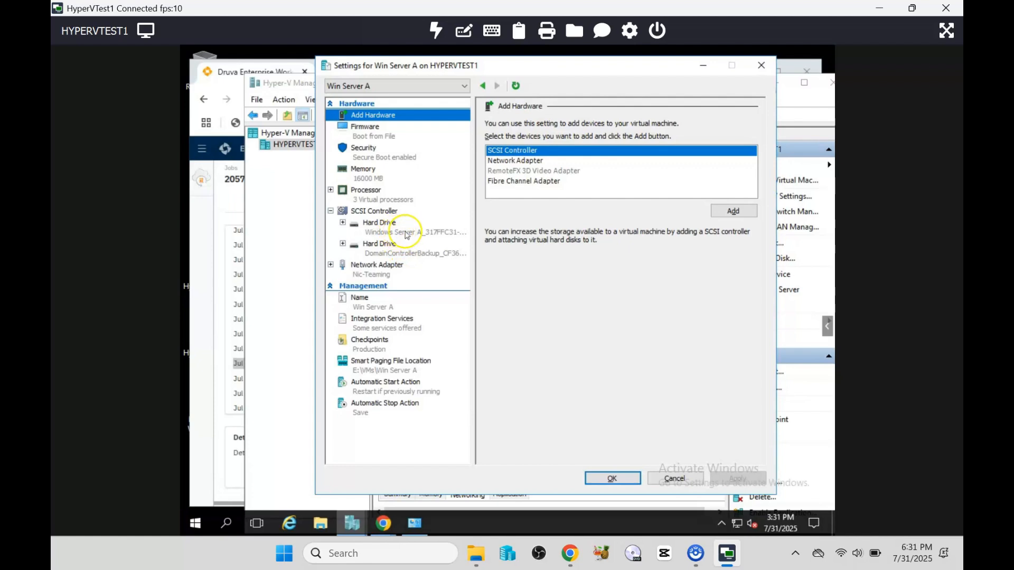
pyautogui.click(666, 482)
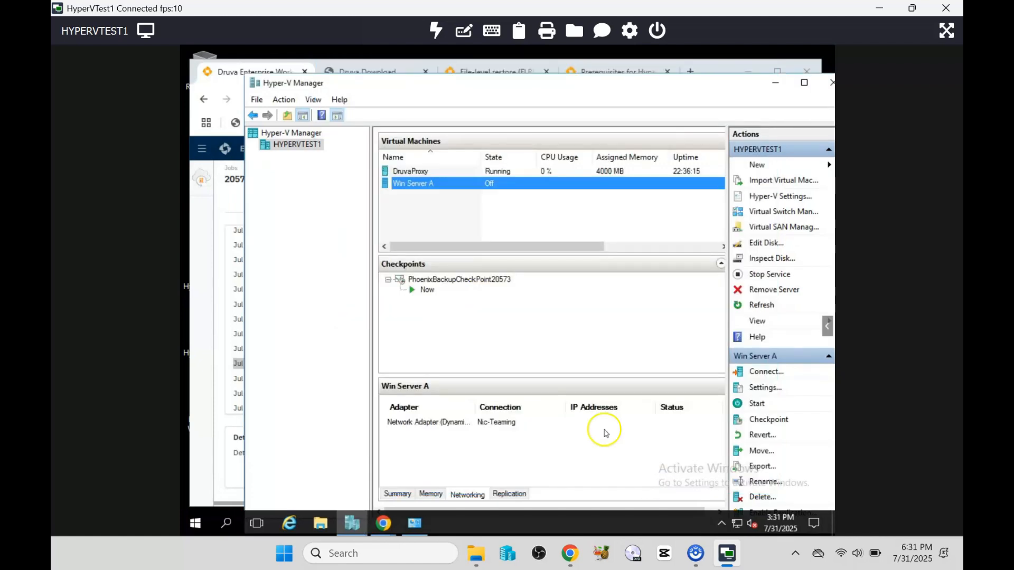
pyautogui.click(195, 430)
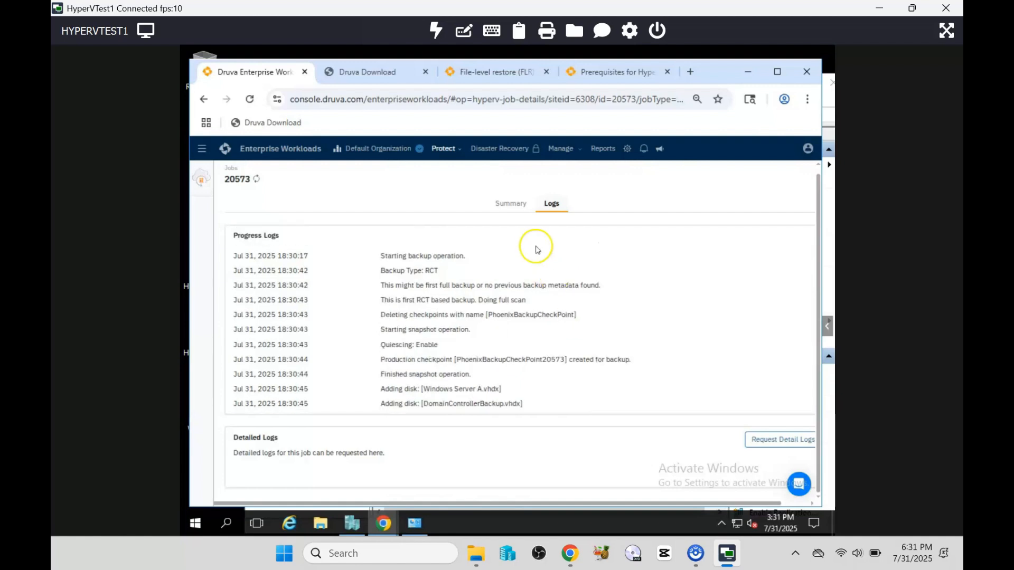
# Step: Refresh job 20573's summary, checking the logs in between, until it shows 37% and 15.83 GB sent
pyautogui.click(514, 205)
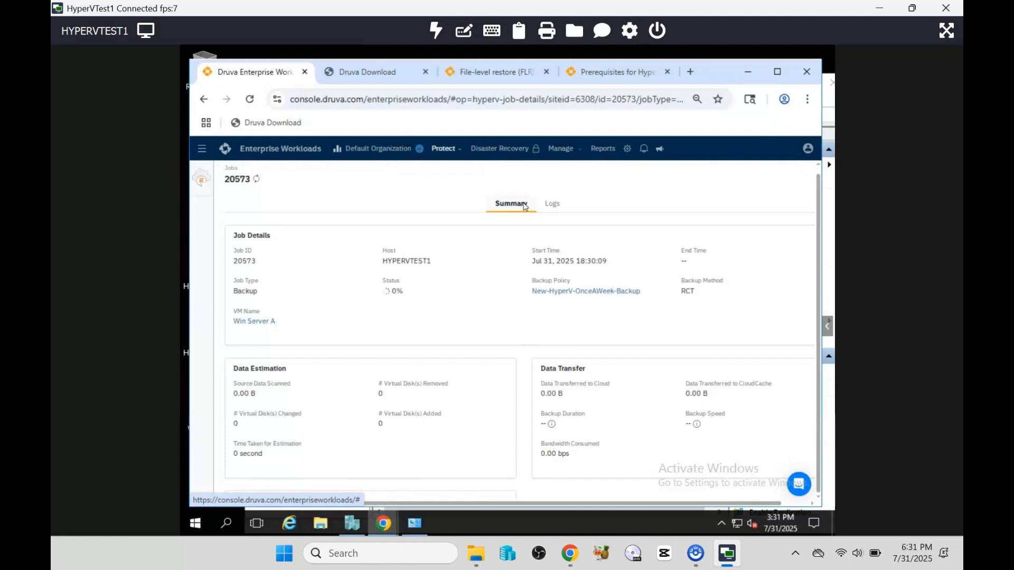
pyautogui.click(259, 179)
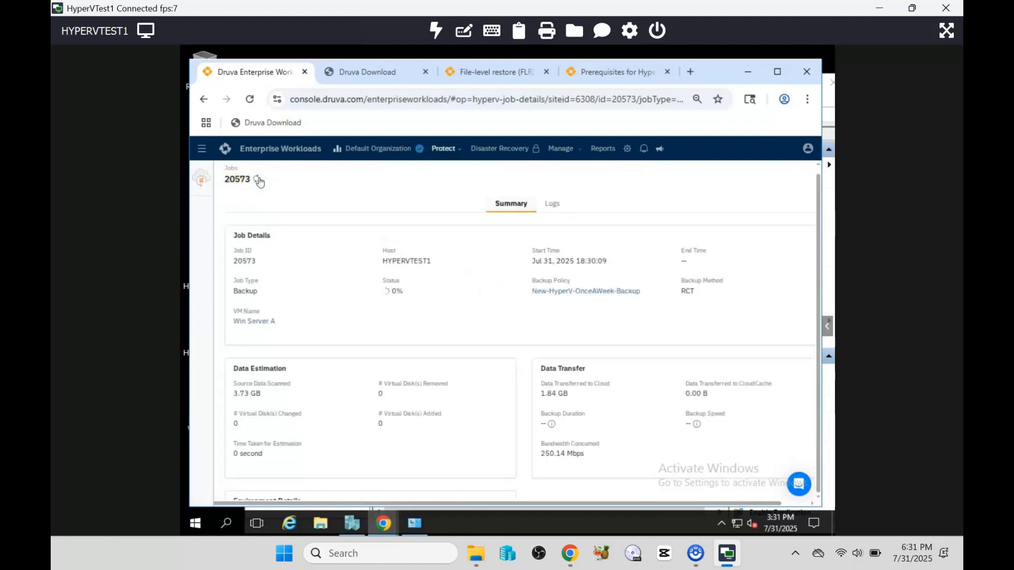
pyautogui.click(552, 206)
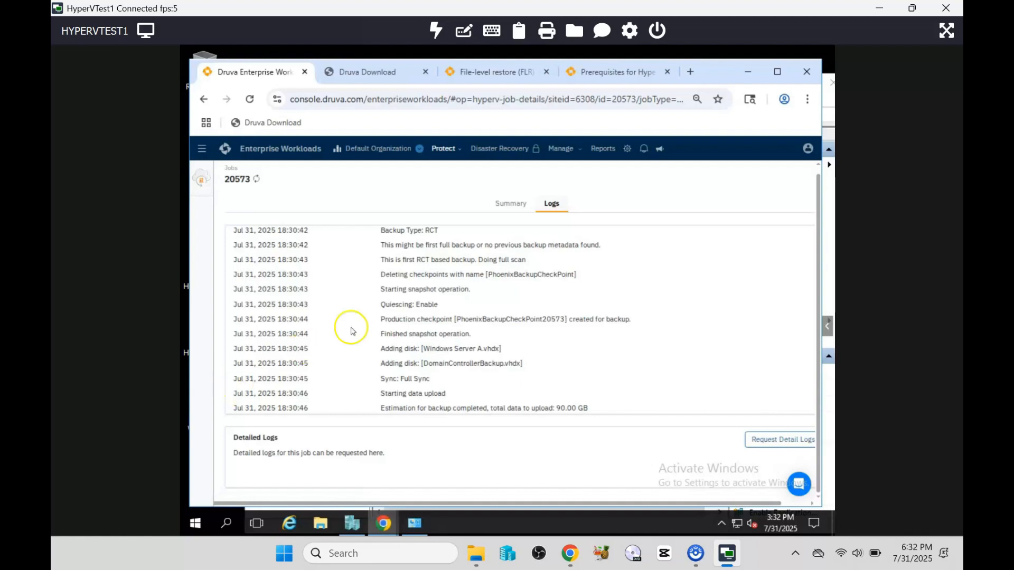
pyautogui.click(516, 206)
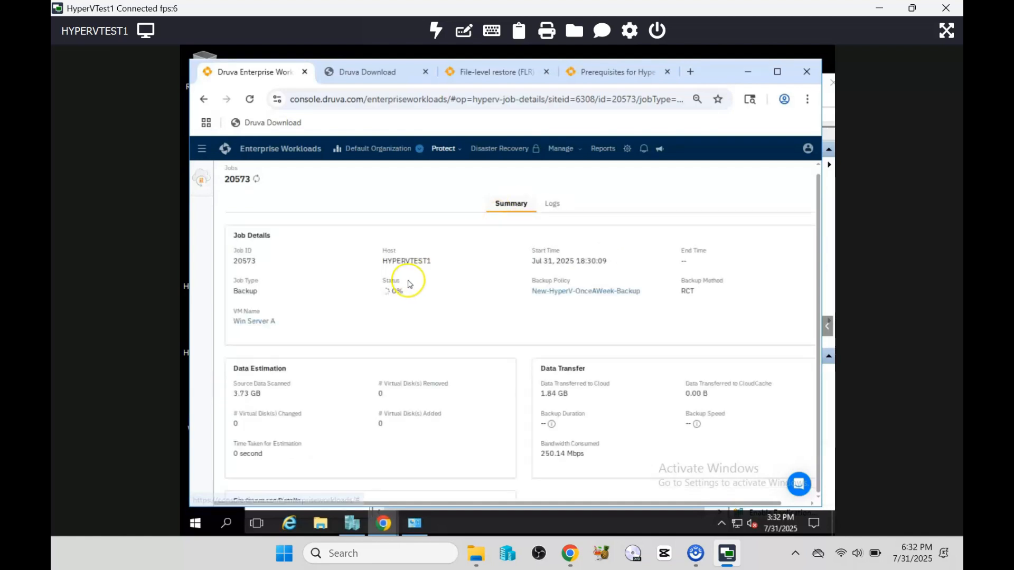
pyautogui.click(257, 180)
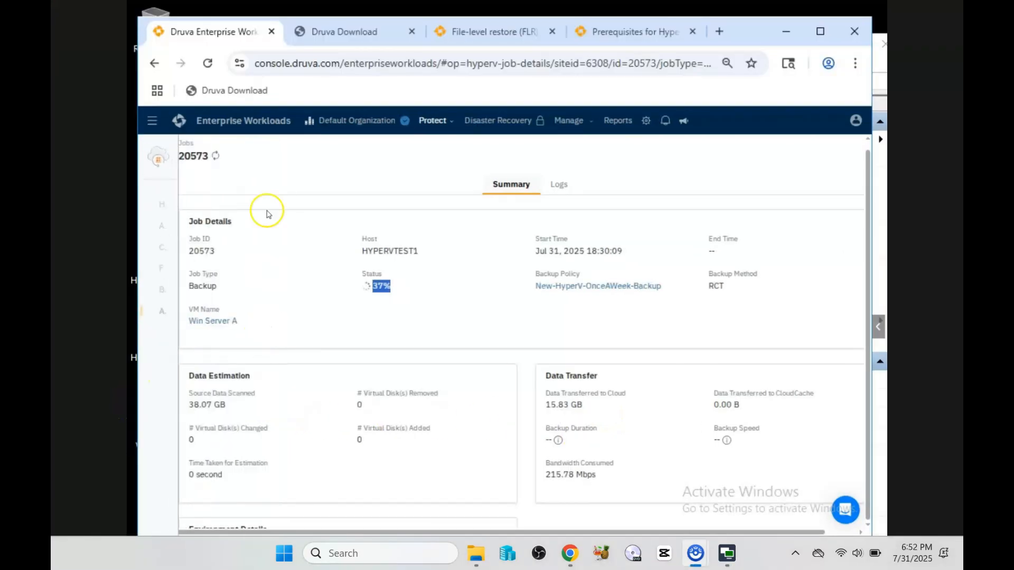
# Step: Refresh job 20573 to its Successful status and highlight the 14 minutes 34 seconds backup duration
pyautogui.click(218, 157)
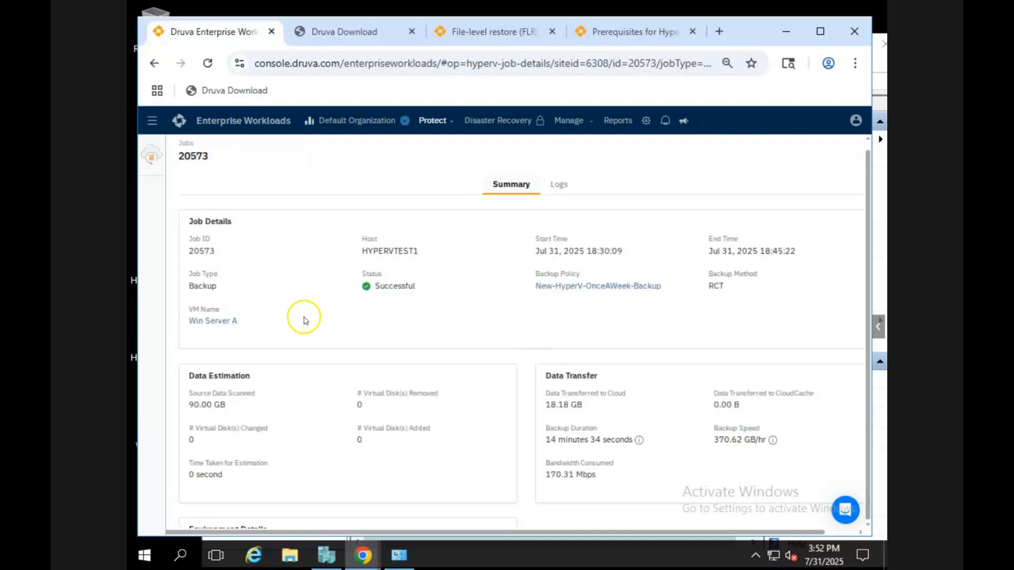
pyautogui.click(559, 185)
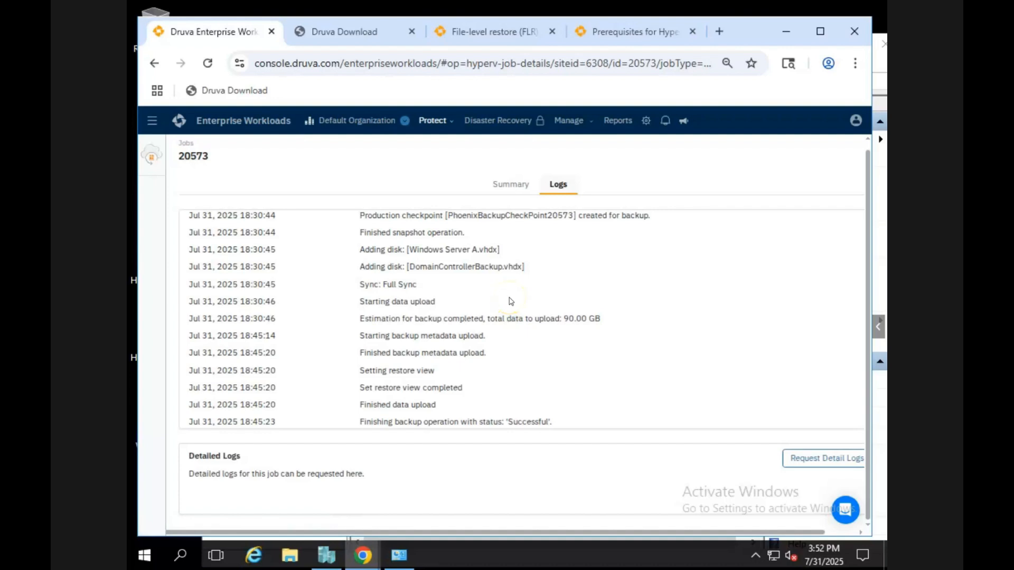
pyautogui.scroll(3, 510, 301)
pyautogui.click(504, 185)
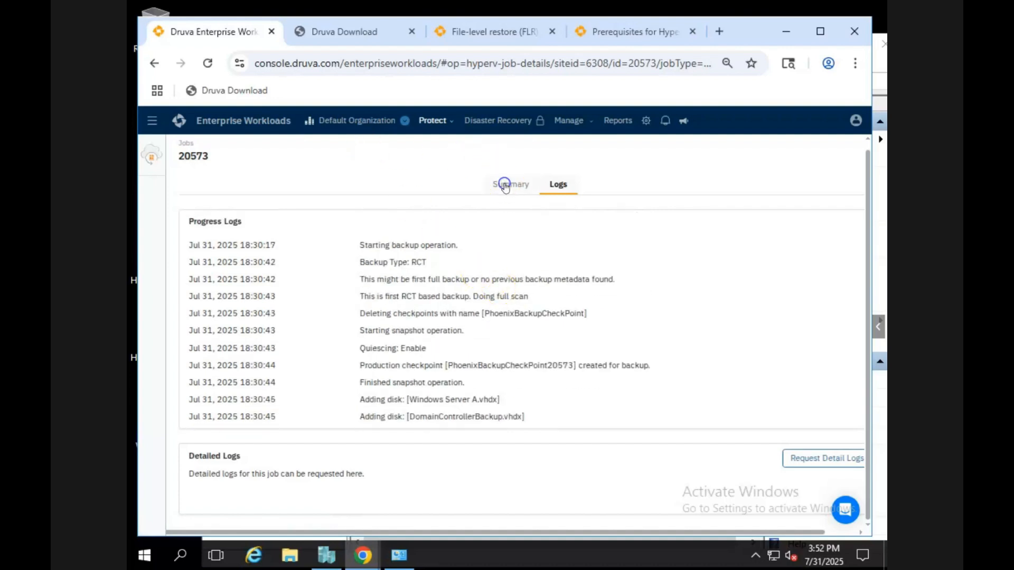
pyautogui.scroll(-2, 404, 338)
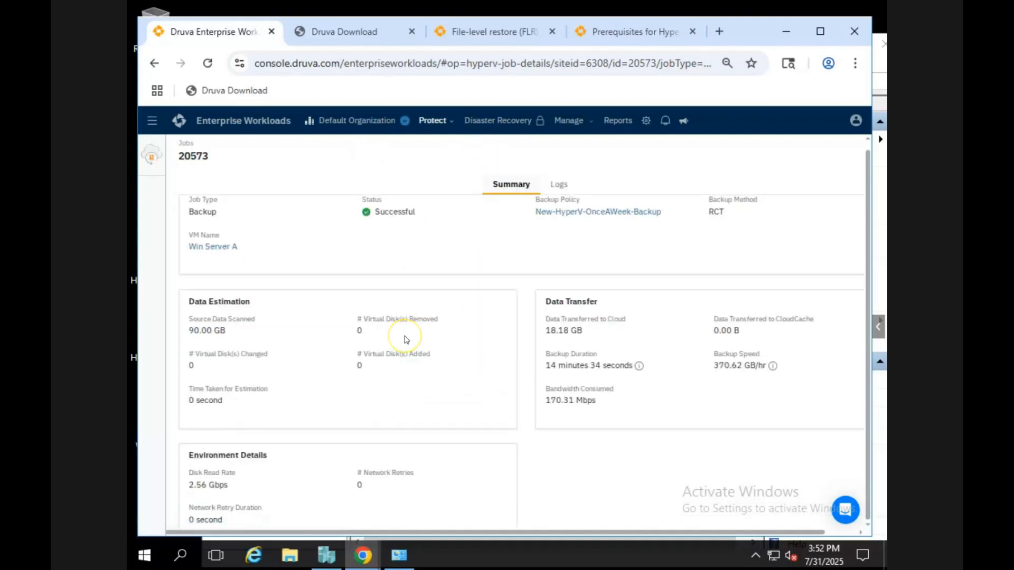
pyautogui.scroll(-1, 407, 340)
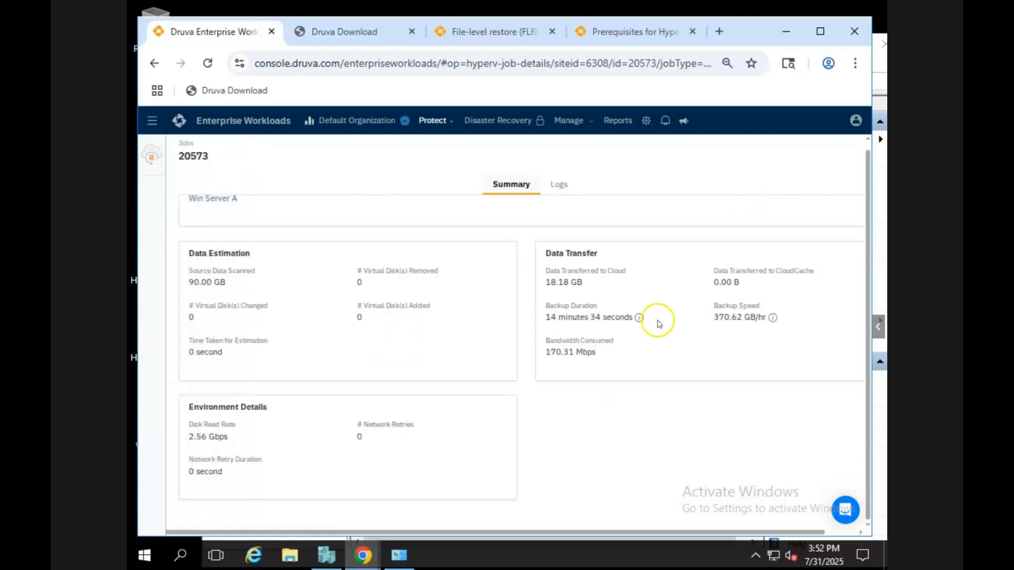
pyautogui.moveTo(605, 312); pyautogui.dragTo(632, 314)
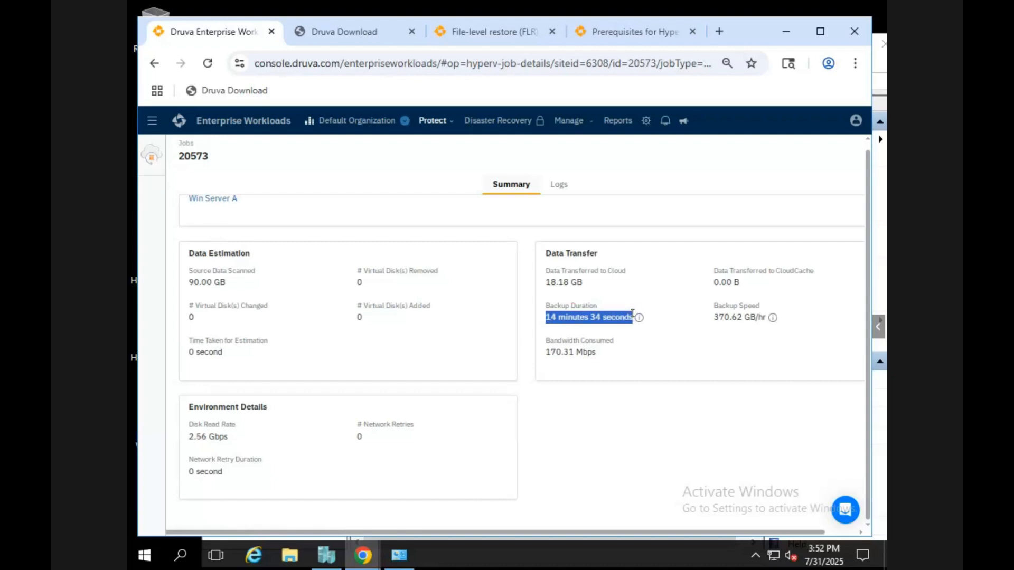